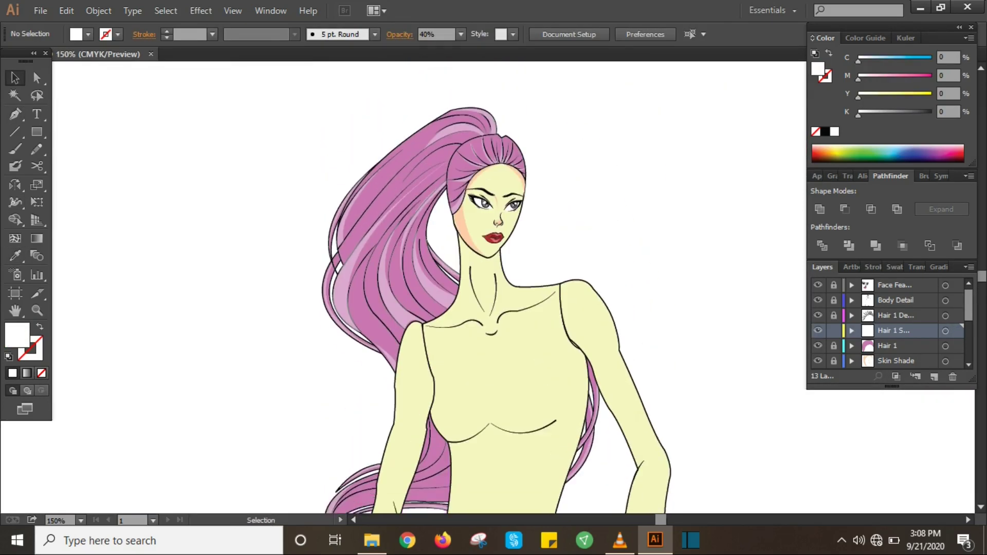
- Draw a closed peach shade shape in the hollow of the neck below the chin
key("ctrl+plus")
key("ctrl+plus")
key("p")
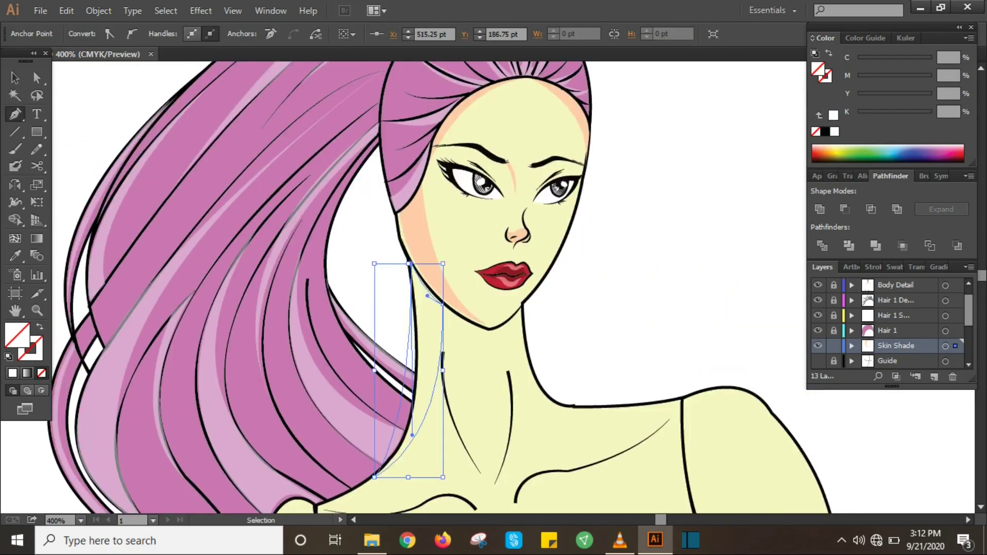
left_click_drag(548, 324, 583, 322)
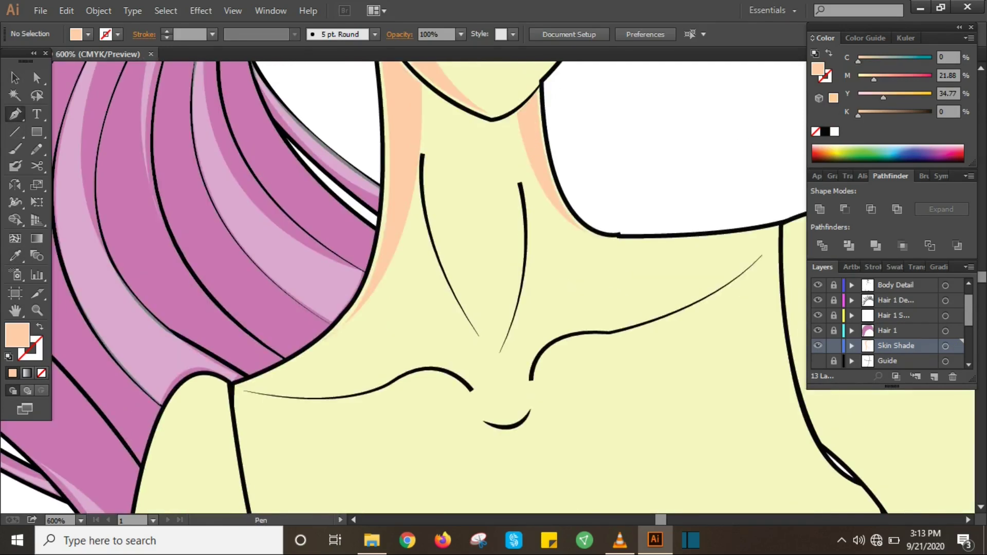
left_click_drag(525, 247, 532, 197)
left_click(436, 249)
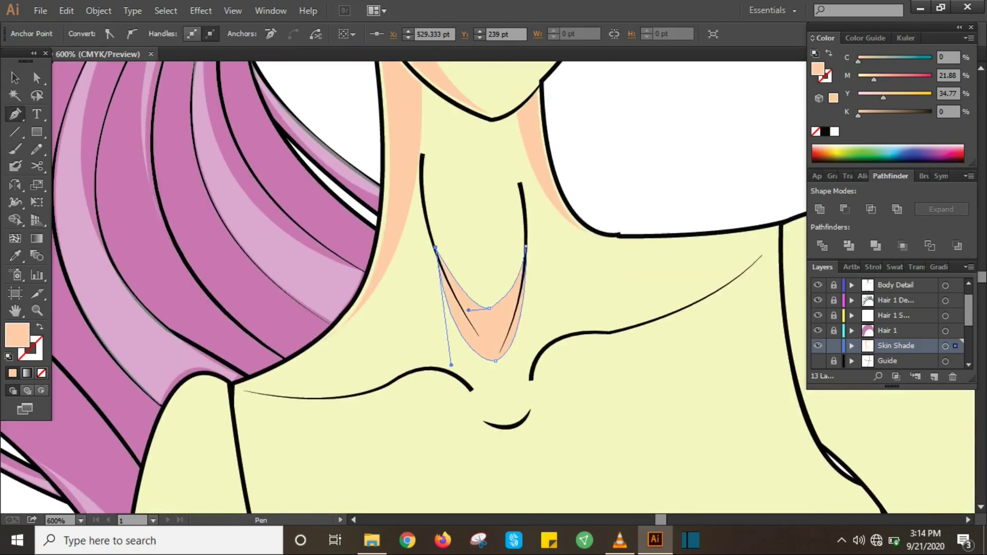
key("v")
scroll(444, 288, "up", 1)
key("ctrl+minus")
key("ctrl+shift+a")
- Draw peach shade shapes under the left and right collarbones
left_click(15, 113)
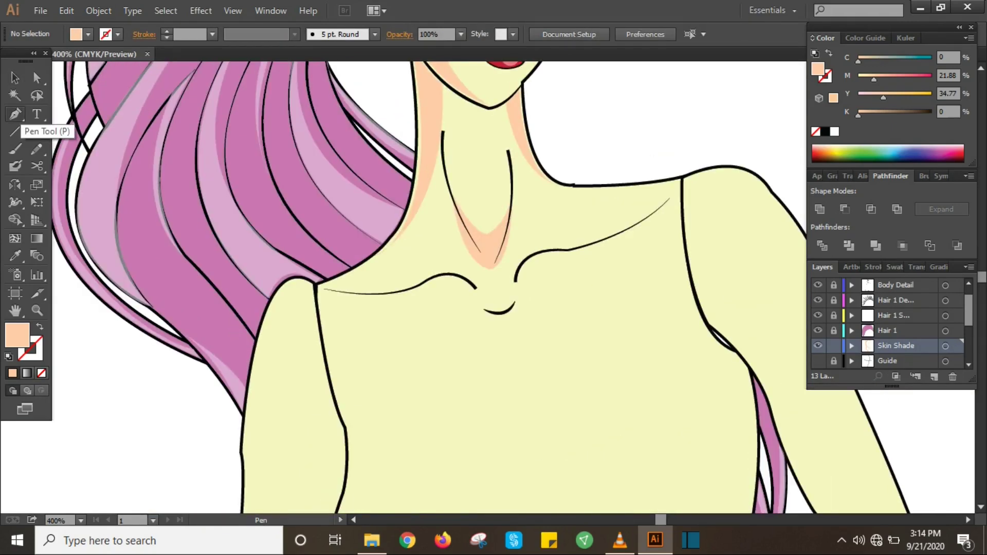
left_click(343, 275)
left_click_drag(403, 277, 440, 271)
left_click(479, 290)
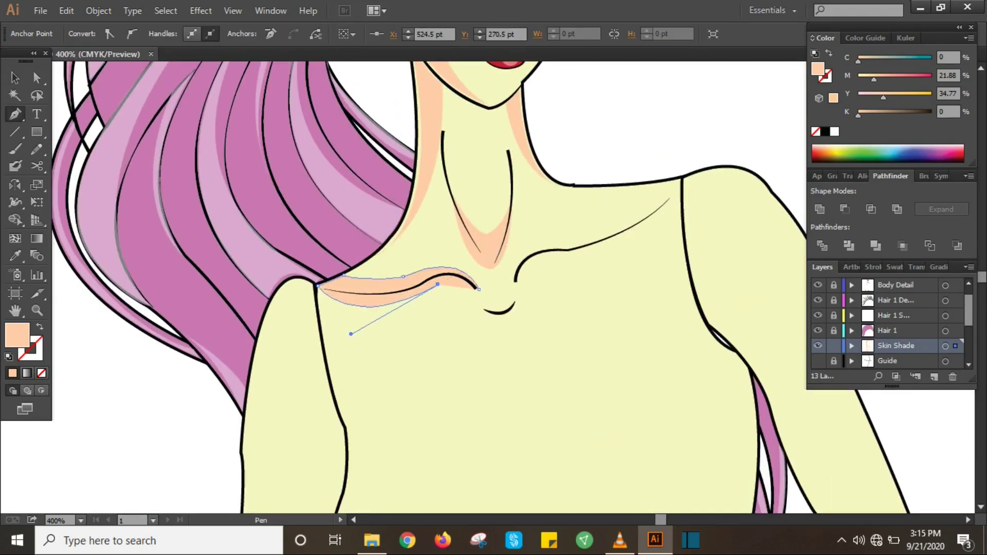
left_click(317, 284)
scroll(437, 288, "up", 1)
left_click_drag(561, 252, 650, 203)
key("ctrl+shift+a")
key("ctrl+minus")
key("ctrl+minus")
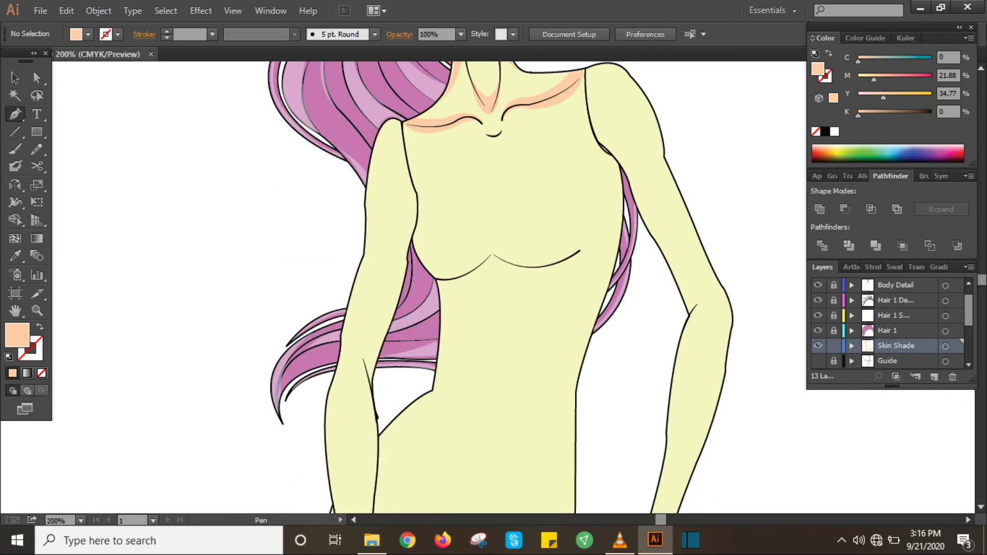
- Draw a peach shade path down the torso's right side
left_click(594, 166)
left_click(575, 379)
scroll(500, 287, "up", 1)
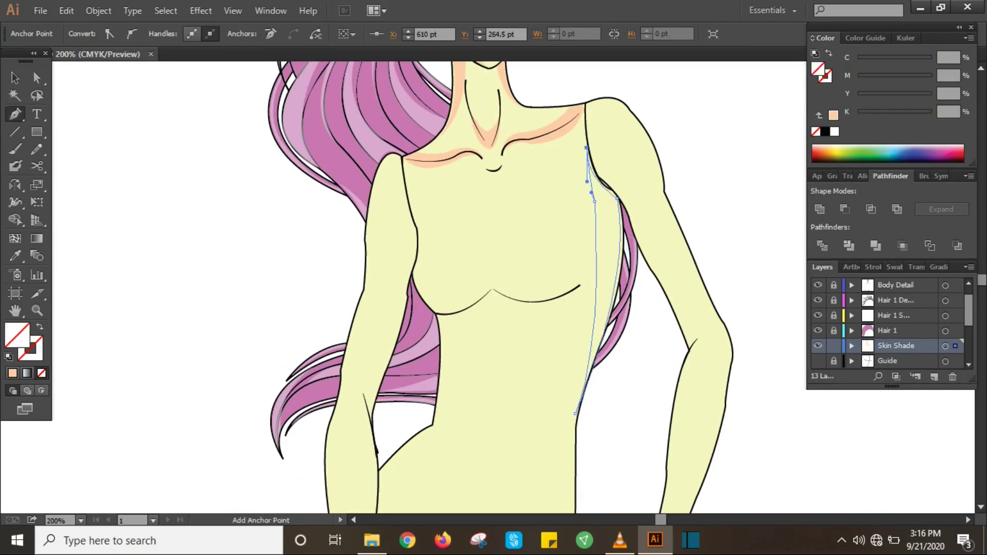
key("ctrl+plus")
scroll(514, 288, "up", 2)
key("ctrl+0")
- Draw a peach shade path along the inner left arm
key("ctrl+plus")
key("p")
left_click(301, 363)
scroll(359, 288, "down", 1)
left_click(368, 203)
left_click(360, 303)
left_click(362, 342)
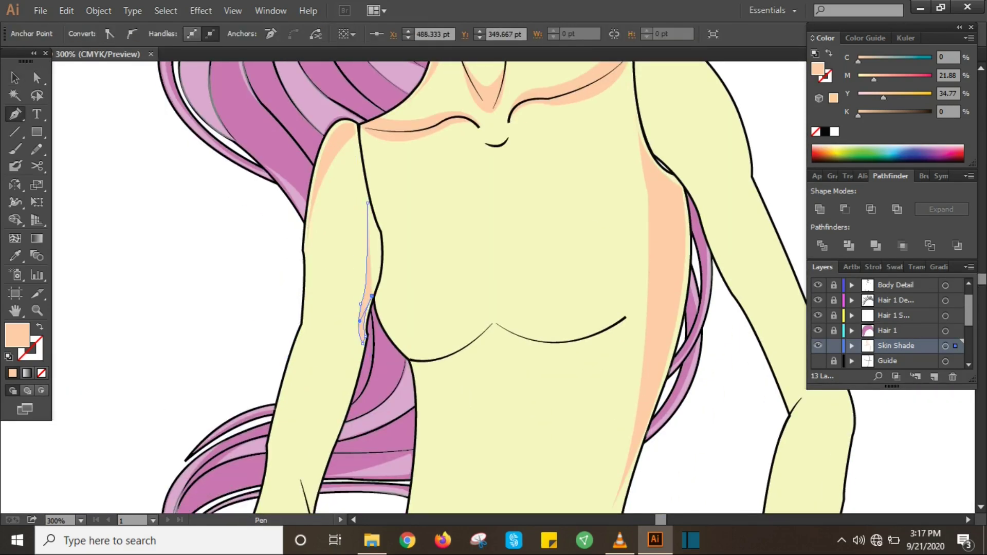
key("ctrl+minus")
- Add a second closed peach shade lower on the inner left arm
key("ctrl+plus")
left_click(300, 294)
left_click(307, 332)
left_click(361, 195)
scroll(462, 288, "up", 2)
- Draw a closed peach shade shape under the left side of the chest
left_click(411, 254)
left_click(477, 231)
left_click(463, 262)
left_click(429, 280)
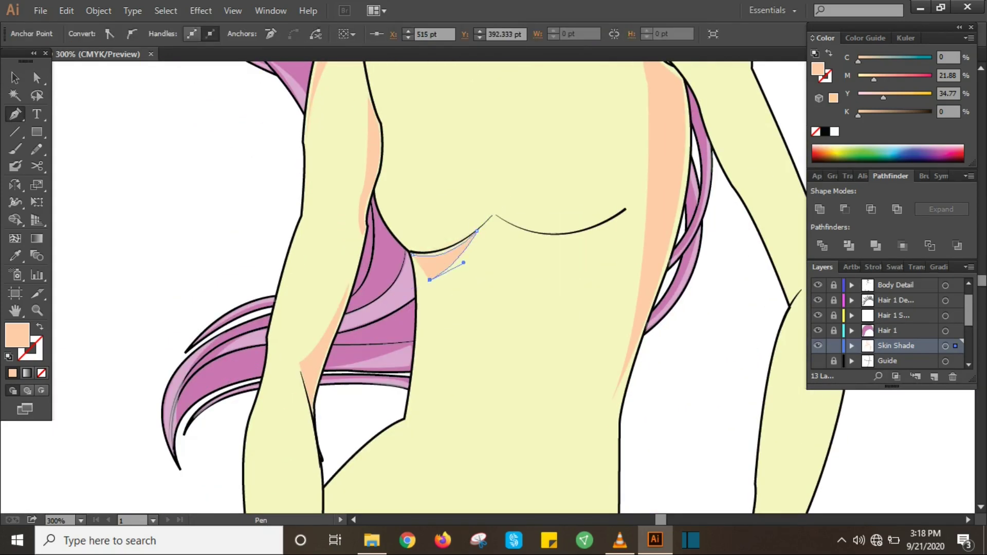
left_click(412, 253)
- Draw a peach shade shape under the right side of the chest
left_click(513, 229)
left_click(637, 228)
left_click(639, 275)
key("a")
scroll(427, 288, "up", 3)
key("ctrl+shift+a")
key("ctrl+0")
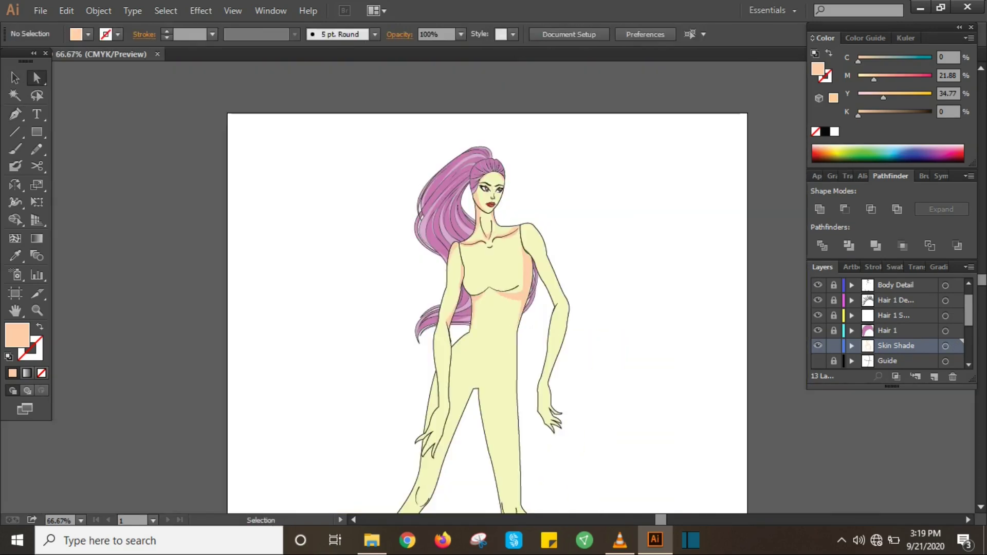
key("ctrl+plus")
- Draw peach shade strokes down the sternum
key("p")
left_click(480, 160)
left_click(496, 236)
scroll(494, 288, "up", 1)
left_click(528, 264)
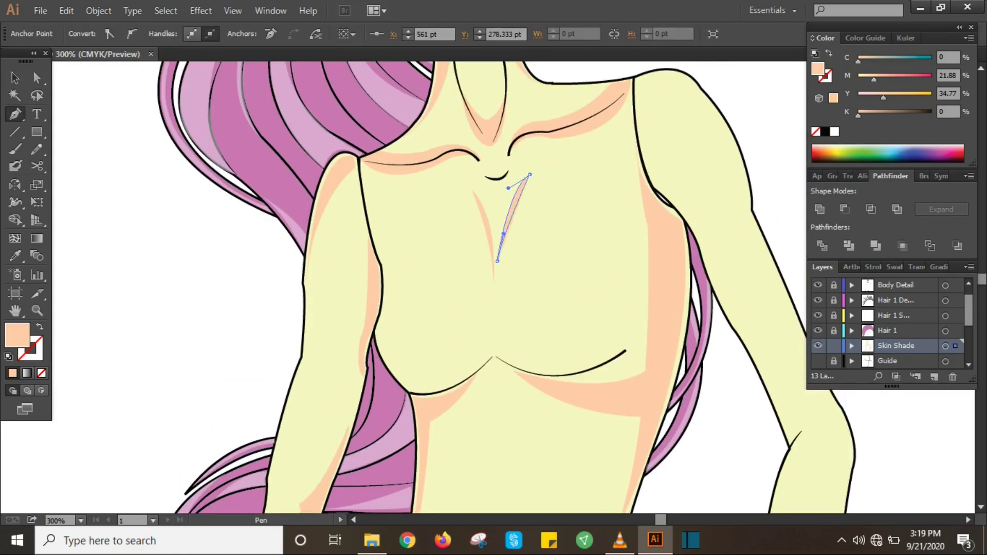
key("ctrl+minus")
scroll(494, 288, "down", 5)
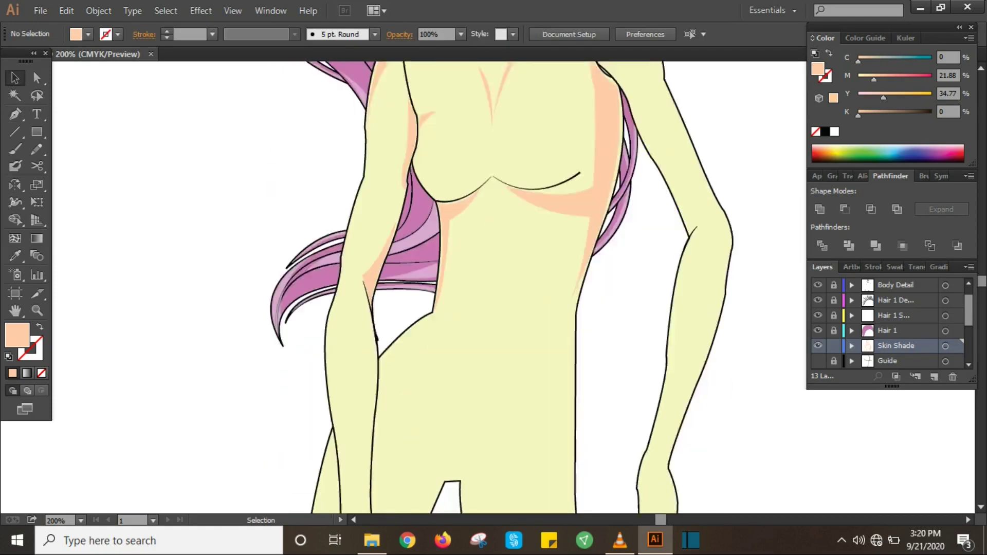
- Draw a tiny ellipse on the belly as the navel and check it close up
key("p")
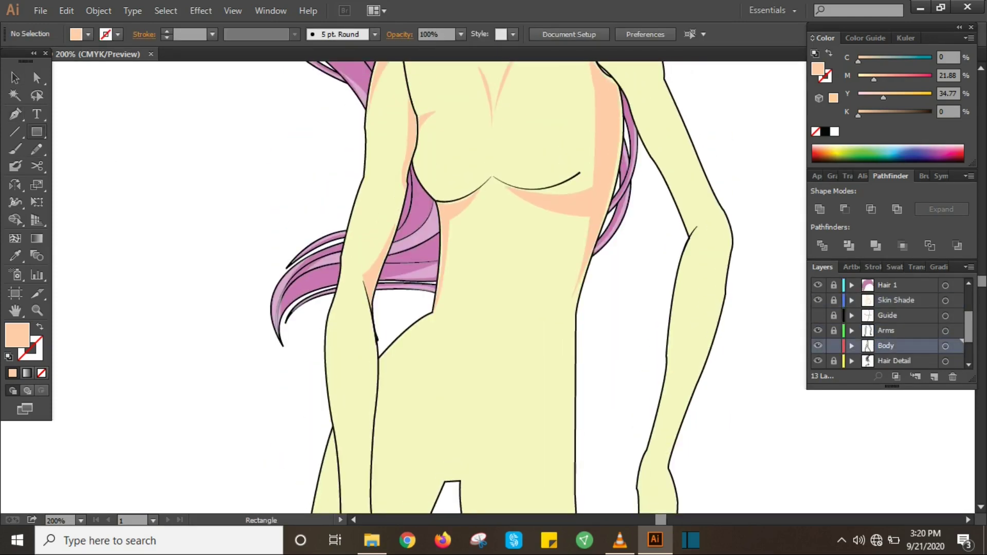
key("l")
scroll(484, 326, "down", 3)
left_click_drag(483, 324, 486, 327)
key("ctrl+minus")
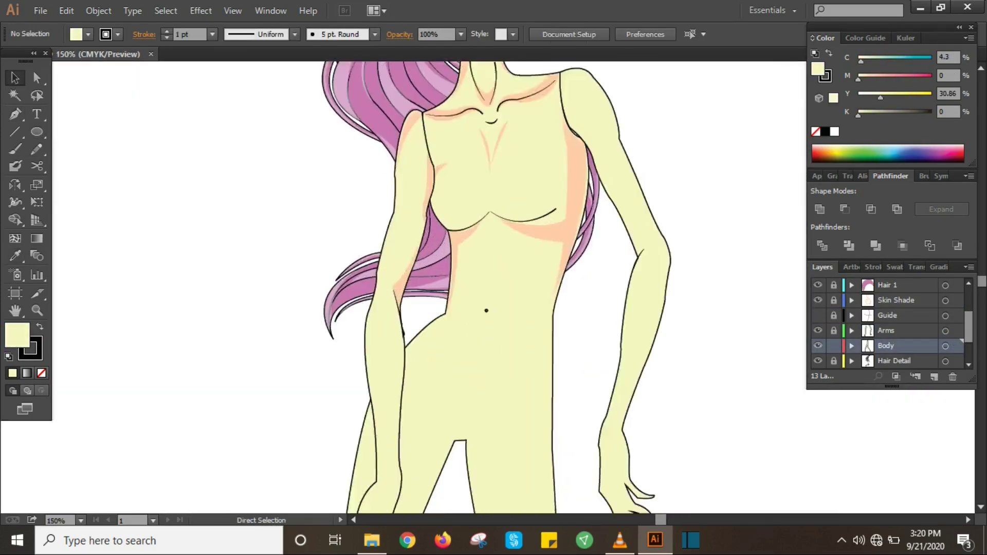
key("ctrl+plus")
key("ctrl+plus")
key("ctrl+plus")
left_click(486, 402)
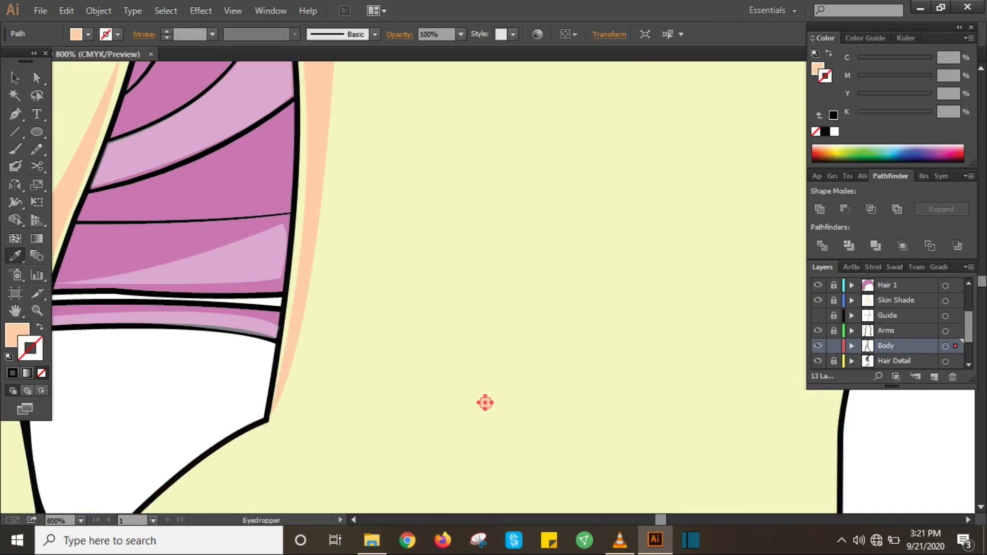
key("ctrl+minus")
key("ctrl+shift+a")
scroll(484, 288, "down", 3)
key("ctrl+minus")
scroll(324, 287, "up", 5)
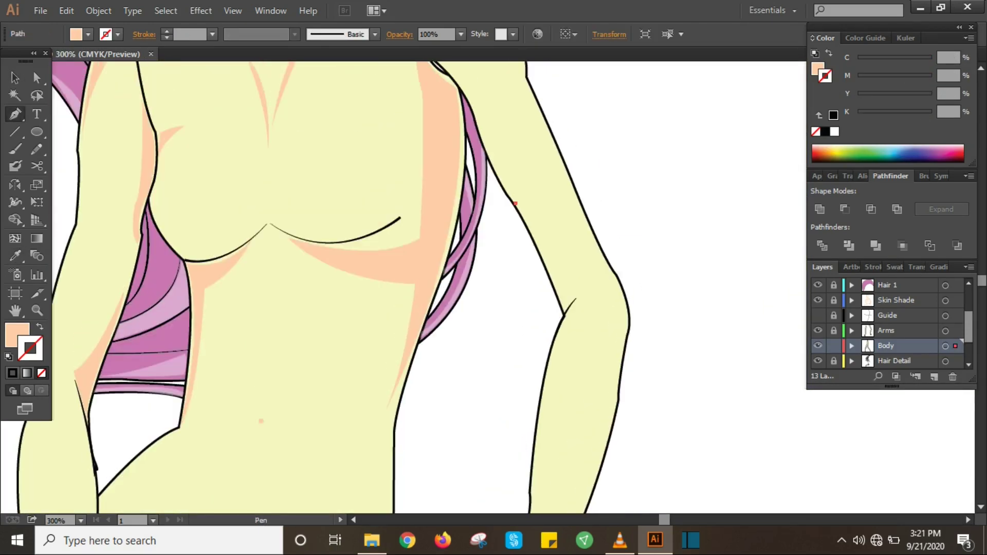
- Draw a peach shade shape along the right shoulder
key("p")
scroll(493, 288, "up", 5)
left_click(525, 266)
left_click_drag(451, 131, 518, 170)
scroll(412, 288, "down", 1)
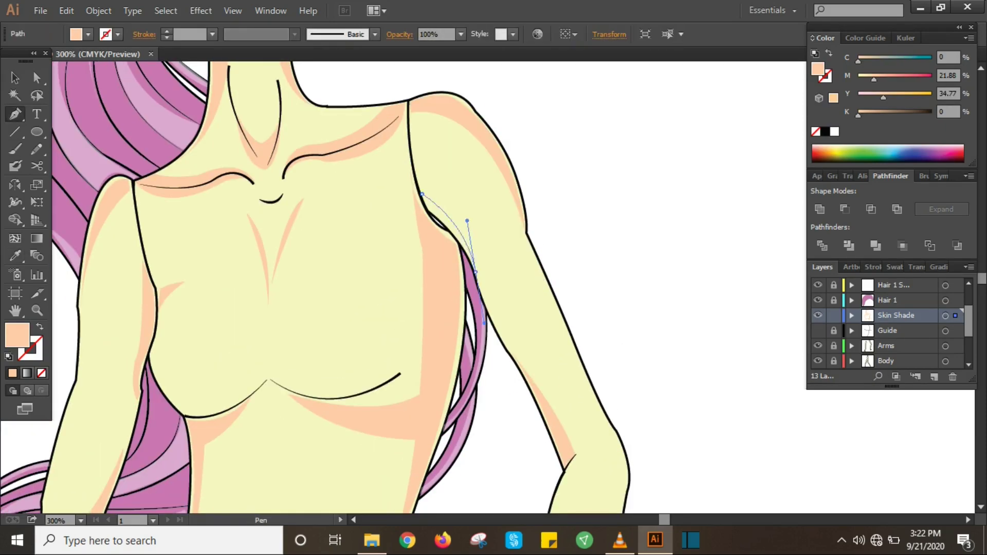
key("v")
key("ctrl+shift+a")
key("ctrl+1")
scroll(360, 257, "up", 2)
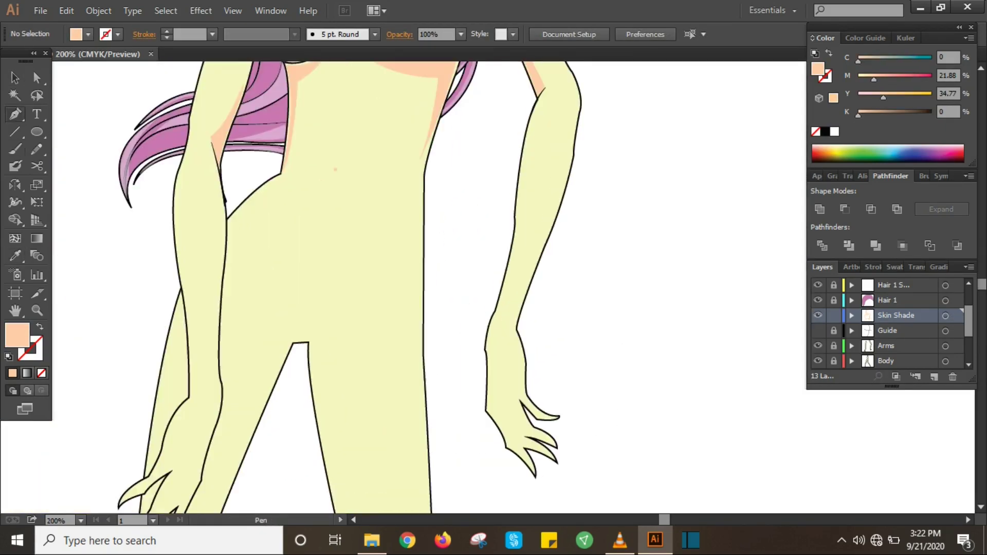
scroll(360, 257, "up", 2)
- Draw a peach shade strip down the arm's left edge
key("p")
left_click(292, 124)
left_click(272, 210)
left_click(291, 337)
key("ctrl+shift+a")
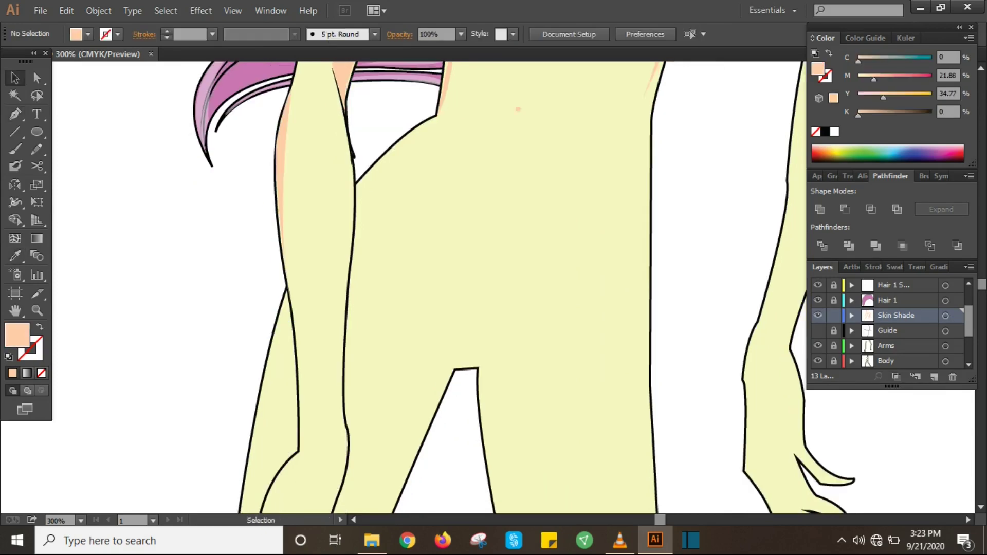
scroll(493, 288, "up", 5)
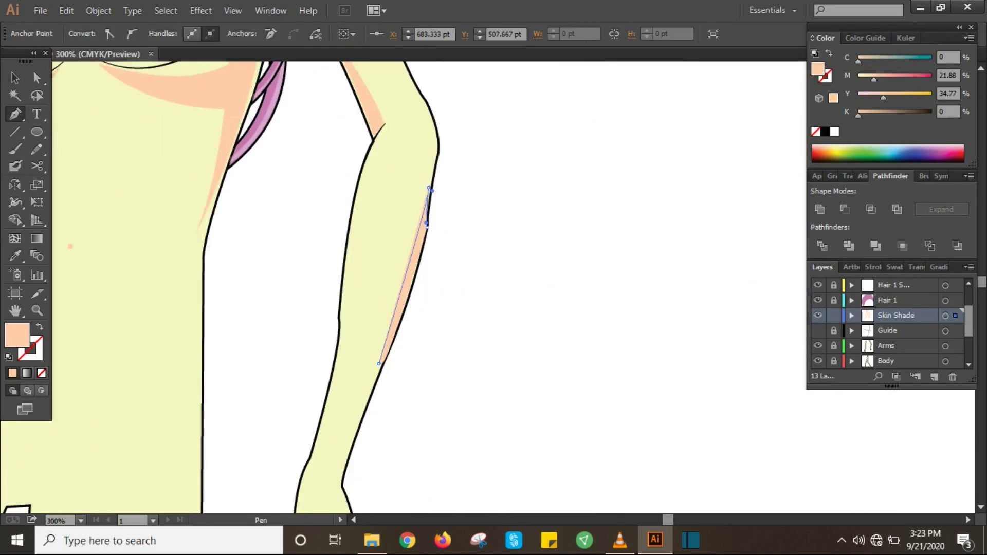
key("ctrl+1")
scroll(390, 308, "up", 2)
- Draw a closed peach shade strip along the right forearm
left_click(394, 285)
left_click(394, 340)
left_click(385, 389)
left_click(373, 412)
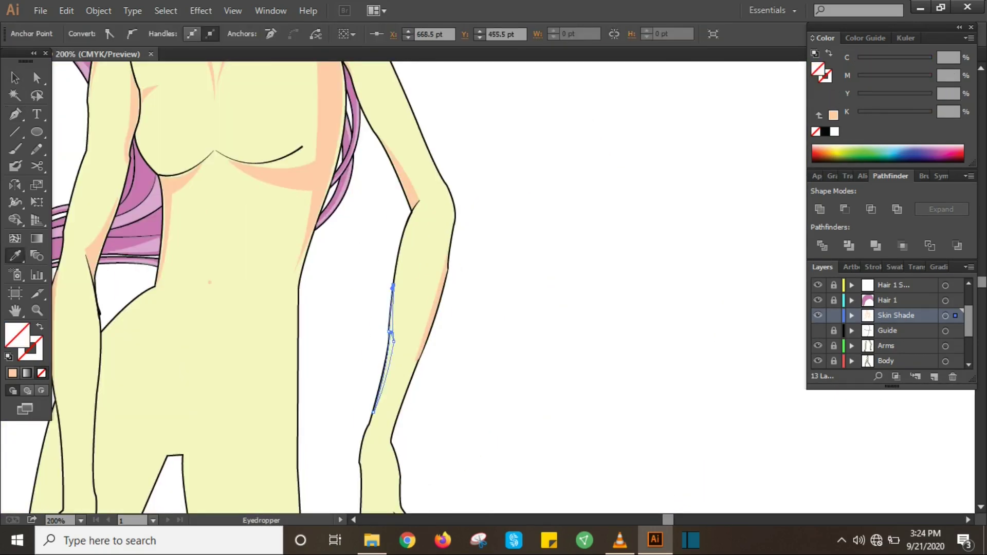
key("ctrl+shift+a")
scroll(205, 257, "up", 3)
- Add a peach shade strip along the left forearm edge and fit the artboard in view
key("p")
left_click(204, 299)
left_click(206, 449)
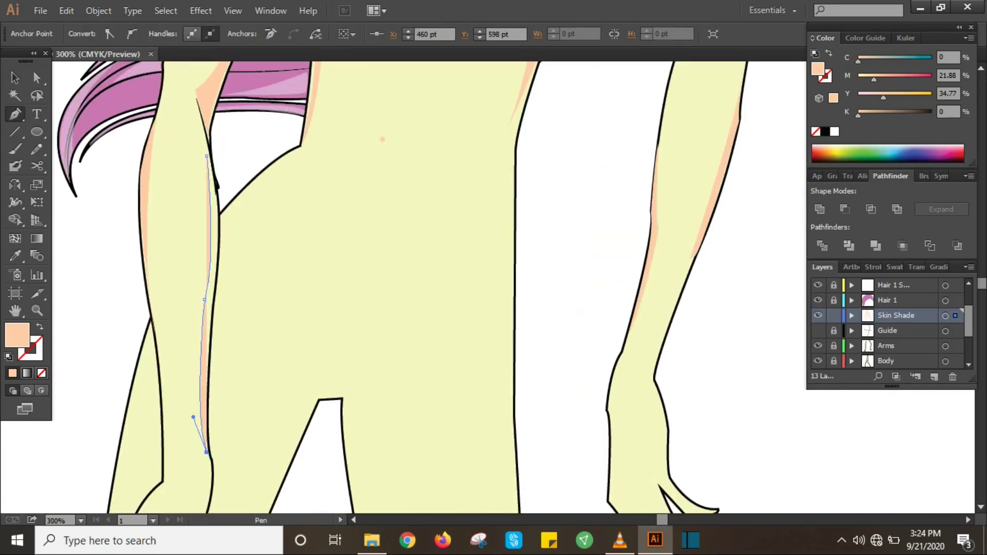
key("ctrl+shift+a")
key("ctrl+0")
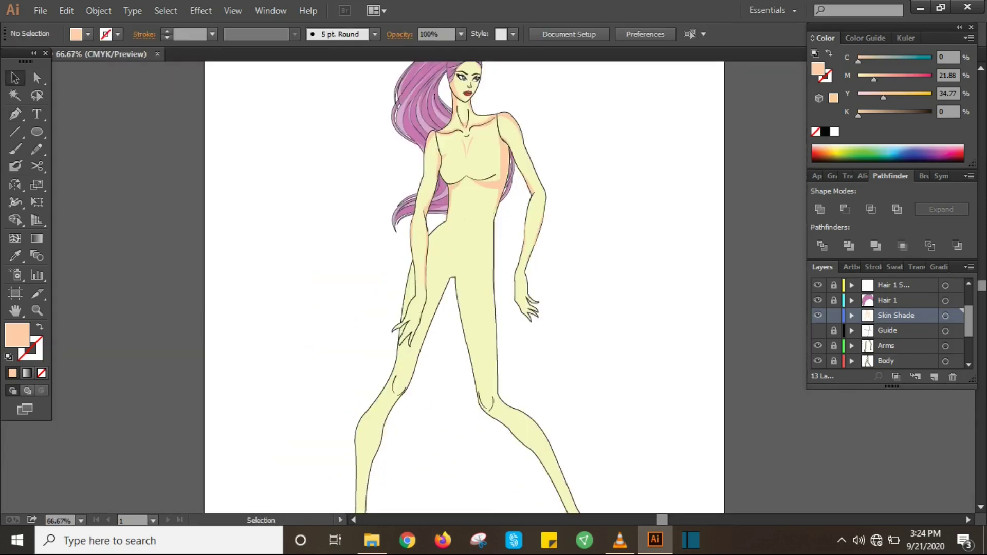
- Draw a peach shade shape curving along the waist edge of the body
scroll(411, 232, "up", 3)
key("p")
left_click(417, 169)
scroll(417, 231, "up", 1)
left_click_drag(351, 262, 338, 292)
left_click(354, 225)
left_click(406, 121)
key("/")
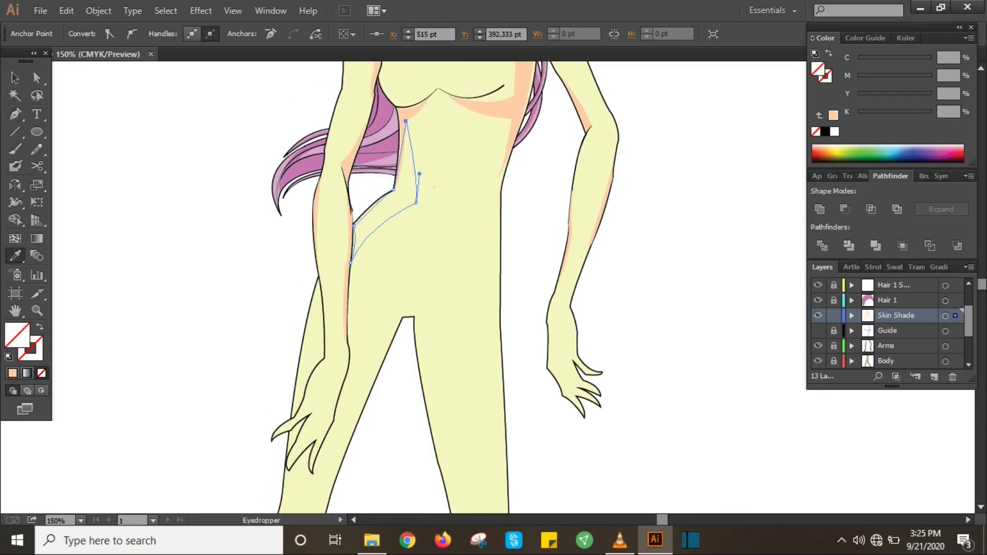
left_click(316, 232)
key("ctrl+shift+a")
- Add a peach shade strip down the torso's right edge
key("p")
left_click(518, 128)
scroll(458, 246, "down", 1)
left_click(501, 367)
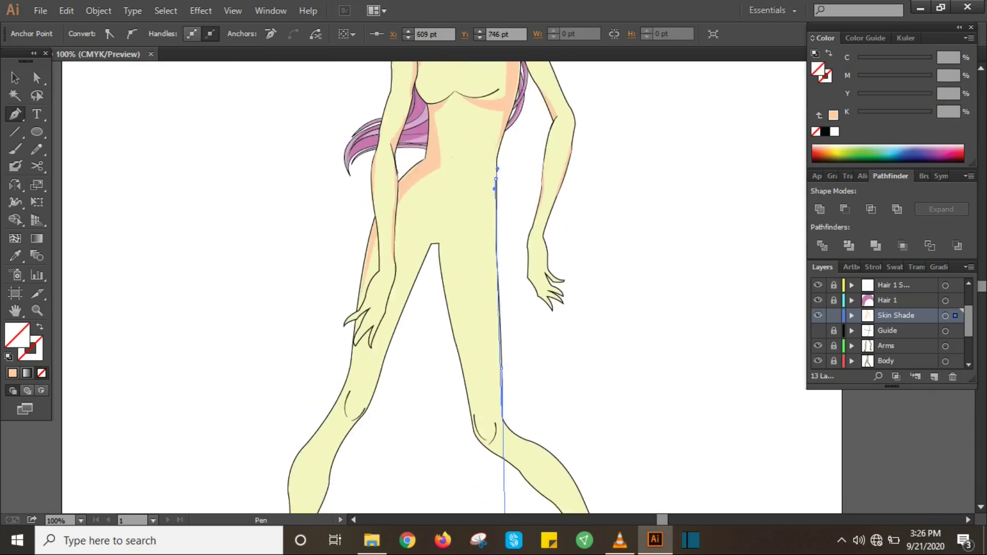
left_click(432, 154)
key("ctrl+shift+a")
scroll(457, 247, "up", 1)
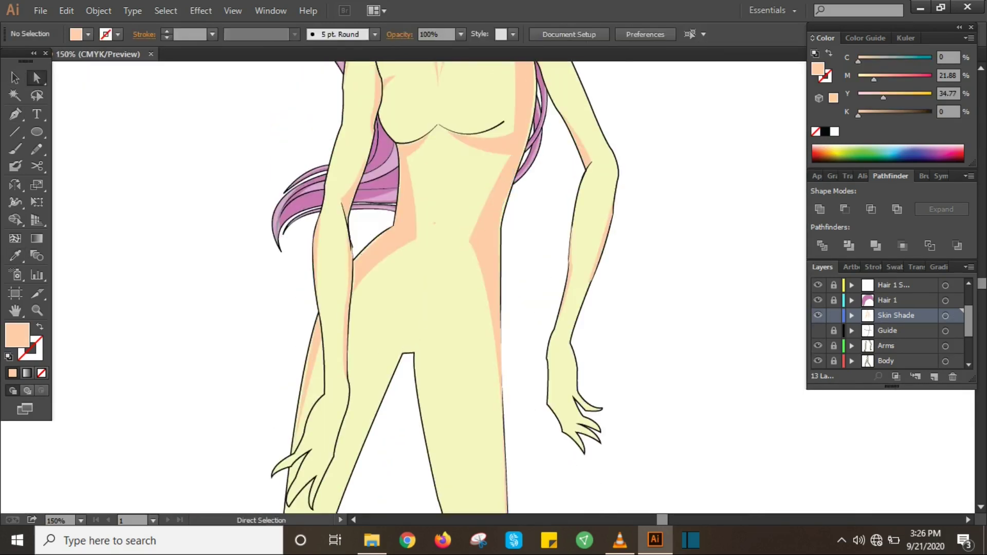
scroll(434, 240, "down", 5)
- Outline a shade path along the inner thigh
key("p")
left_click(387, 163)
left_click(414, 181)
scroll(415, 181, "up", 2)
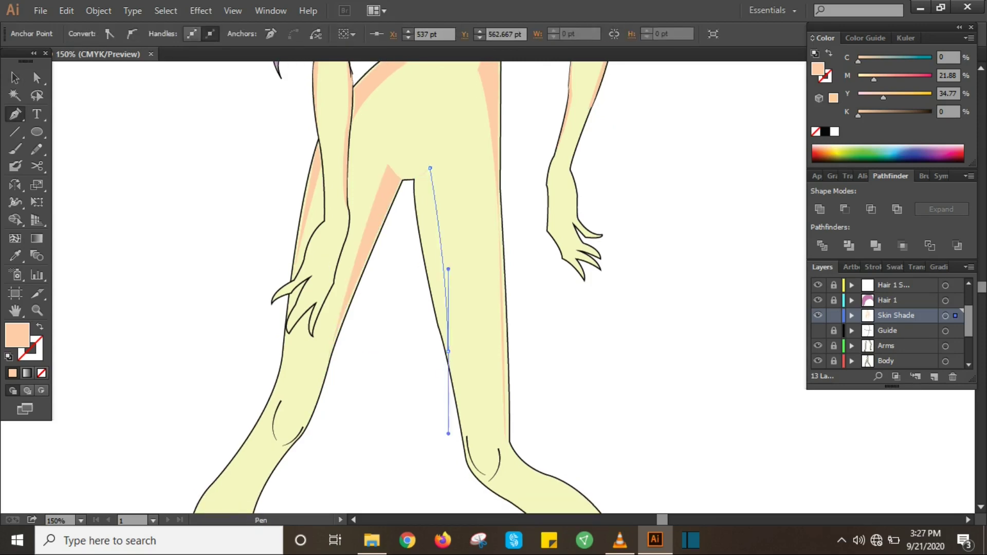
left_click(431, 386)
scroll(394, 241, "down", 1)
scroll(394, 240, "down", 3)
- Draw a peach shade along the left knee and shin, then reshape its curve
left_click(346, 266)
left_click(296, 314)
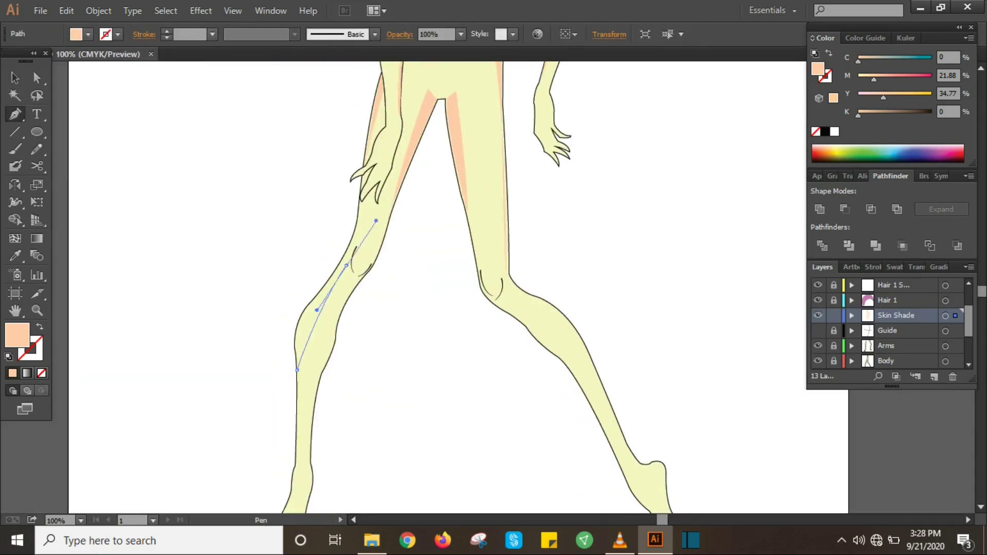
left_click(297, 370)
left_click_drag(360, 202, 370, 225)
key("slash")
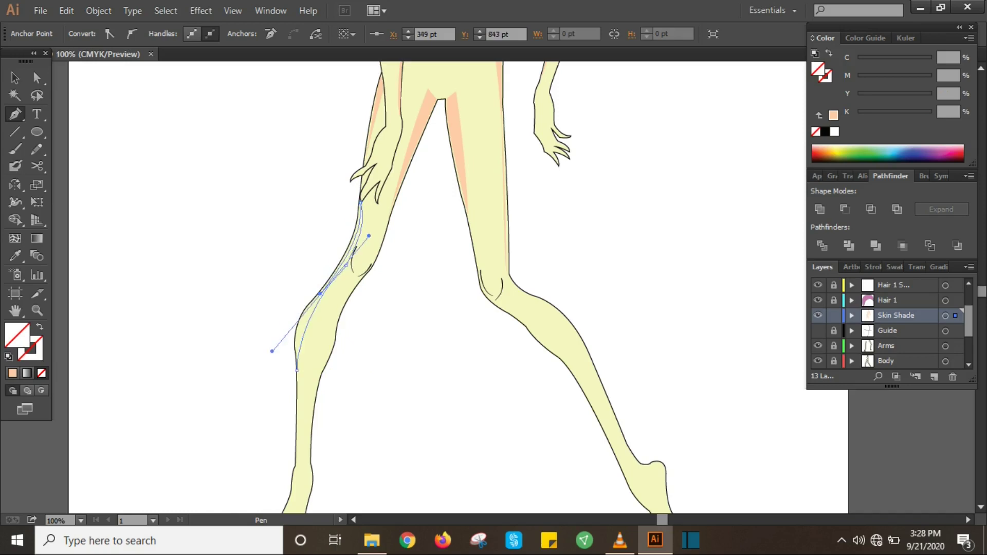
key("comma")
key("ctrl+plus")
key("a")
left_click_drag(195, 293, 187, 276)
scroll(493, 288, "down", 3)
- Draw a peach shade curving along the right knee and shin
key("p")
left_click(520, 151)
key("slash")
left_click(558, 189)
left_click_drag(673, 345, 735, 478)
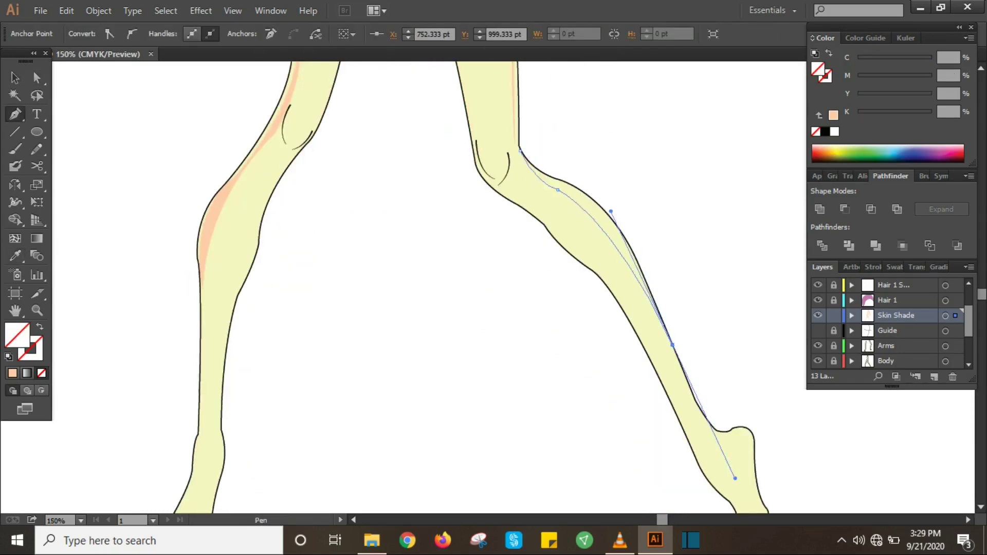
key("ctrl+0")
key("ctrl+plus")
- Add a peach shade strip along the left calf
left_click(257, 139)
left_click_drag(232, 203, 227, 213)
left_click(221, 291)
key("comma")
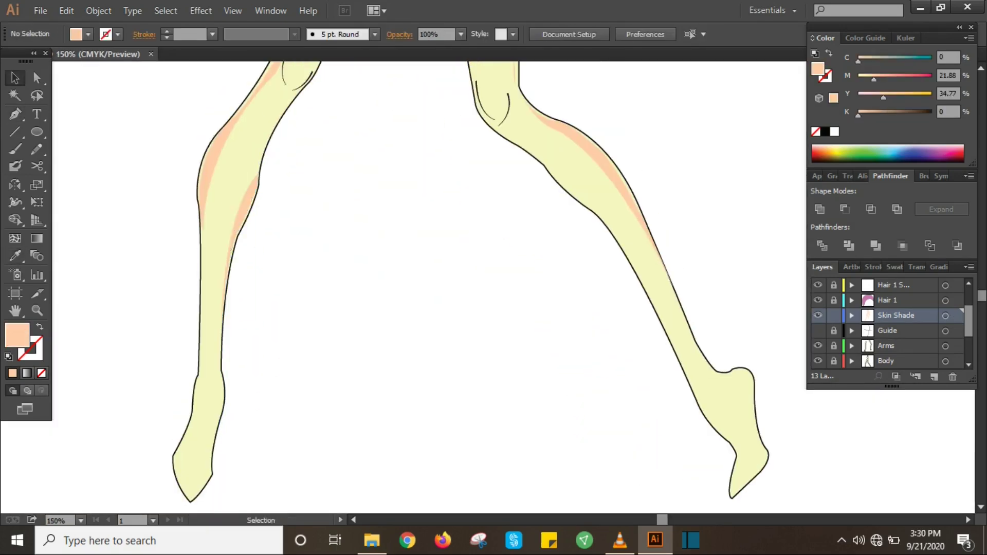
- Add a peach shade strip along the right calf
scroll(493, 288, "up", 2)
left_click(555, 197)
left_click_drag(586, 221, 598, 223)
left_click(662, 338)
key("slash")
key("comma")
key("ctrl+plus")
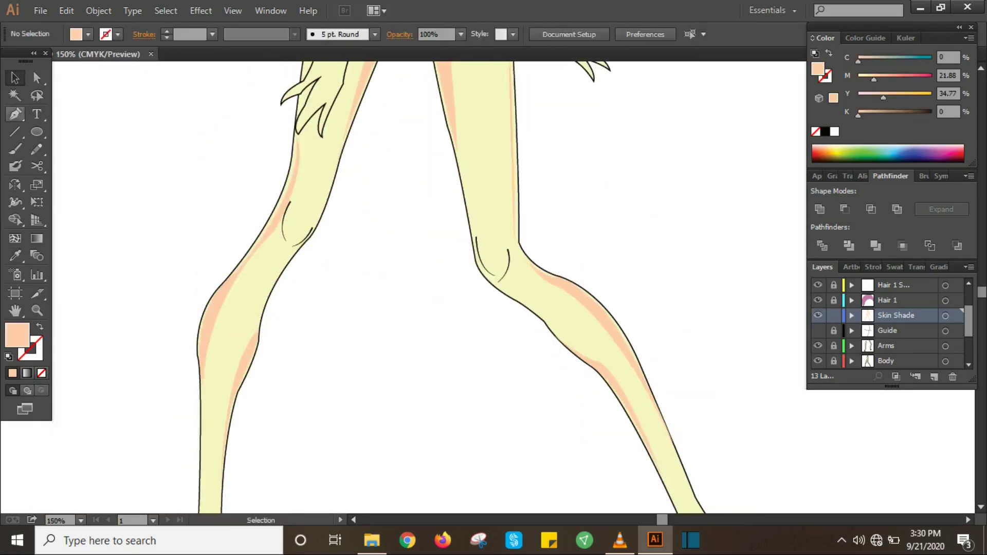
- Add small peach shades on the left and right knees
left_click(224, 210)
left_click(254, 243)
key("comma")
left_click(472, 269)
left_click_drag(483, 297, 501, 296)
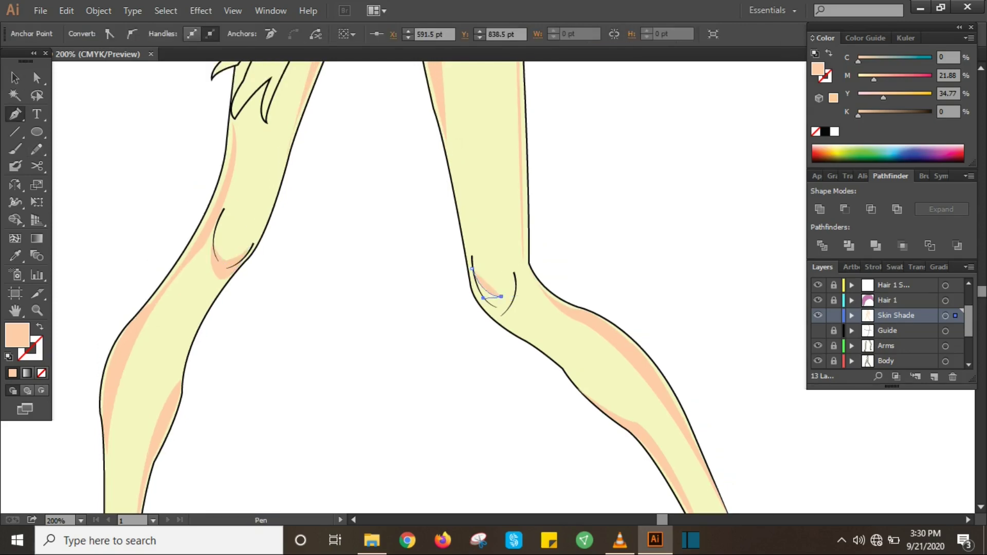
key("ctrl+0")
key("ctrl+plus")
key("ctrl+plus")
key("ctrl+plus")
key("ctrl+plus")
- Draw peach shades beside the hand, fingers and wrist edge
left_click(406, 283)
mouse_move(367, 356)
left_mouse_down()
mouse_move(360, 389)
mouse_move(369, 364)
left_mouse_up()
key("ctrl+shift+a")
scroll(388, 353, "down", 2)
left_click(345, 305)
left_click_drag(299, 417, 298, 400)
left_click(345, 305)
left_click(371, 197)
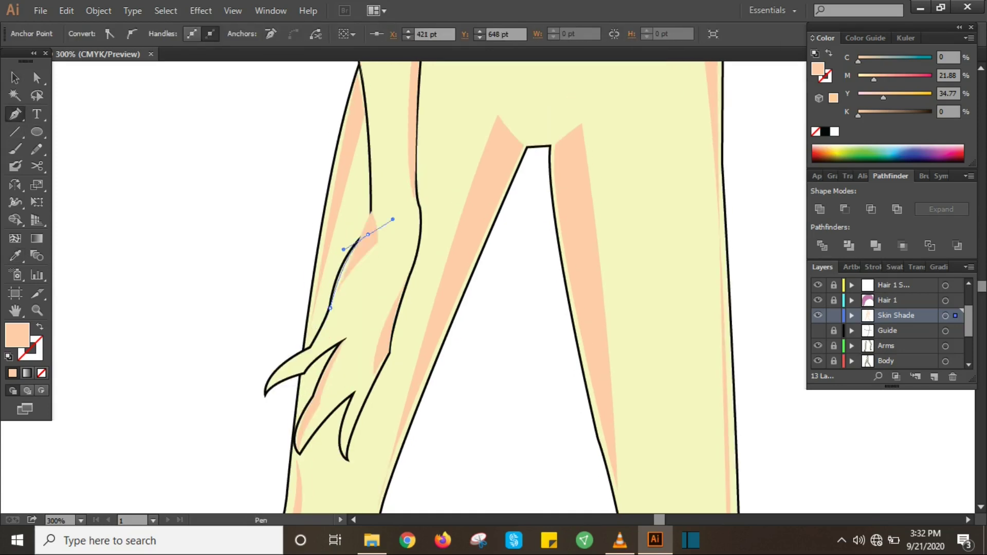
key("ctrl+shift+a")
- Add another finger shade and a shade along the other wrist
left_click(308, 313)
left_click(308, 313)
key("ctrl+shift+a")
key("ctrl+minus")
scroll(360, 257, "up", 3)
left_click(222, 182)
left_click_drag(208, 205, 210, 213)
left_click(222, 183)
key("ctrl+shift+a")
- Draw peach shades along the other hand's fingers
scroll(412, 283, "left", 5)
left_click(335, 284)
left_click(354, 326)
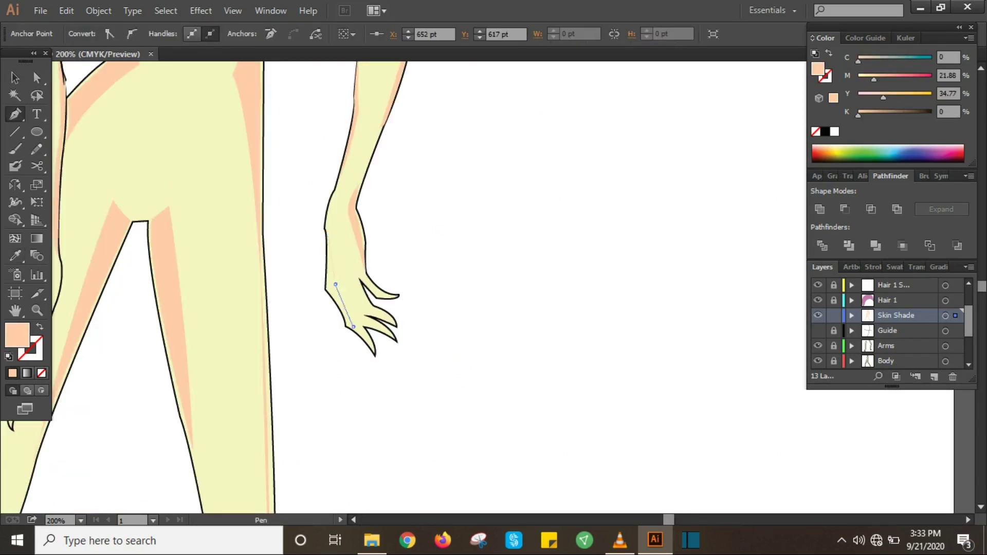
left_click(308, 271)
key("ctrl+shift+a")
scroll(411, 283, "down", 1)
left_click(366, 278)
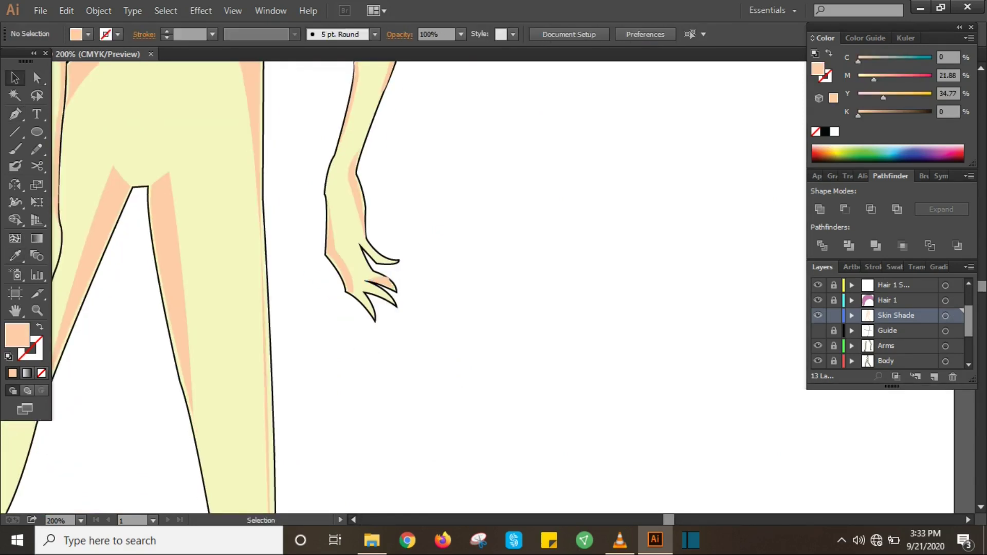
key("ctrl+plus")
key("ctrl+plus")
key("ctrl+shift+a")
key("ctrl+minus")
key("ctrl+minus")
key("ctrl+minus")
key("ctrl+minus")
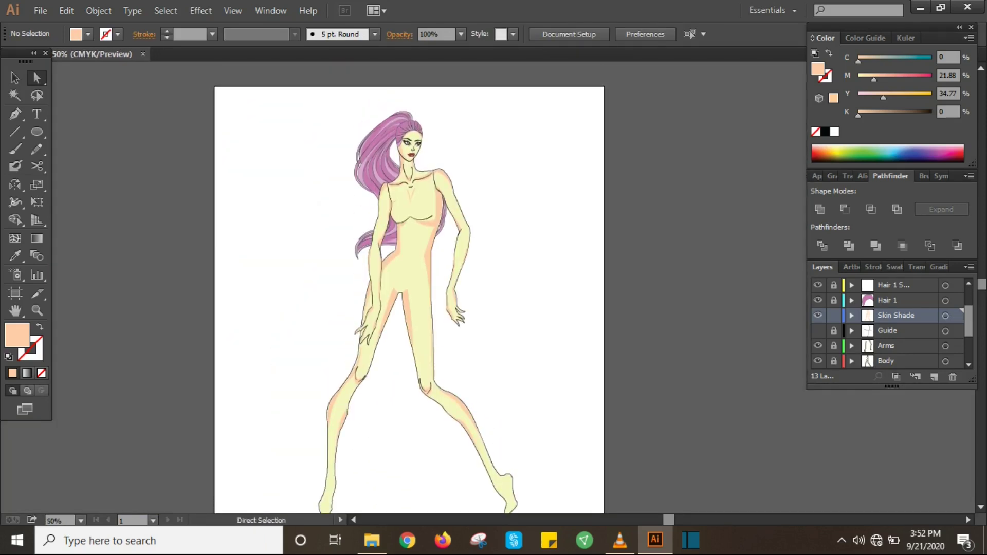
- Lock the Skin Shade layer and add a new layer named Bodice 1
key("ctrl+l")
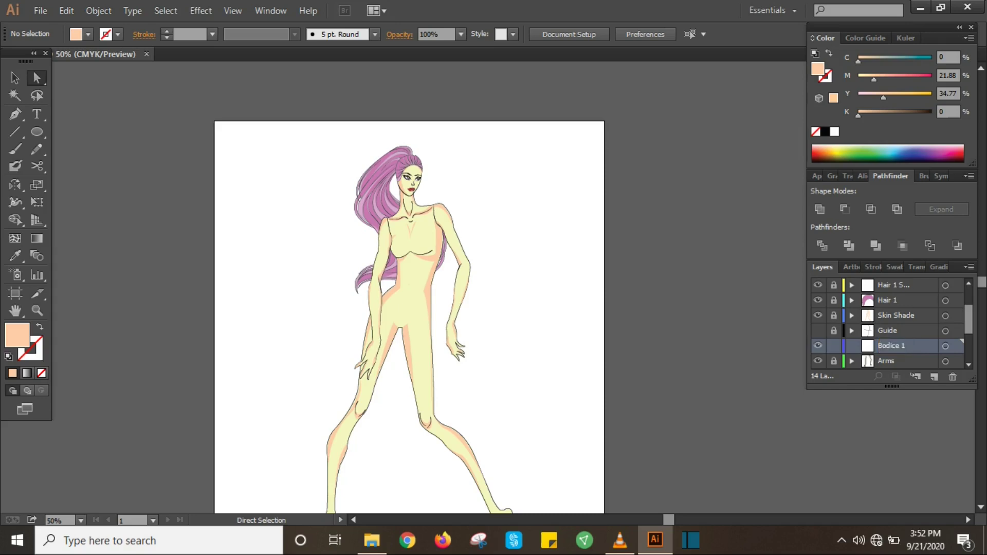
scroll(889, 324, "up", 1)
scroll(889, 324, "down", 3)
scroll(890, 324, "up", 1)
key("p")
key("ctrl+plus")
key("ctrl+plus")
- Draw the left puffy sleeve, fill it white, and move Bodice 1 above Skin Shade
scroll(338, 287, "up", 2)
scroll(337, 287, "down", 1)
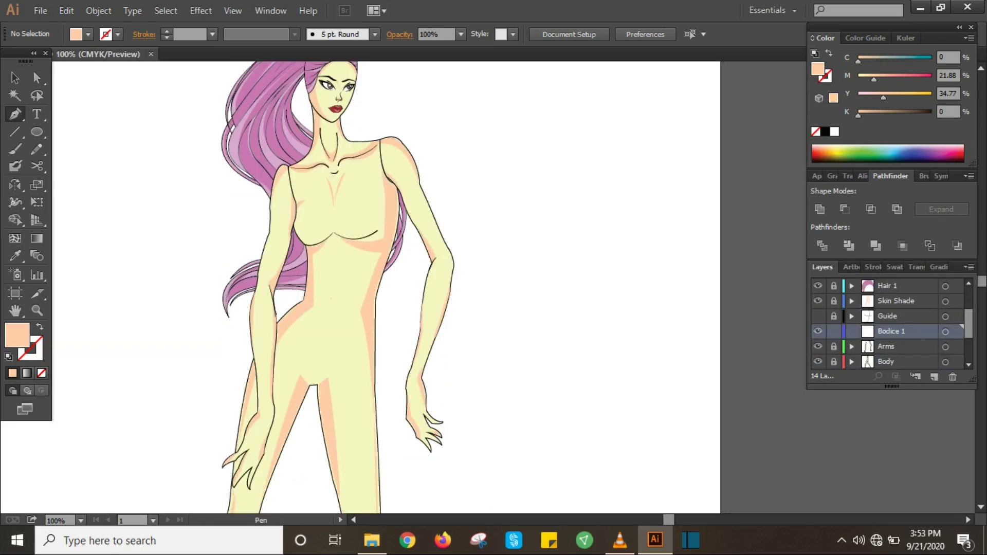
left_click(288, 164)
left_click_drag(265, 204, 260, 254)
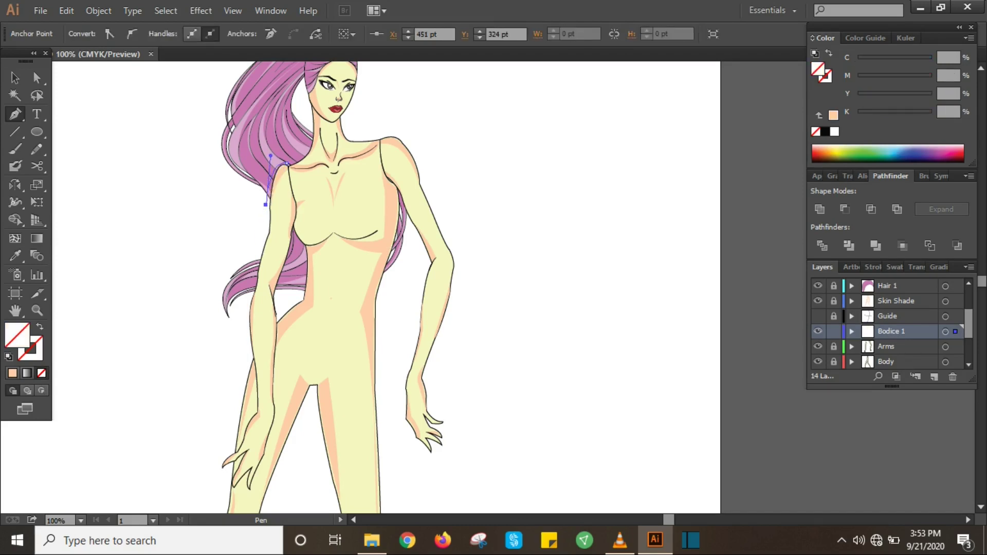
scroll(385, 287, "down", 2)
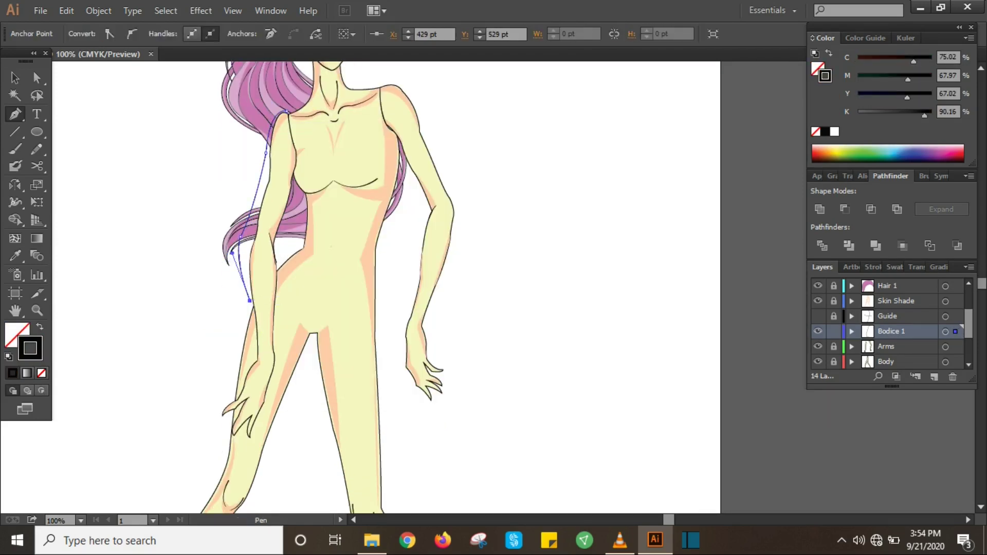
left_click_drag(275, 237, 288, 267)
scroll(288, 301, "up", 1)
scroll(488, 285, "up", 2)
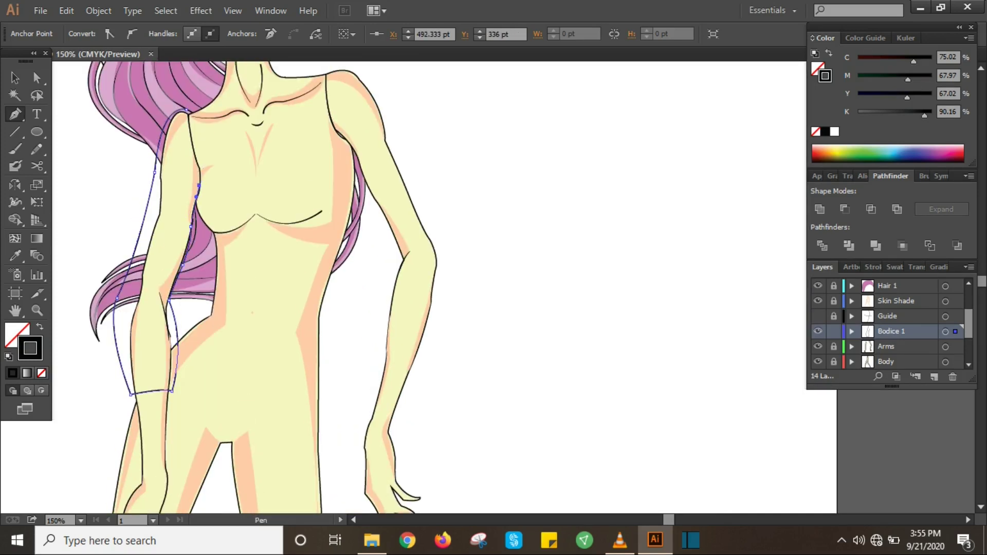
scroll(303, 288, "up", 2)
key("i")
key("ctrl+z")
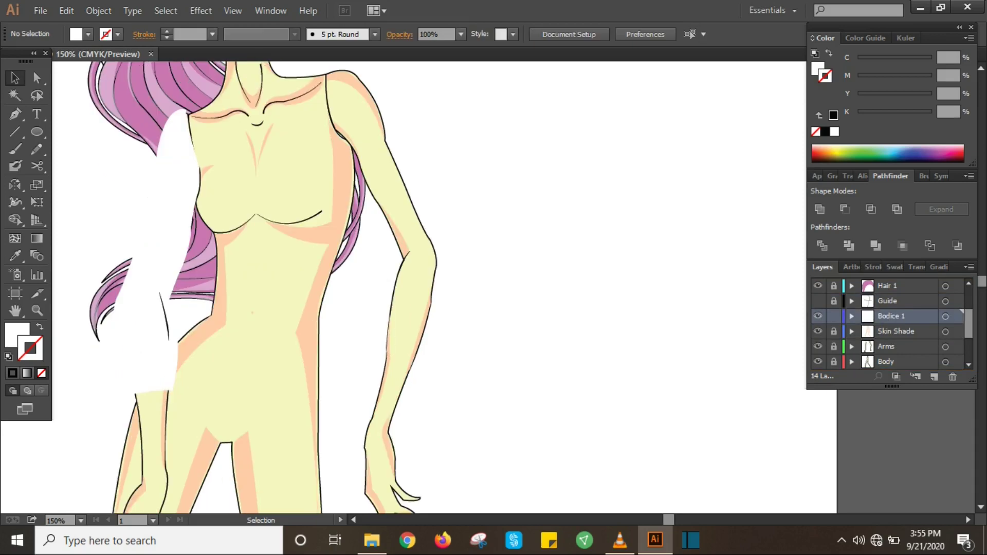
key("ctrl+shift+a")
- Draw the right puffy sleeve outline down the arm
key("ctrl+0")
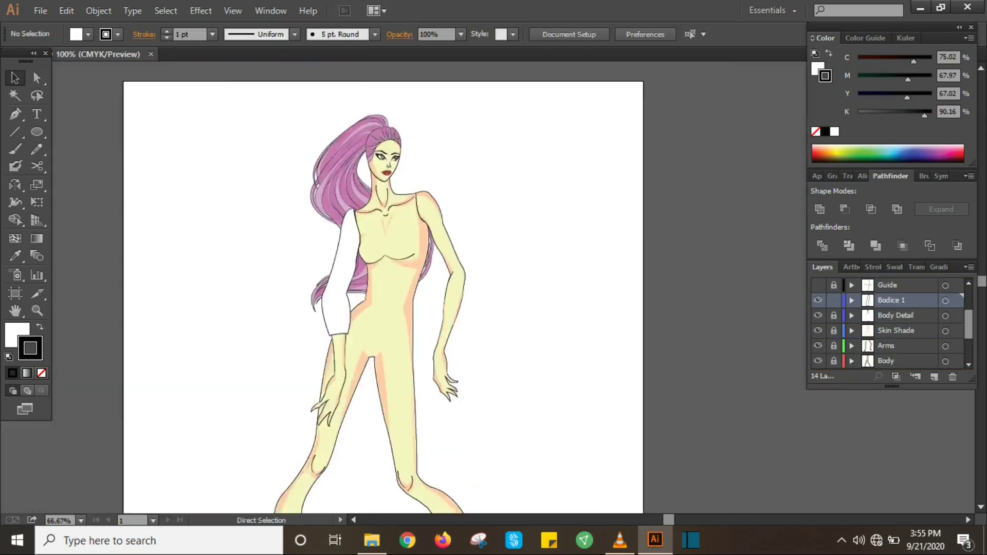
key("ctrl+1")
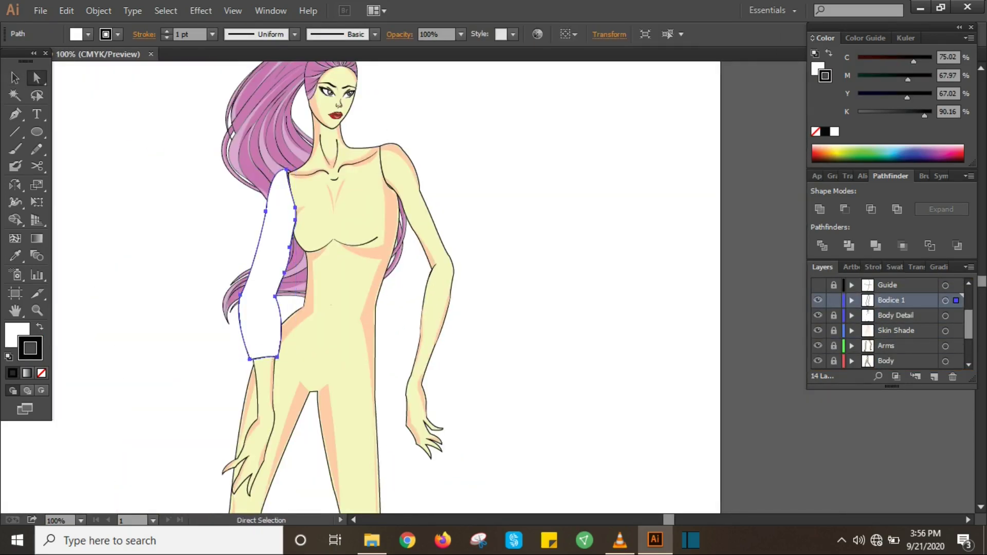
left_click(416, 297)
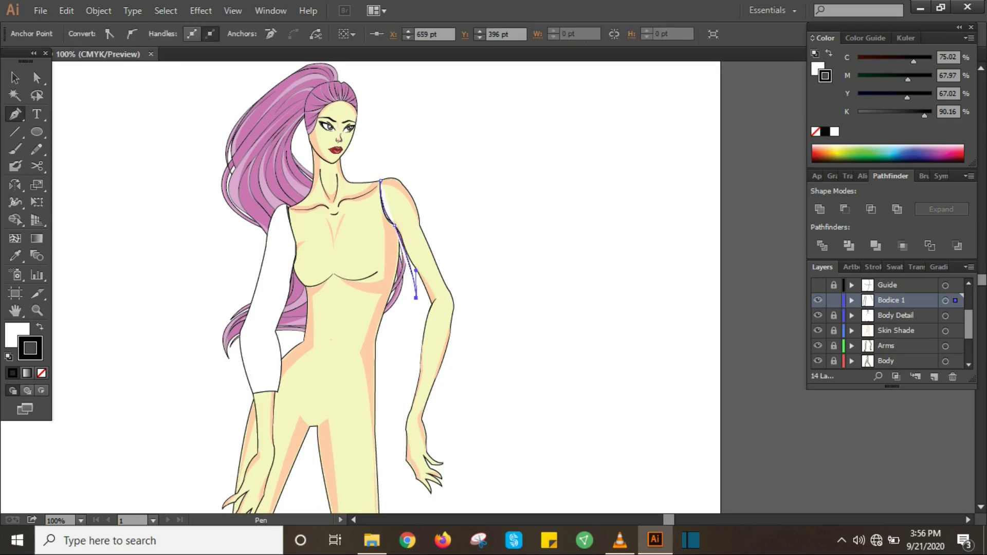
key("ctrl+z")
key("slash")
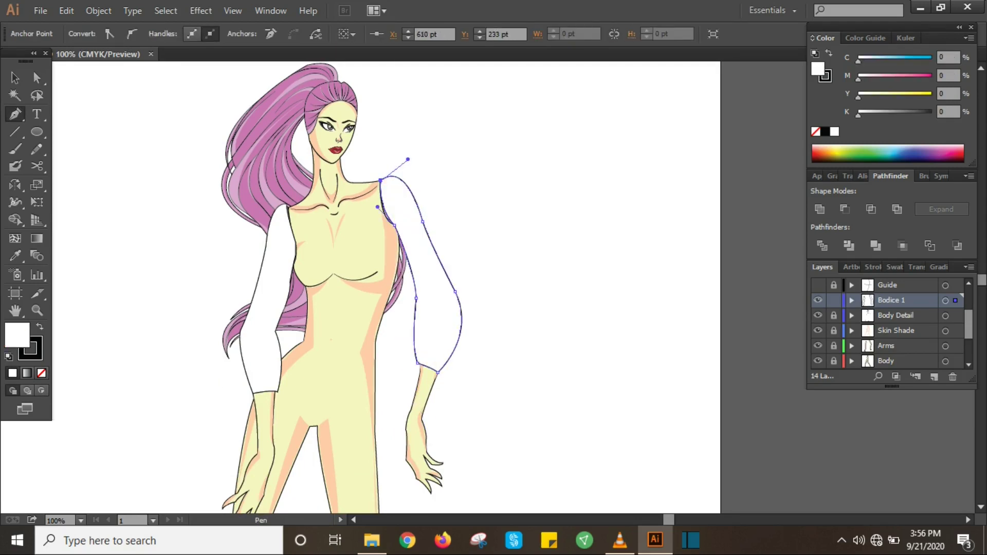
key("a")
scroll(334, 287, "down", 3)
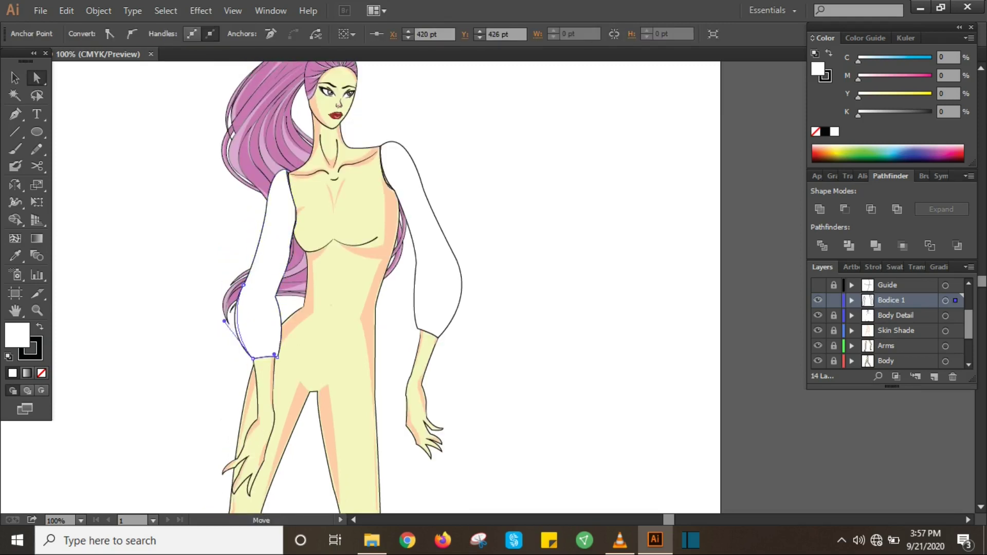
key("ctrl+shift+a")
key("ctrl+plus")
scroll(268, 288, "up", 3)
- Draw the white yoke with a neckline curving from shoulder to neck
key("p")
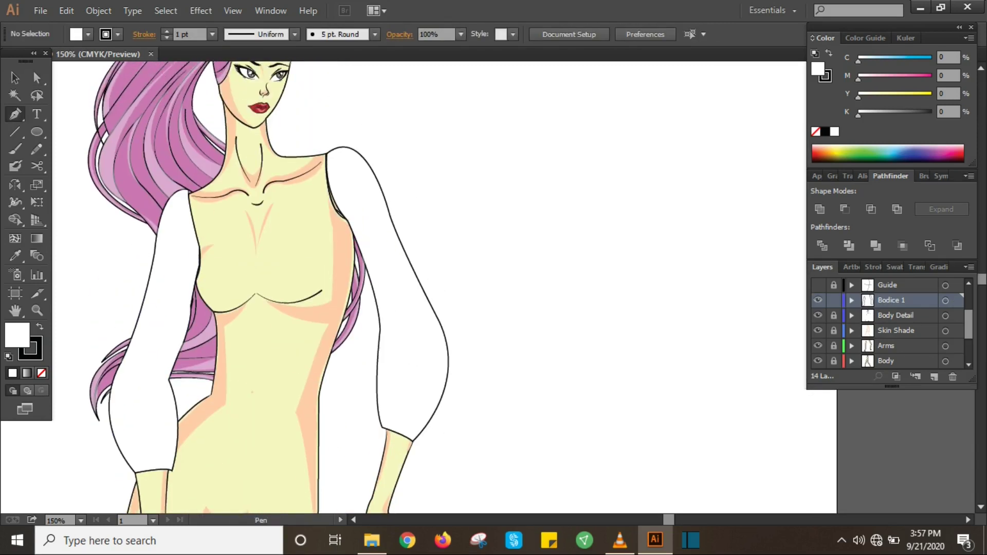
scroll(267, 288, "up", 2)
left_click_drag(224, 186, 223, 215)
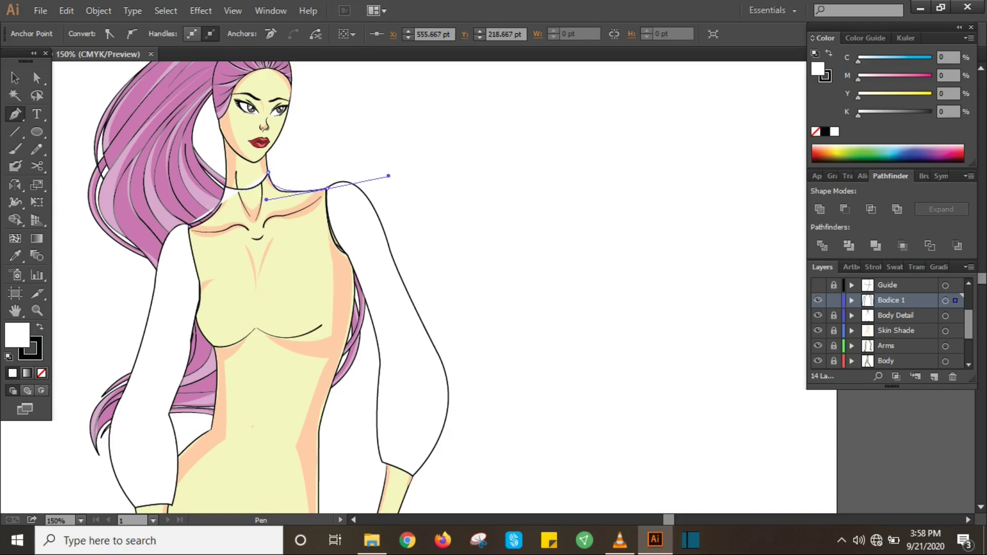
left_click(348, 256, "alt")
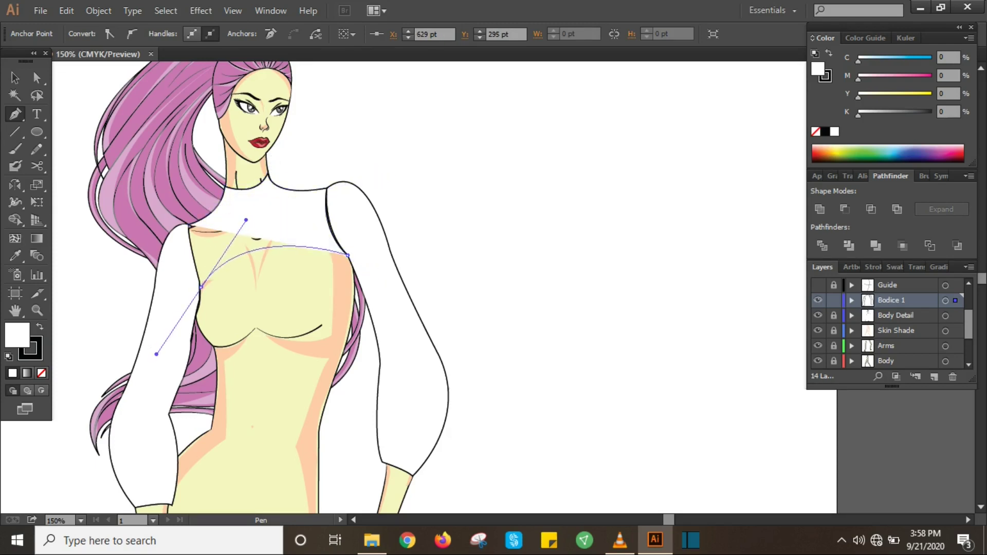
key("v")
key("ctrl+shift+a")
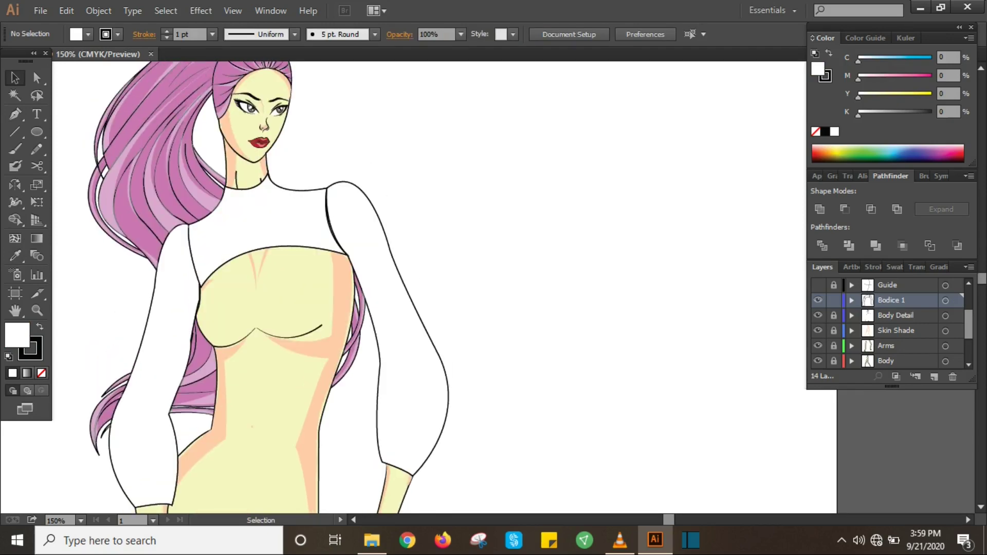
- Undo back to the partial neck path and extend the yoke below the shoulder
key("ctrl+z")
key("p")
key("ctrl+z")
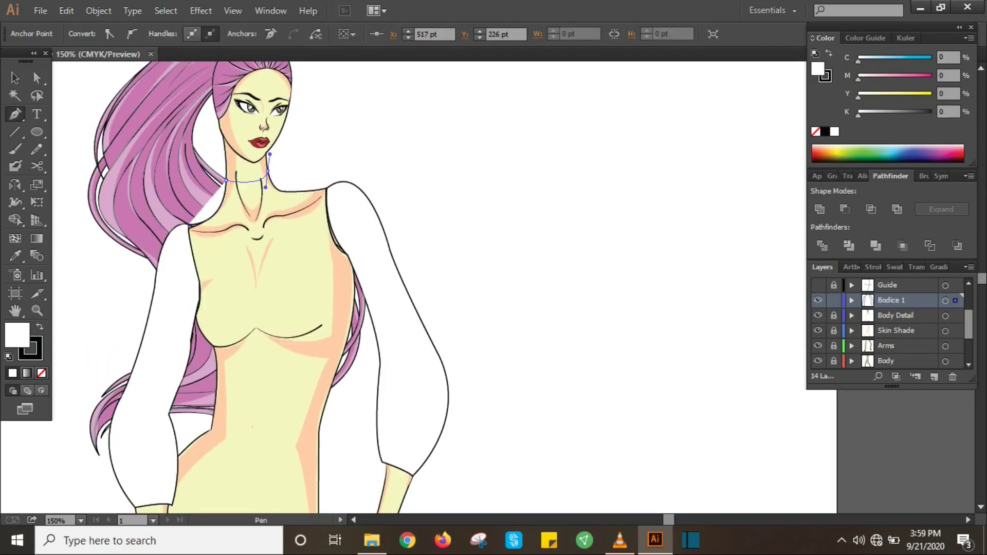
left_click(330, 221)
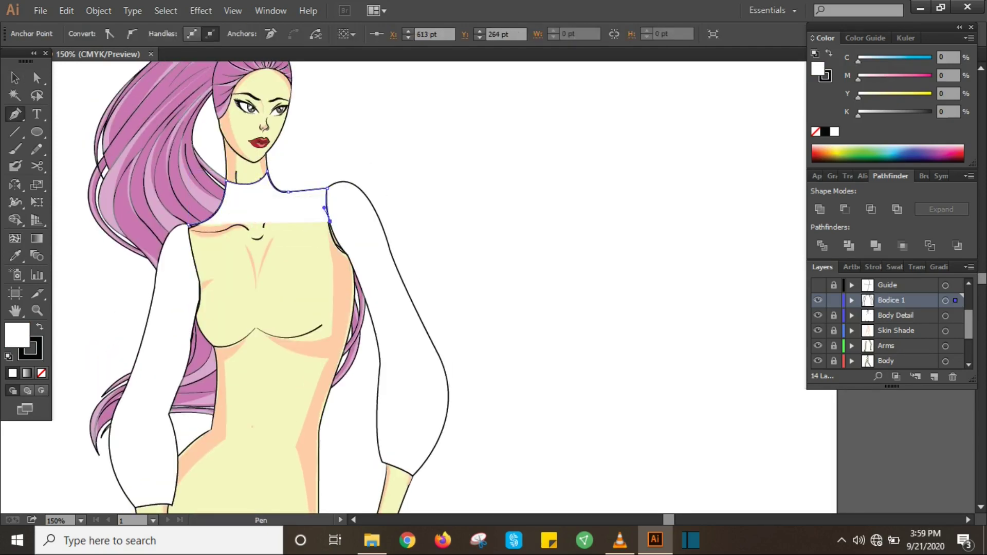
key("v")
key("ctrl+shift+a")
key("ctrl+plus")
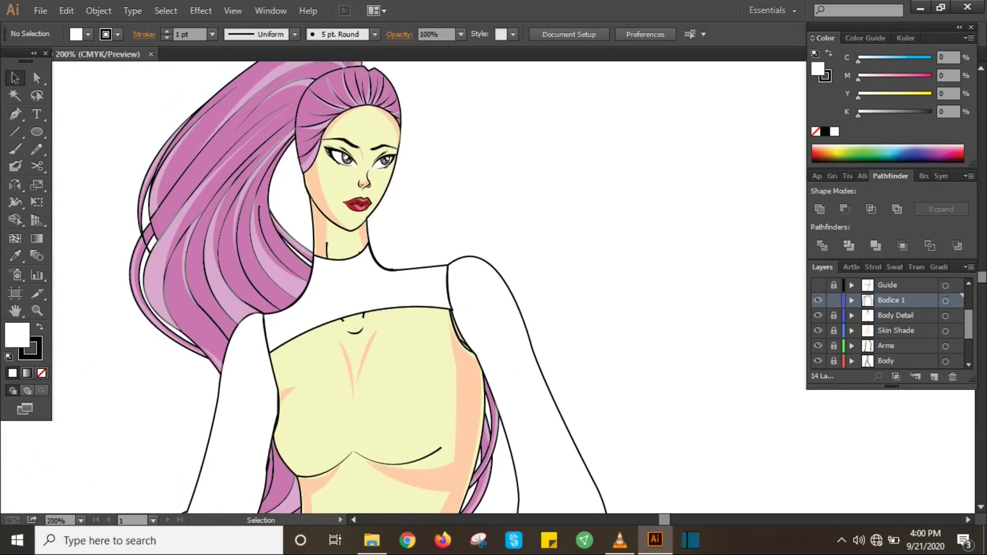
- Reshape the white high collar, lowering its upper-right anchor slightly
key("ctrl+z")
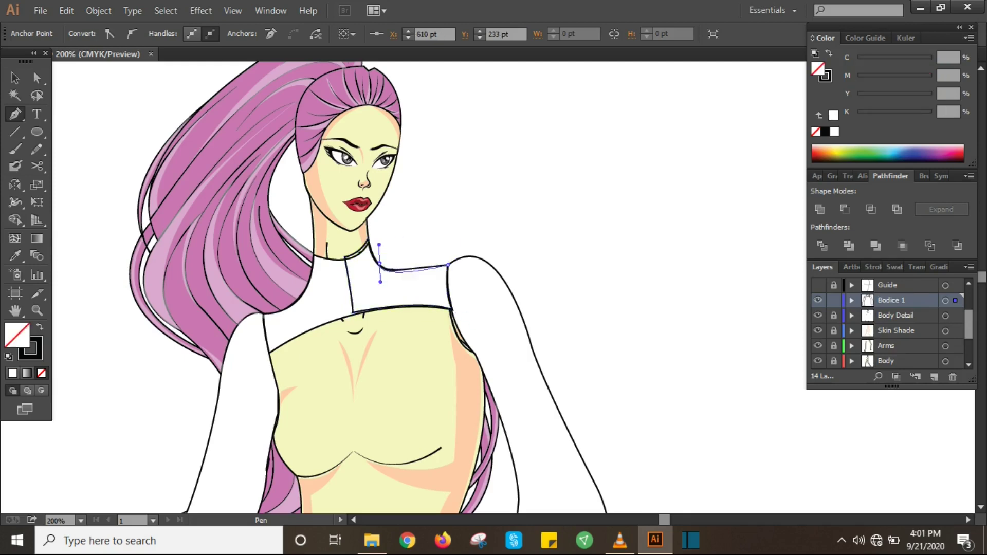
key("a")
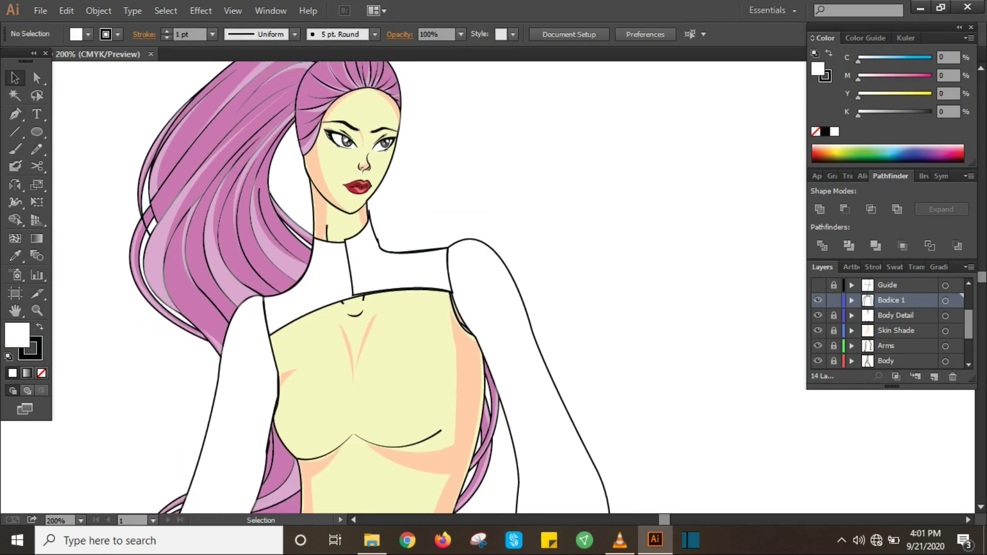
key("ctrl+plus")
left_click_drag(209, 202, 278, 340)
key("ctrl+z")
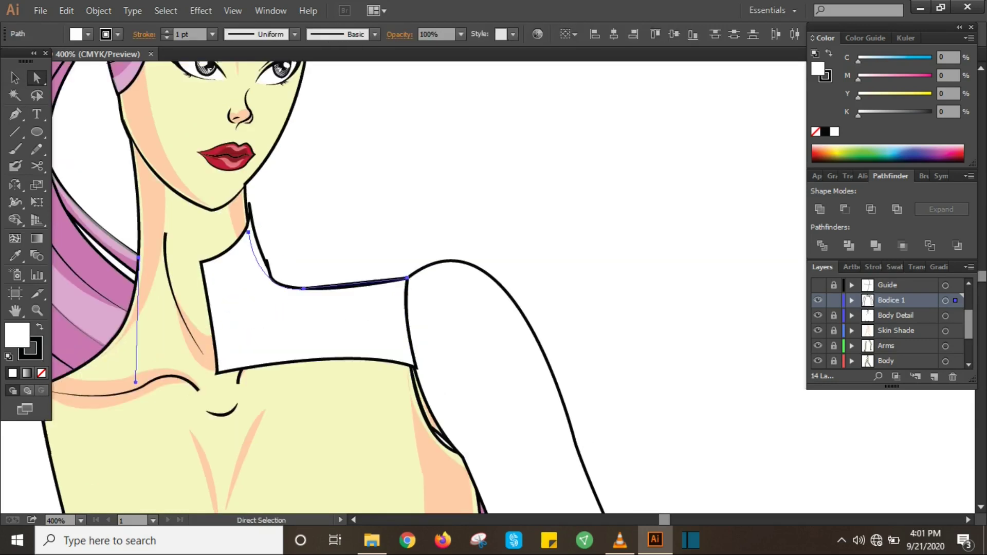
scroll(278, 288, "up", 3)
scroll(308, 288, "up", 1)
left_click_drag(406, 315, 406, 319)
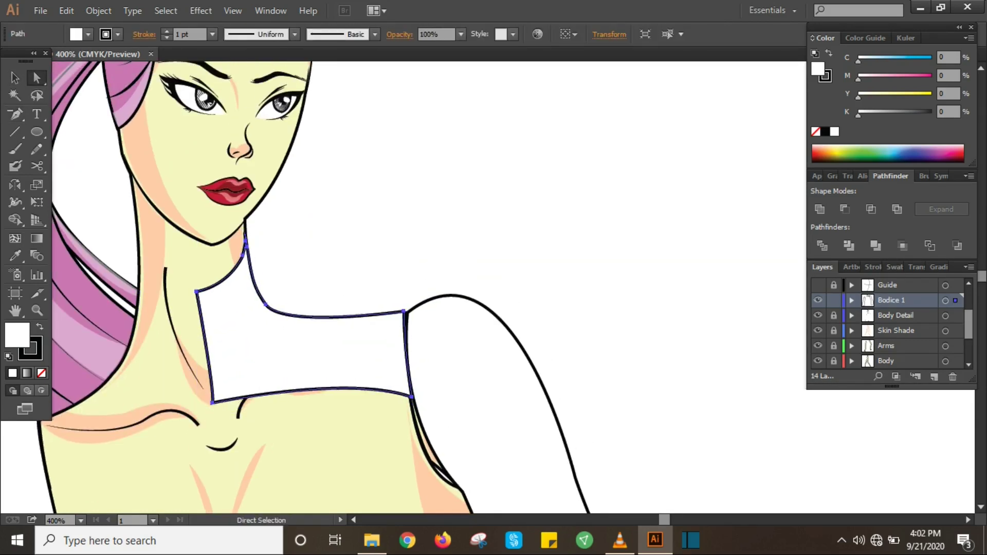
left_click(279, 324)
key("ctrl+shift+a")
key("ctrl+minus")
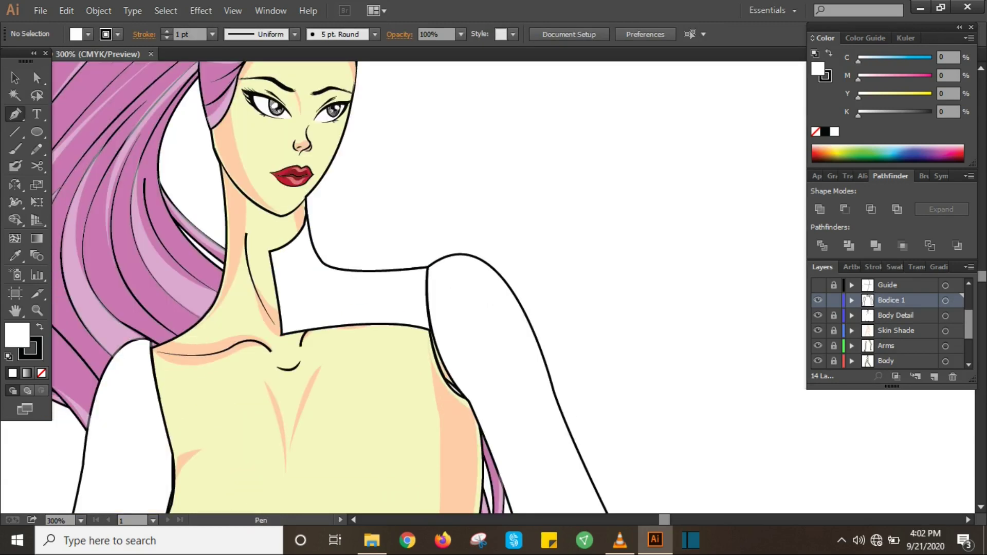
- Draw the white yoke piece extending from the collar across the left shoulder
left_click(270, 256)
left_click(151, 340)
left_click(153, 370)
left_click(160, 398)
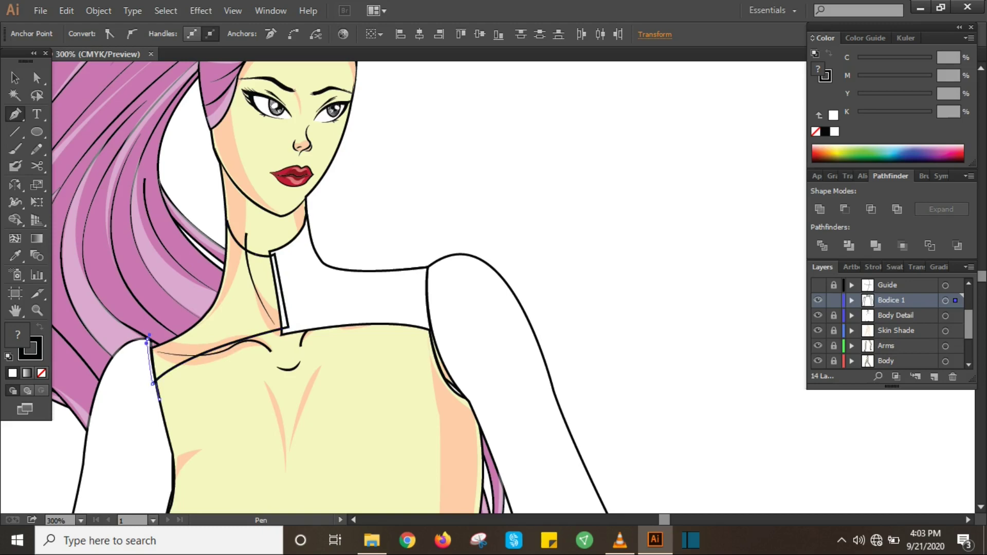
key("v")
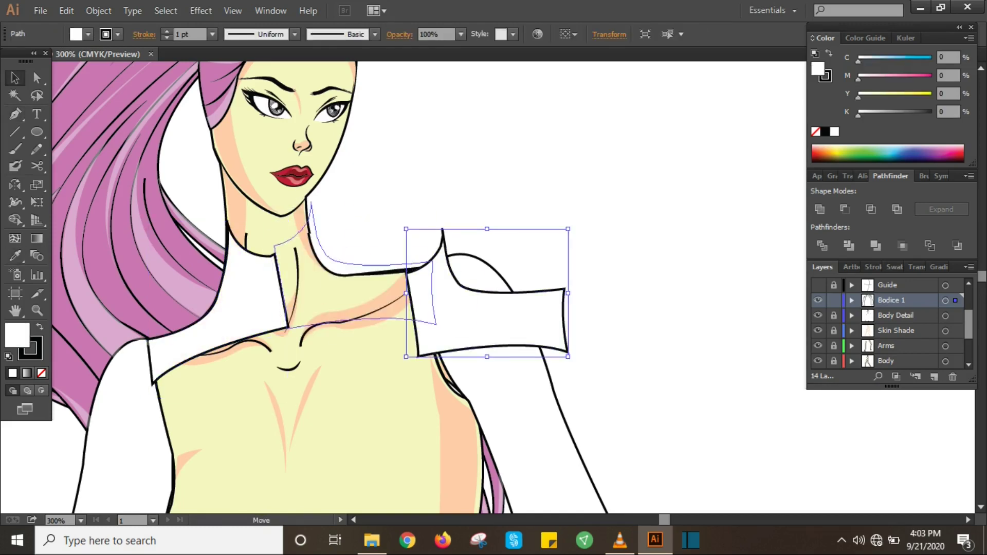
key("ctrl+shift+a")
key("a")
left_click(155, 385)
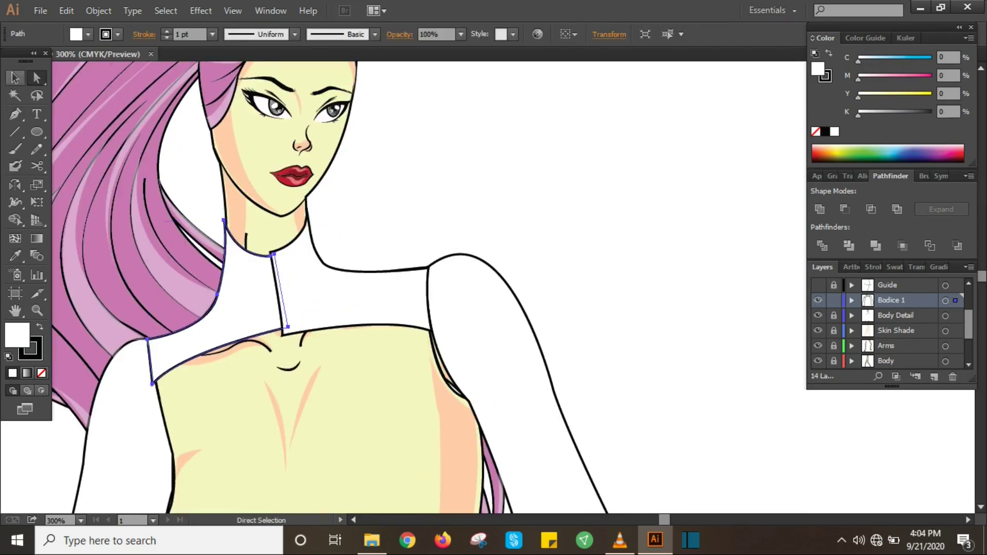
key("ctrl+shift+a")
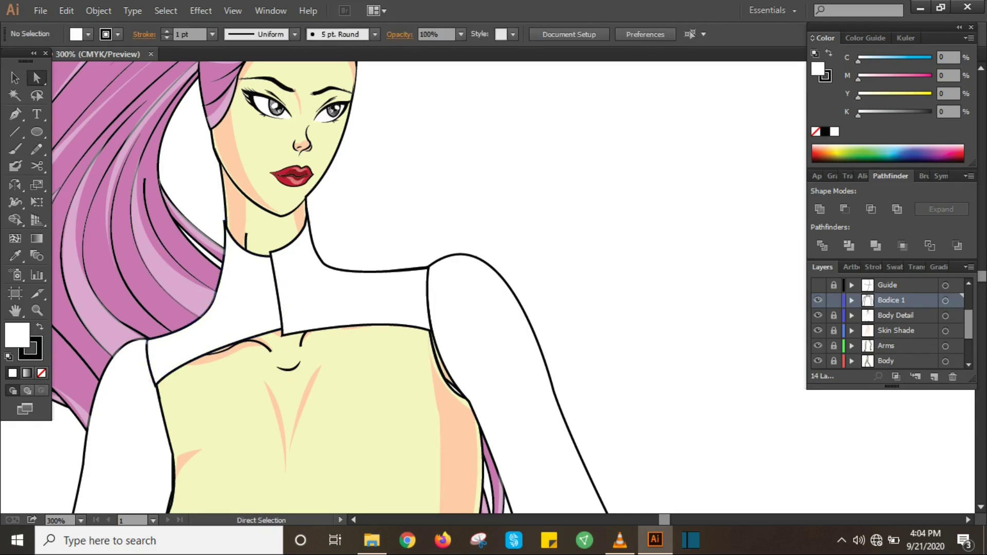
scroll(339, 288, "down", 3)
scroll(339, 288, "down", 2)
- Check the arm outline, then lock the Arms layer and unlock Bodice 1
left_click(447, 252)
left_click(467, 281)
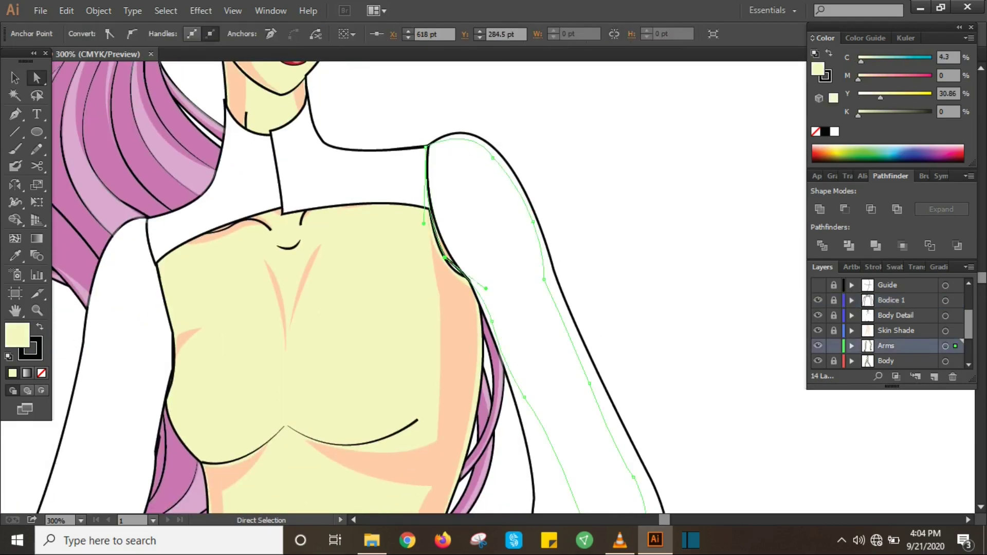
key("ctrl+shift+a")
scroll(339, 288, "up", 2)
scroll(340, 288, "up", 1)
left_click(833, 346)
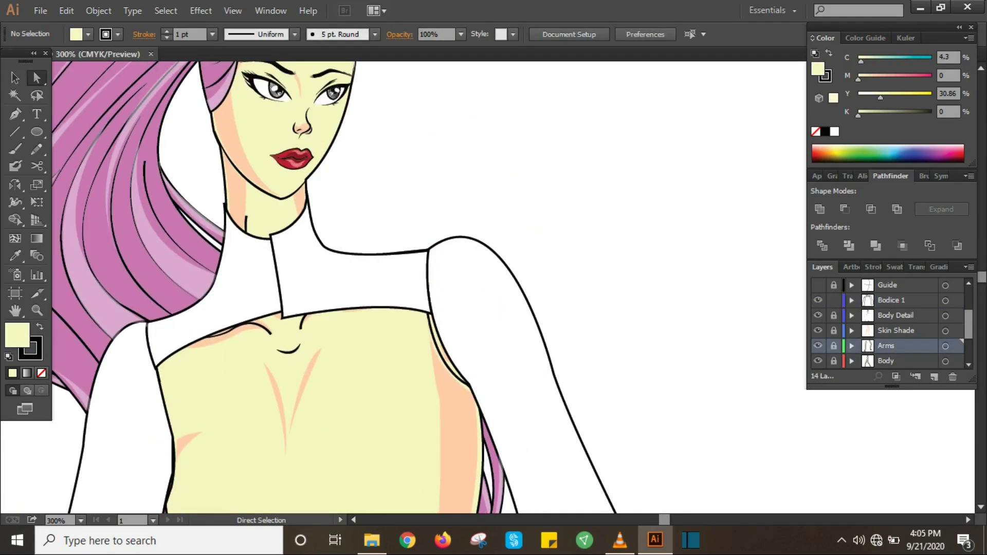
left_click(833, 300)
- Add a small round button at the front of the high collar
key("p")
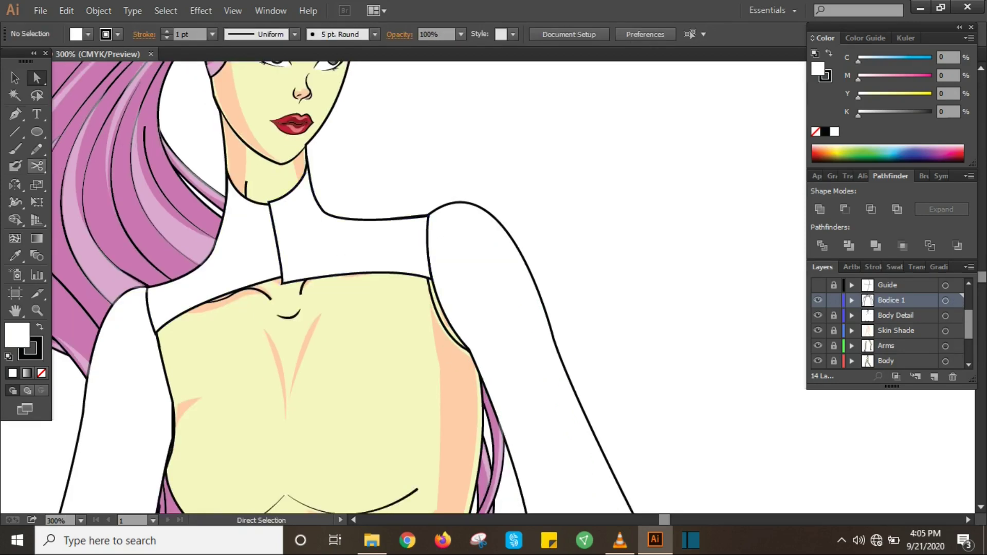
key("v")
key("ctrl+0")
scroll(489, 195, "up", 3)
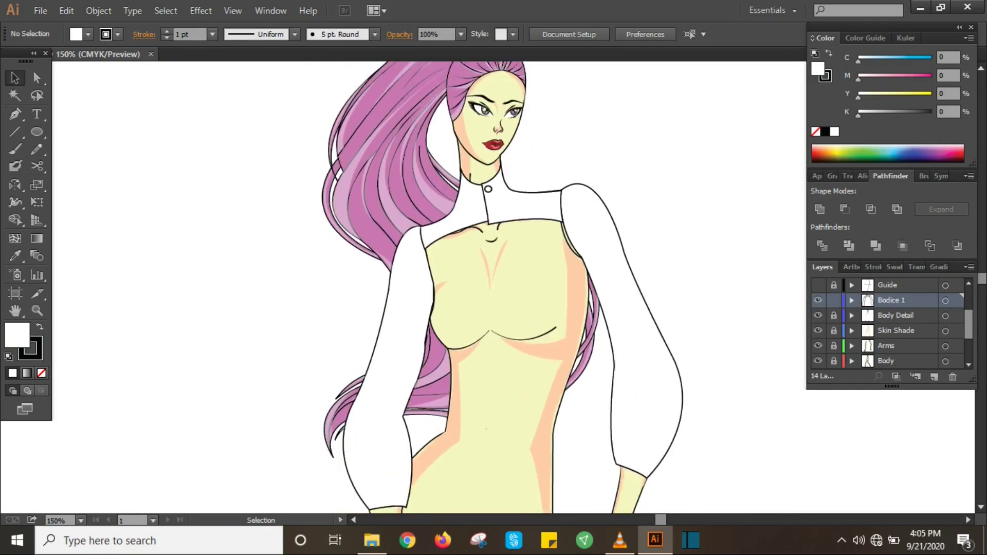
left_click(489, 195)
key("a")
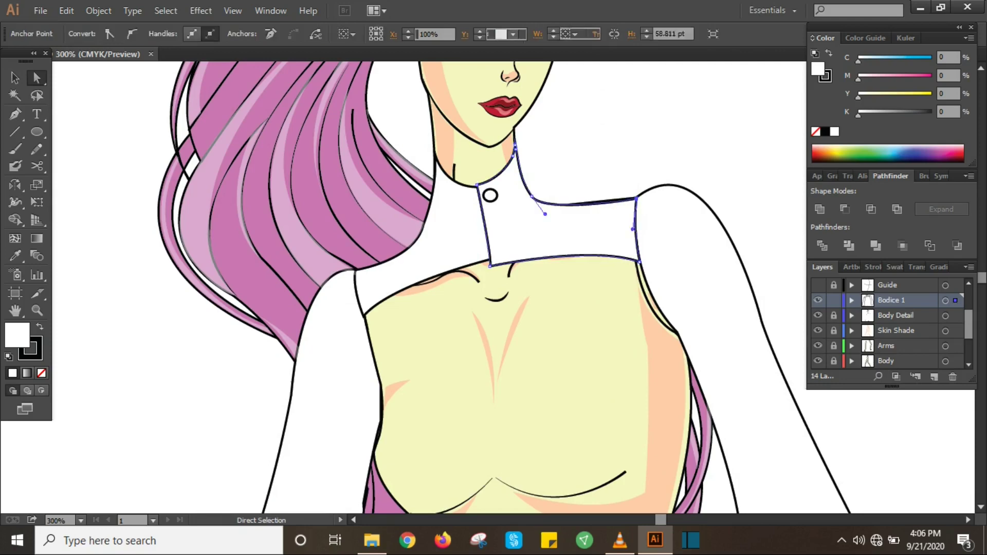
key("ctrl+shift+a")
- Inspect the right and left sleeve curves to confirm the sleeves and yoke are complete
scroll(427, 288, "up", 1)
scroll(426, 288, "down", 3)
key("ctrl+1")
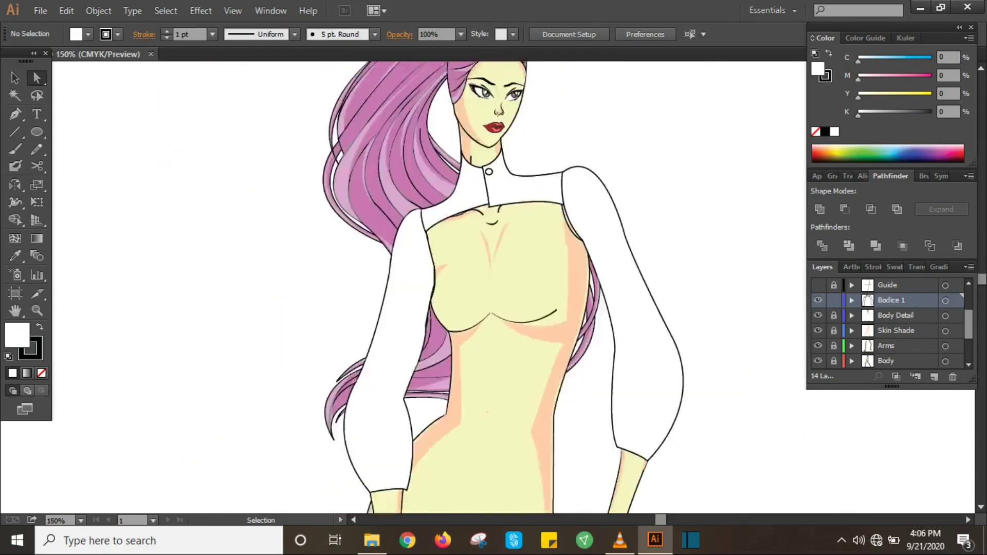
scroll(488, 309, "up", 1)
scroll(488, 319, "up", 2)
left_click(748, 241)
key("ctrl+shift+a")
left_click(359, 384)
key("ctrl+0")
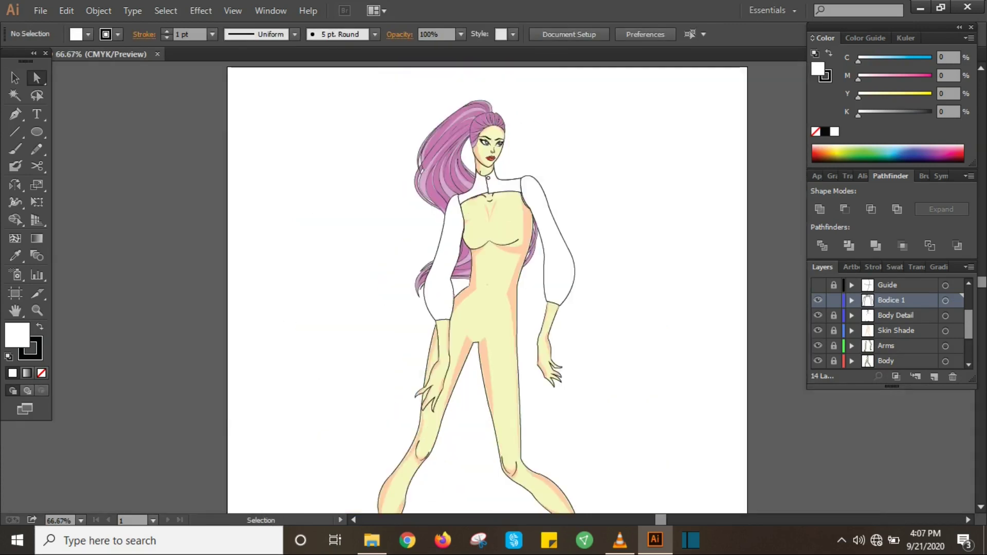
- Replace the unwanted cuff shape with a ruffled white cuff on the left sleeve
scroll(488, 288, "up", 2, "alt")
scroll(427, 288, "down", 1)
left_click(331, 284, "ctrl")
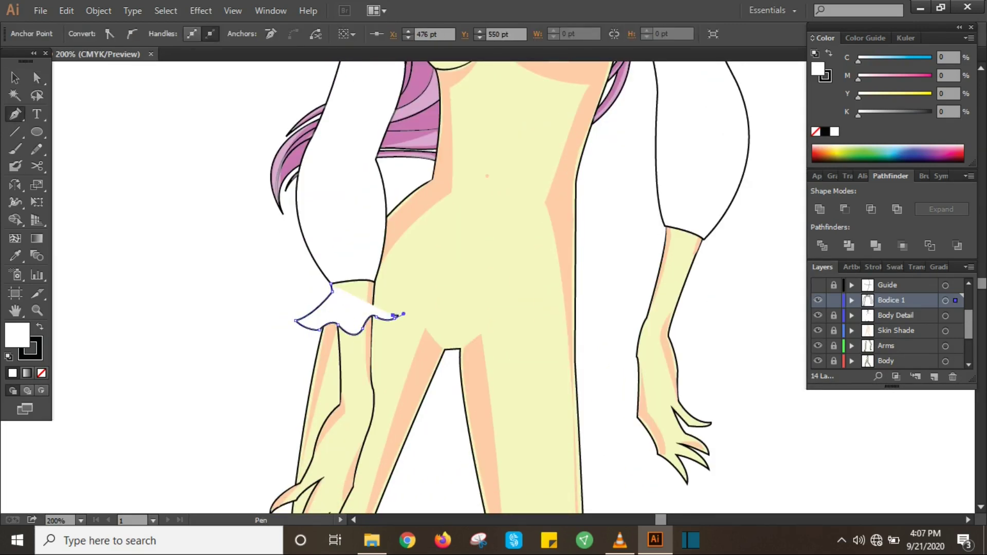
key("ctrl+0")
scroll(334, 298, "up", 3, "alt")
key("Delete")
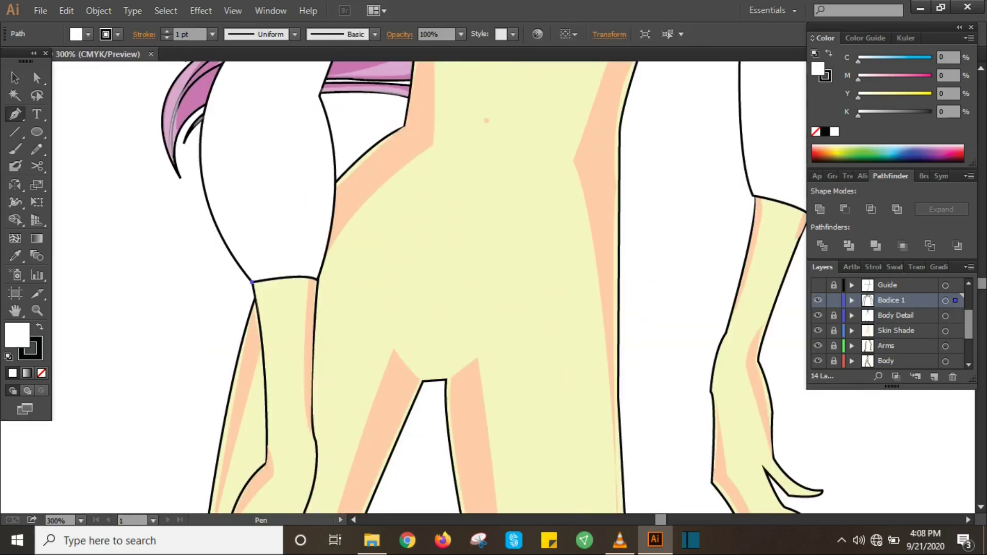
left_click(331, 292)
left_click_drag(305, 325, 285, 338)
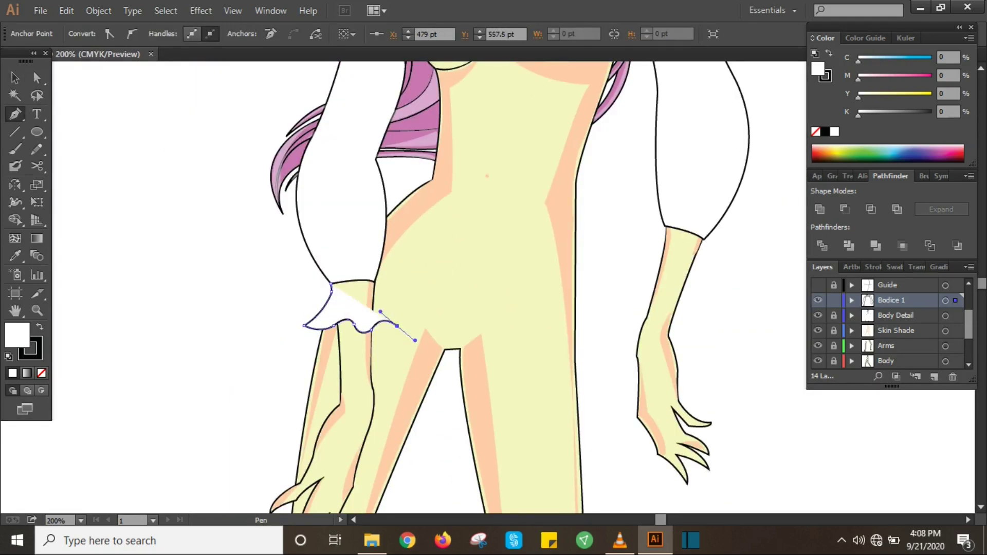
key("v")
left_click(417, 341)
key("ctrl+0")
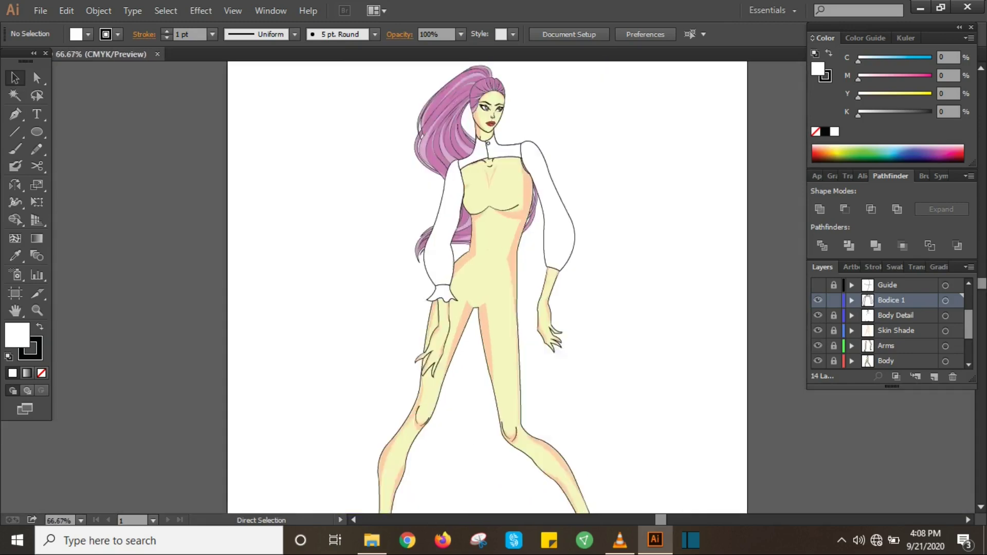
scroll(485, 269, "up", 5, "alt")
- Draw a curved band across the left sleeve end
left_click(171, 293)
left_click_drag(261, 293, 266, 305)
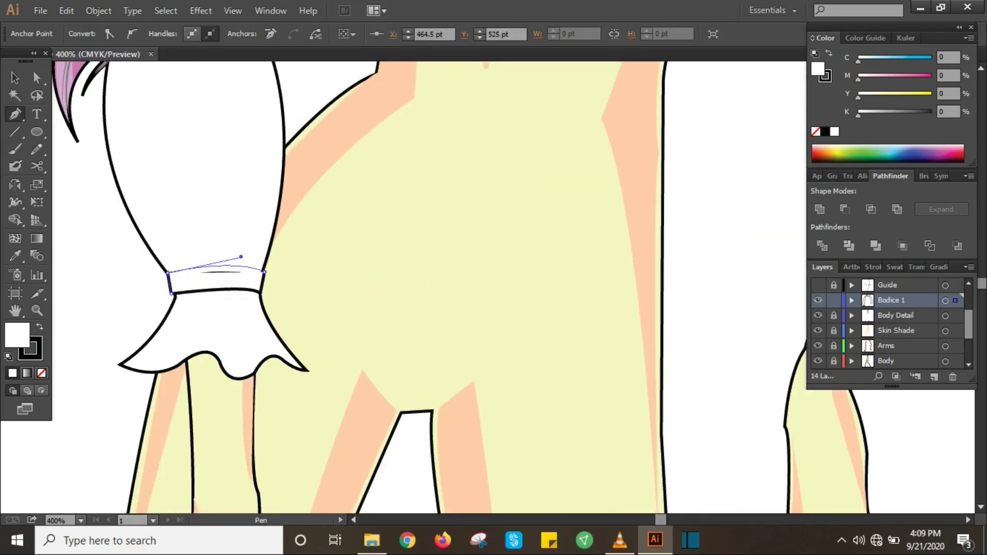
key("ctrl+0")
scroll(440, 341, "up", 5, "alt")
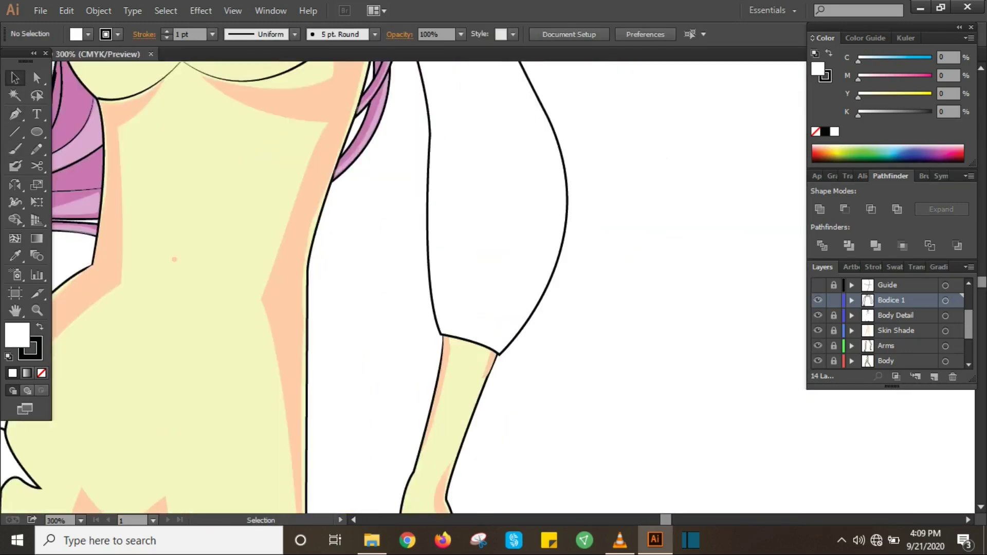
- Draw the right ruffled cuff and shift its notch anchor to the right
left_click_drag(441, 266, 437, 275)
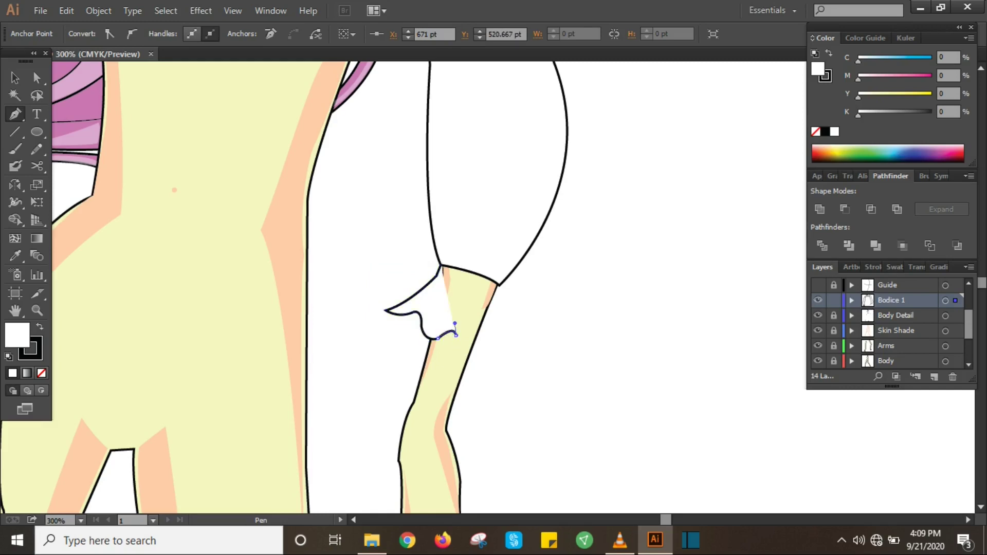
key("ctrl+0")
scroll(452, 329, "up", 5, "alt")
key("v")
key("a")
key("ctrl+0")
scroll(493, 334, "up", 5, "alt")
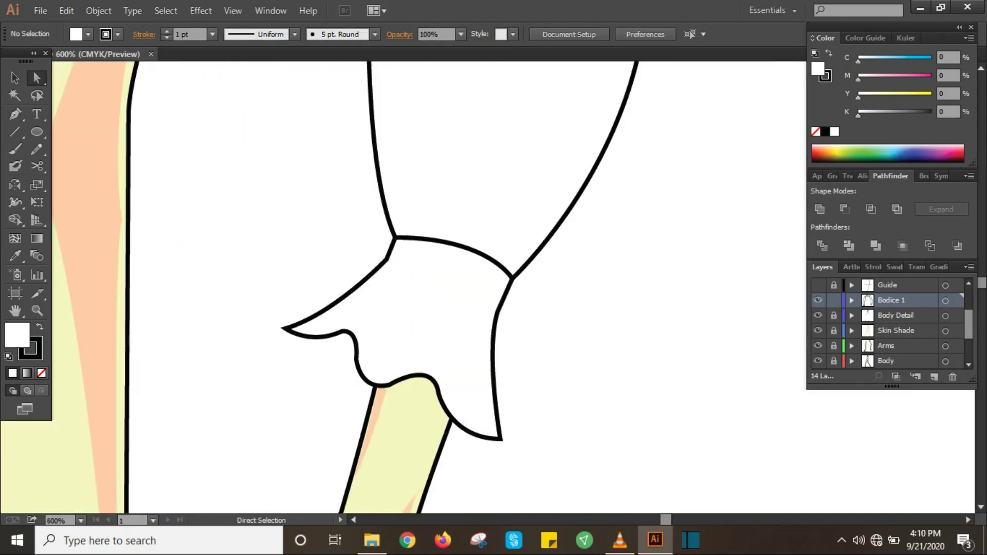
left_click(492, 350)
left_click(497, 311)
left_click(355, 351)
left_click_drag(354, 354, 381, 355)
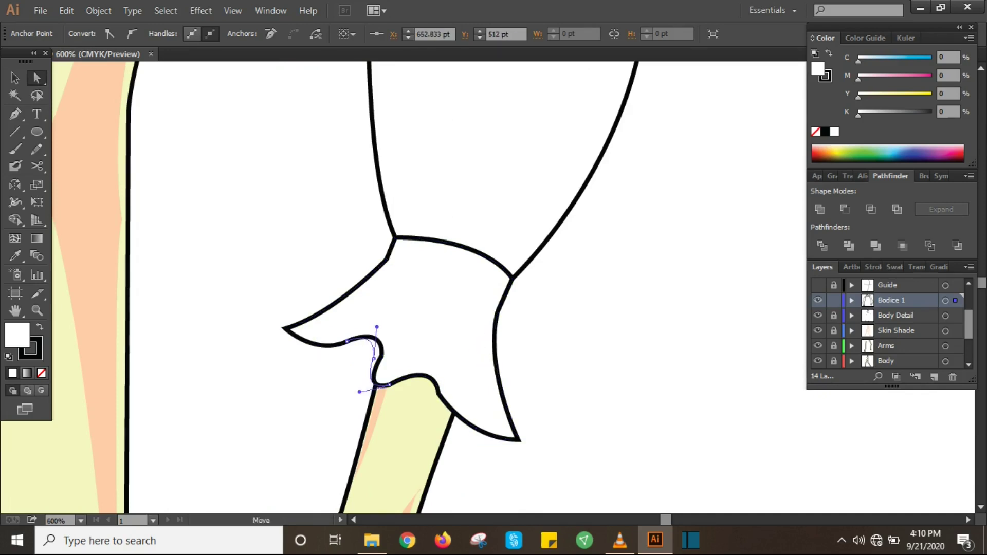
key("ctrl+shift+a")
- Draw the band across the right sleeve end, then add a new empty layer
key("ctrl+0")
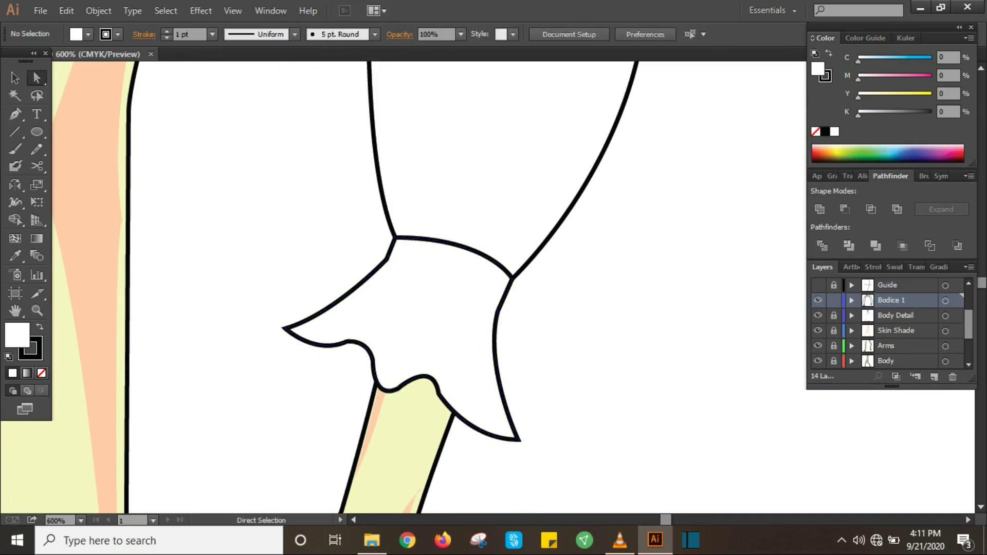
scroll(433, 357, "up", 5, "alt")
key("p")
left_click(382, 257)
left_click_drag(503, 305, 522, 340)
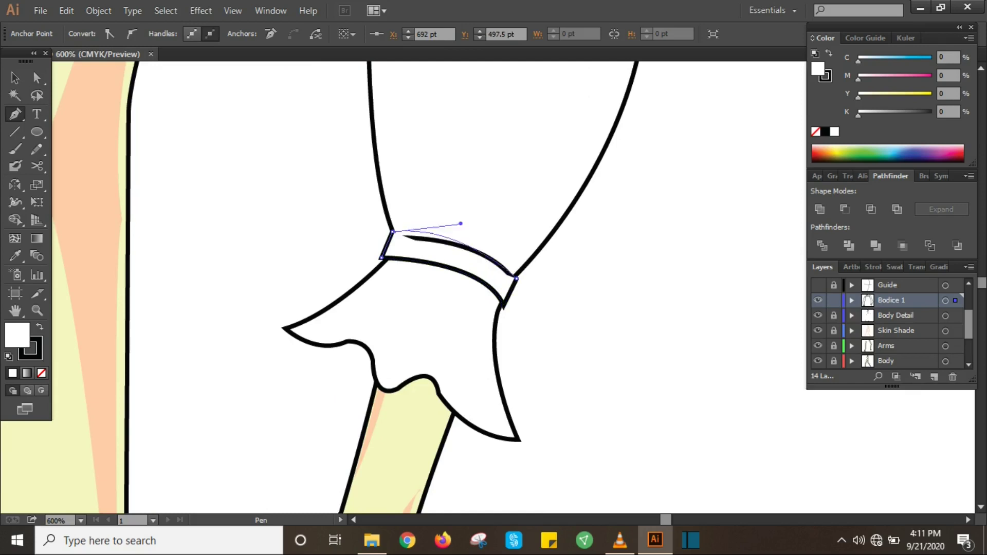
key("v")
key("ctrl+shift+a")
key("ctrl+0")
key("ctrl+l")
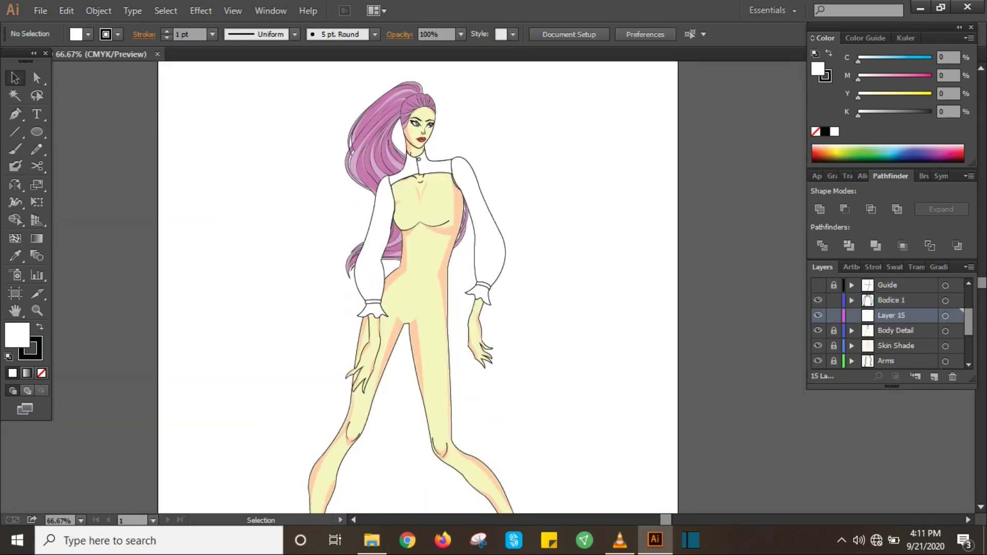
- Name the new layer Bodice 2 and outline the crop top bodice filled black
key("Return")
key("ctrl+equal")
key("ctrl+equal")
scroll(347, 288, "up", 1)
key("slash")
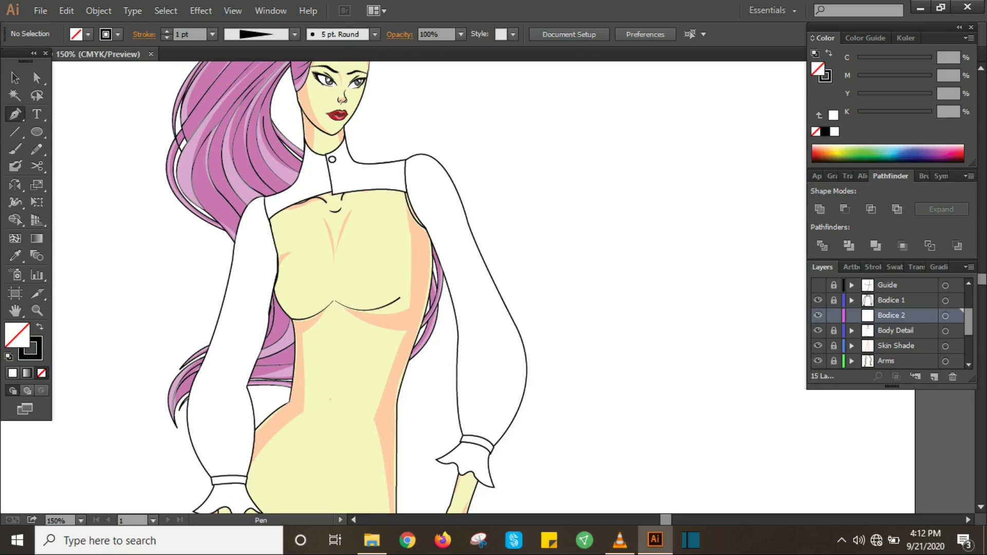
left_click(278, 250)
left_click(277, 270)
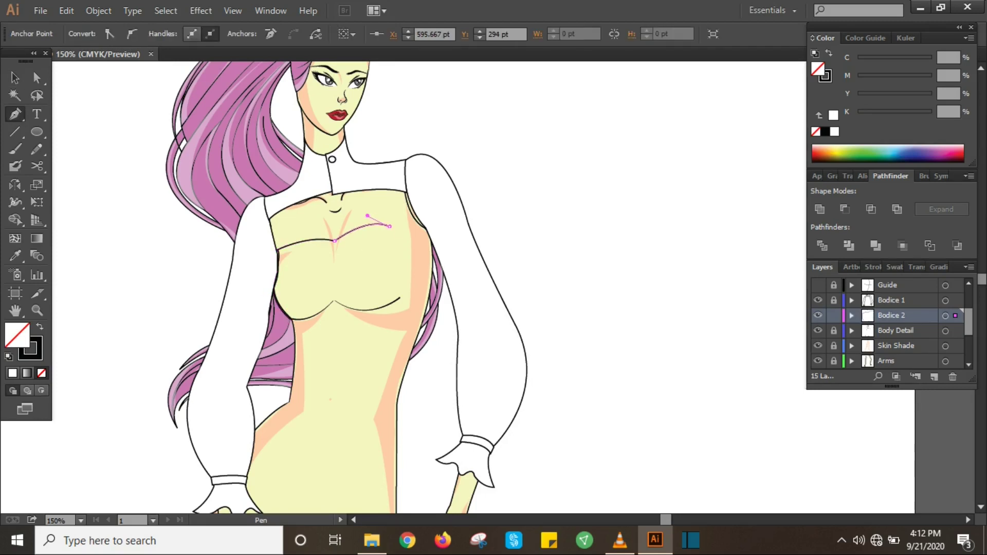
double_click(17, 334)
left_click(383, 344)
left_click(646, 179)
key("ctrl+equal")
- Draw the right black shoulder strap curving into the bodice
key("p")
key("ctrl+shift+a")
scroll(300, 286, "up", 2)
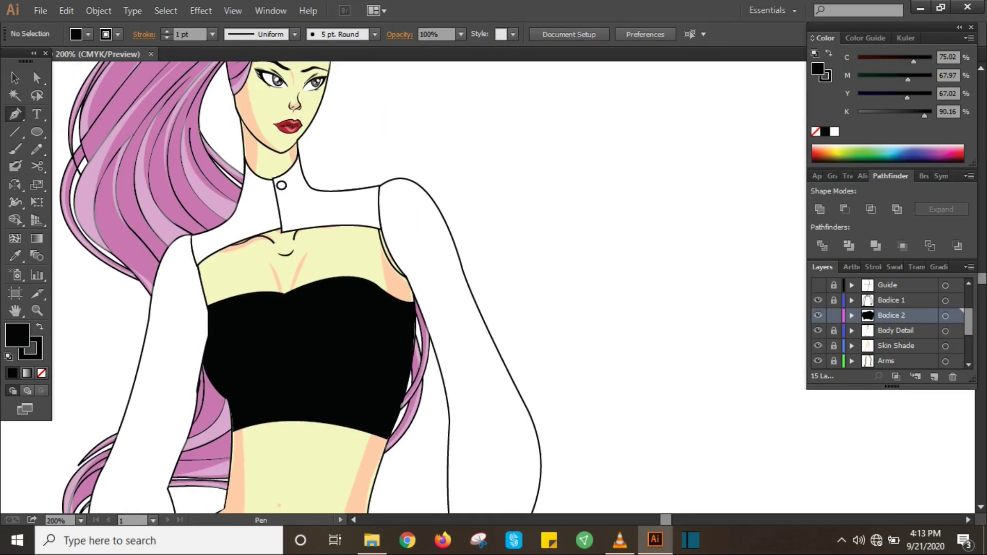
left_click(328, 226)
left_click_drag(330, 290, 353, 291)
left_click(321, 190)
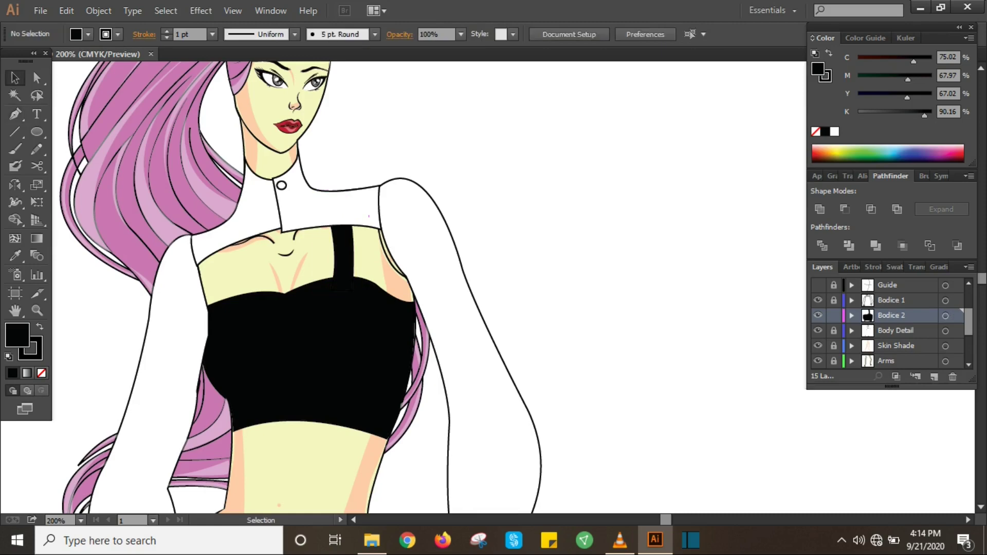
- Draw the left black shoulder strap and adjust one of its anchors
left_click(203, 234)
left_click(209, 314)
left_click(226, 249)
left_click(204, 233)
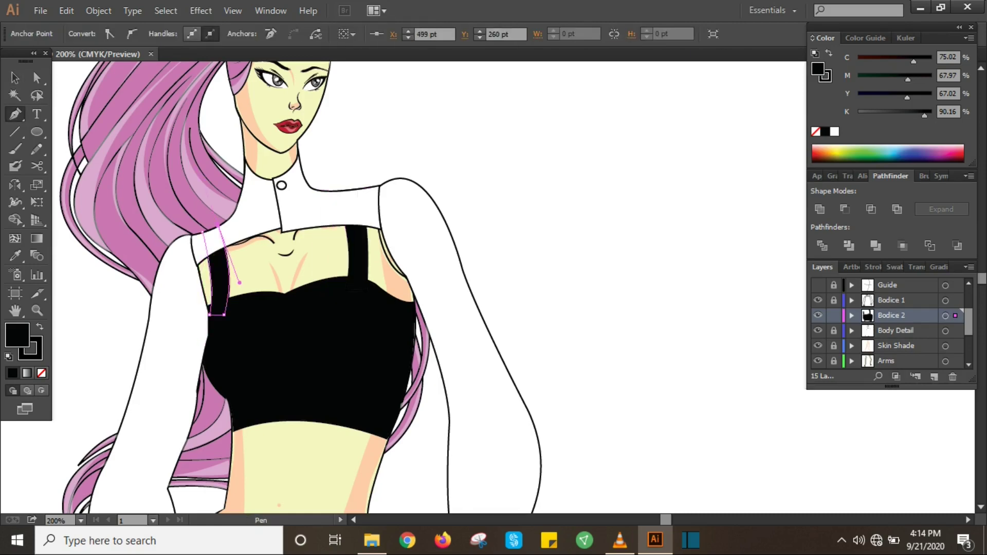
key("a")
left_click(208, 310)
key("ctrl+shift+a")
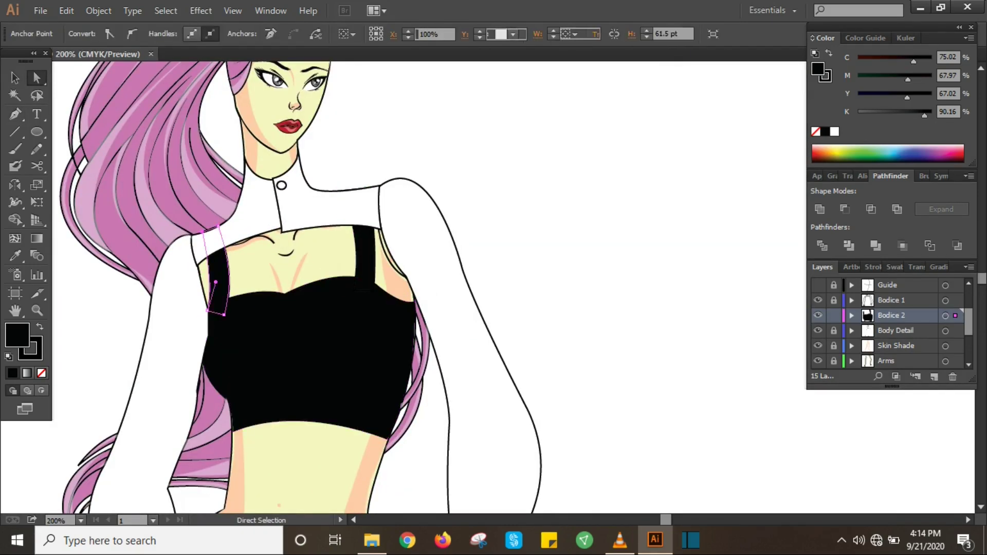
scroll(309, 288, "down", 3)
scroll(309, 287, "down", 3)
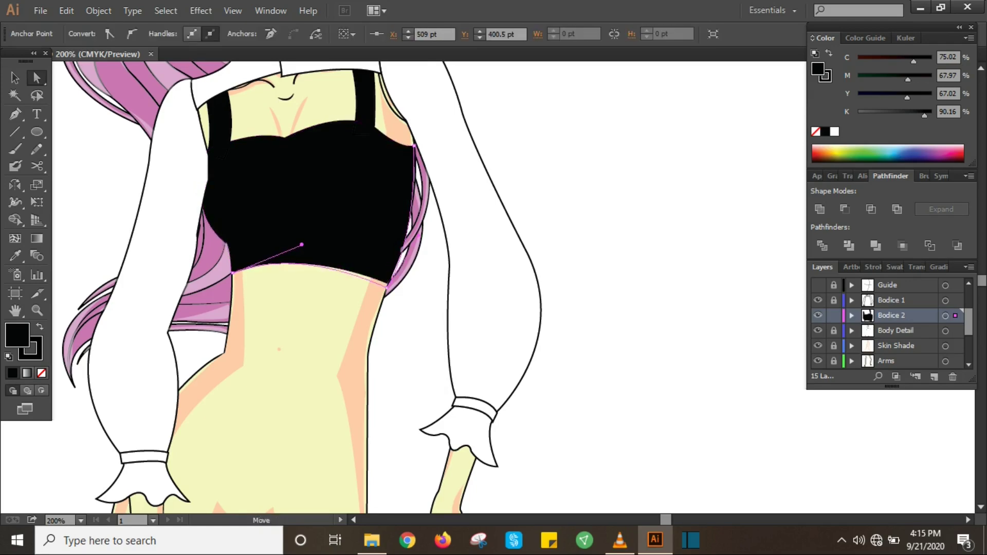
scroll(300, 288, "down", 1)
key("ctrl+minus")
key("ctrl+minus")
key("ctrl+minus")
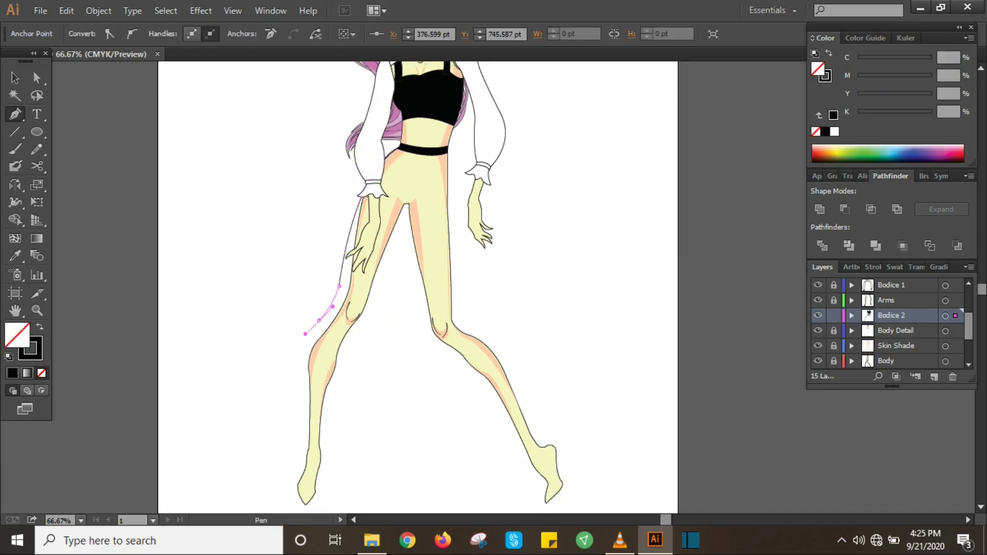
- Begin outlining the wide left trouser leg from the hip downward
scroll(308, 308, "down", 1)
left_click(297, 357)
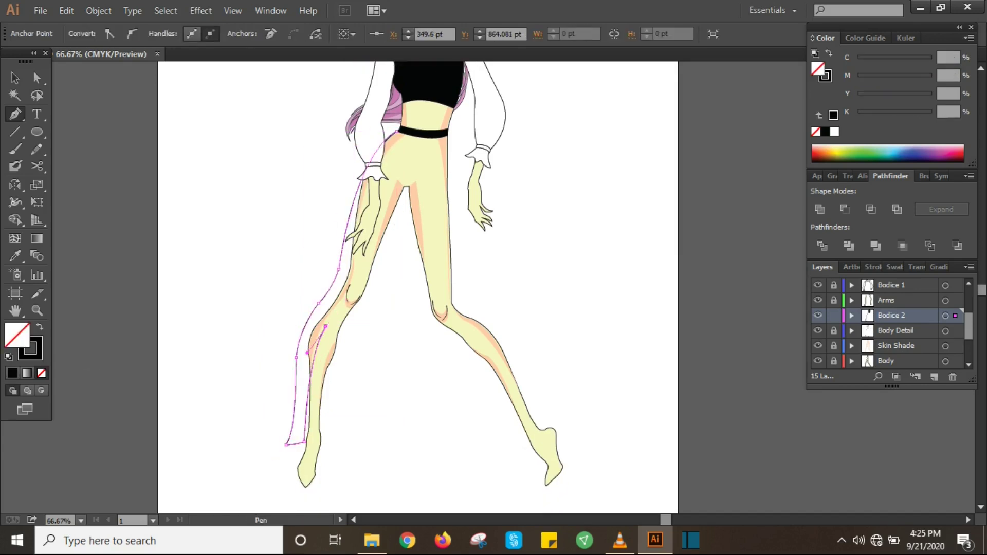
scroll(417, 288, "up", 2)
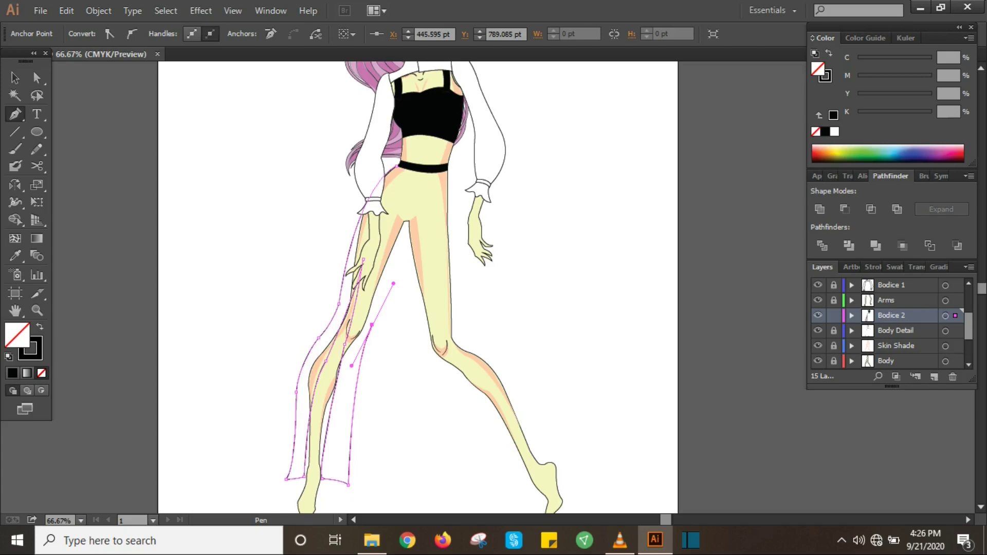
key("ctrl+shift+a")
left_click(356, 181)
left_click(342, 293)
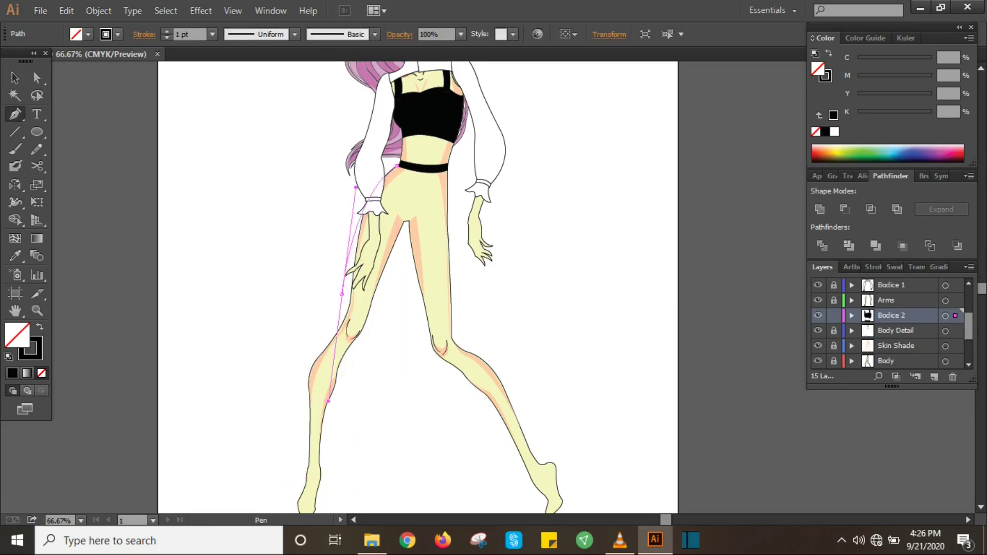
- Close the left trouser leg outline at the ankle and fill it black
scroll(342, 293, "down", 1)
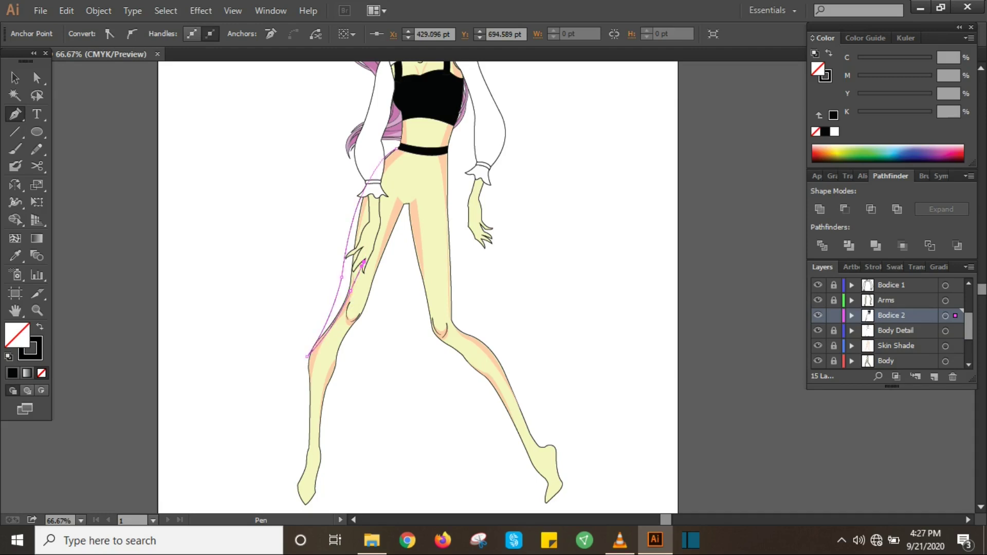
scroll(429, 287, "up", 1)
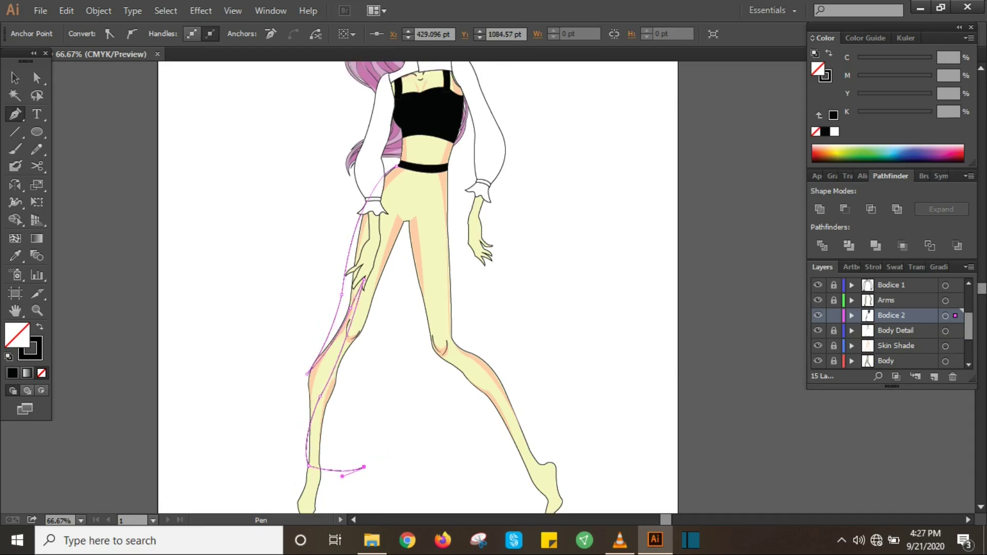
scroll(417, 287, "up", 1)
left_click_drag(403, 239, 406, 222)
scroll(417, 287, "down", 1)
key("ctrl+z")
key("ctrl+z")
key("ctrl+z")
left_click(350, 465)
key("v")
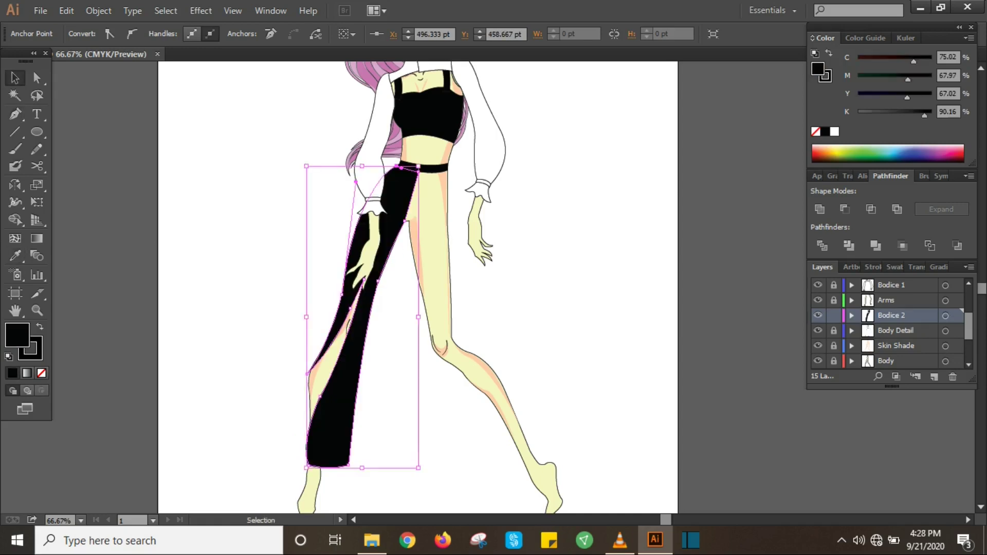
key("ctrl+shift+a")
- Start a trouser outline curving along the right thigh down to the foot
key("ctrl+1")
key("p")
key("ctrl+minus")
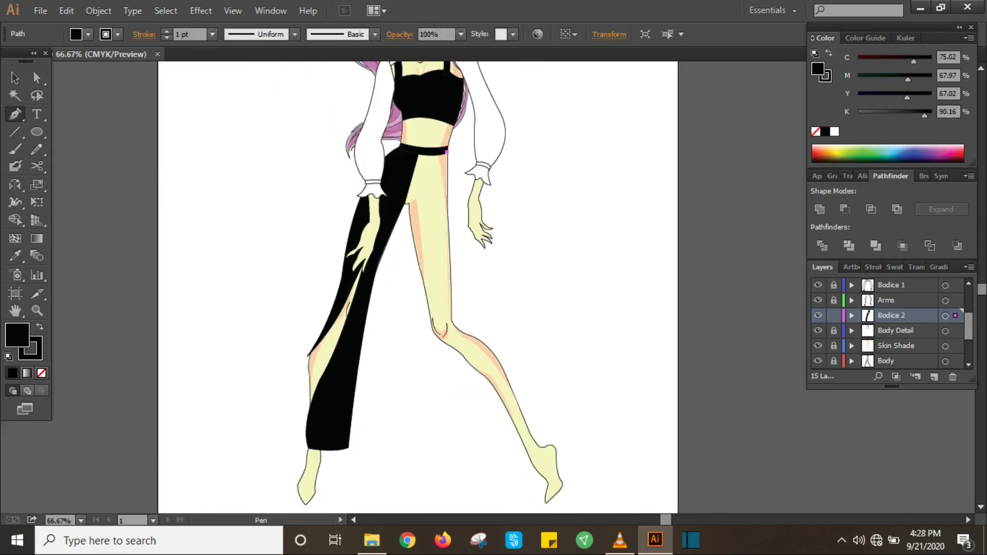
left_click_drag(451, 220, 446, 243)
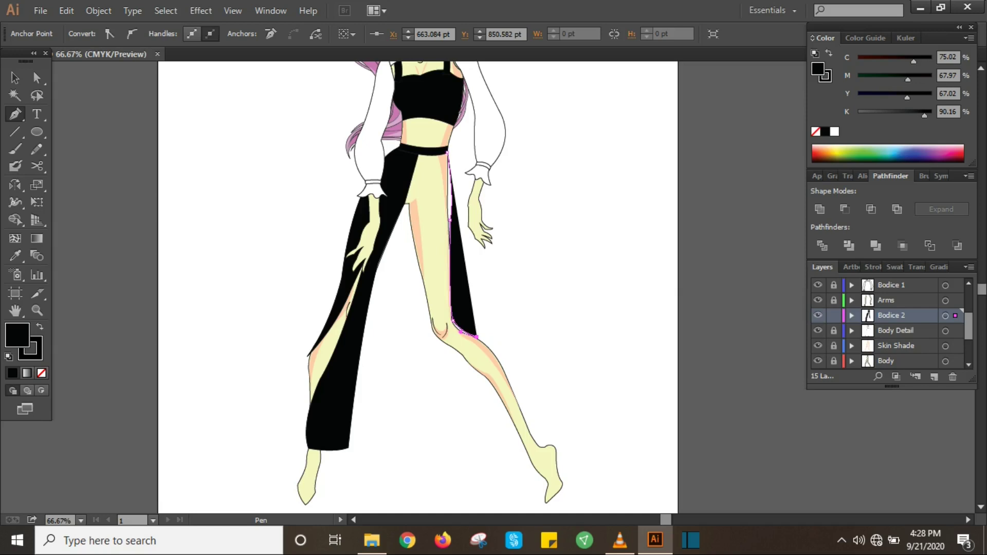
left_click(557, 495)
scroll(556, 495, "down", 1)
key("slash")
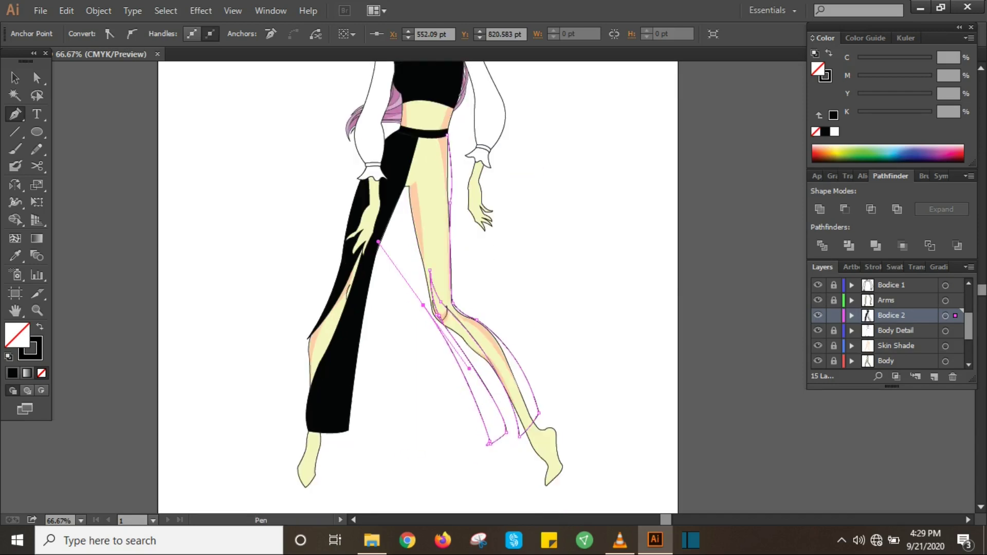
- Fill the second trouser leg black, deselect it and zoom out to the whole figure
scroll(417, 288, "up", 3)
scroll(417, 288, "down", 2)
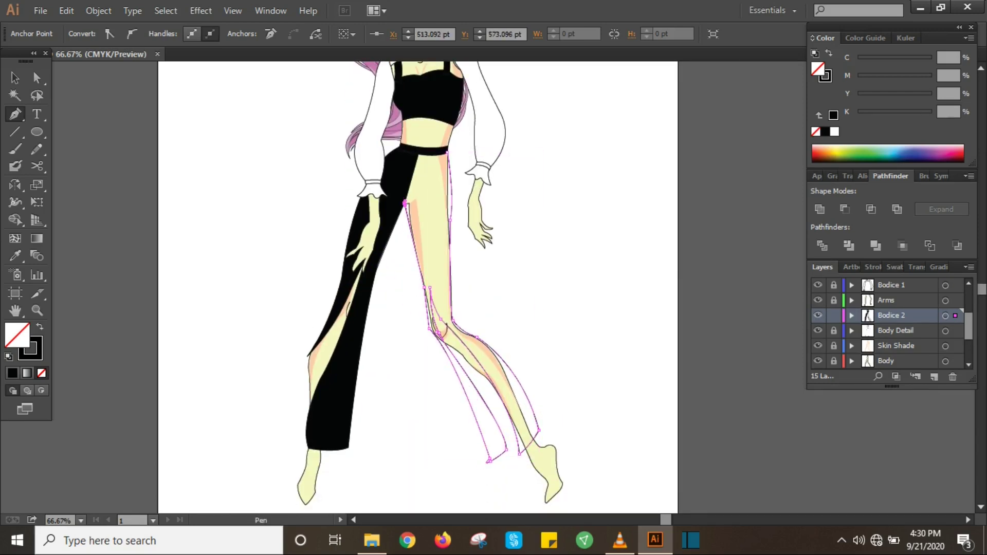
key("ctrl+shift+a")
key("v")
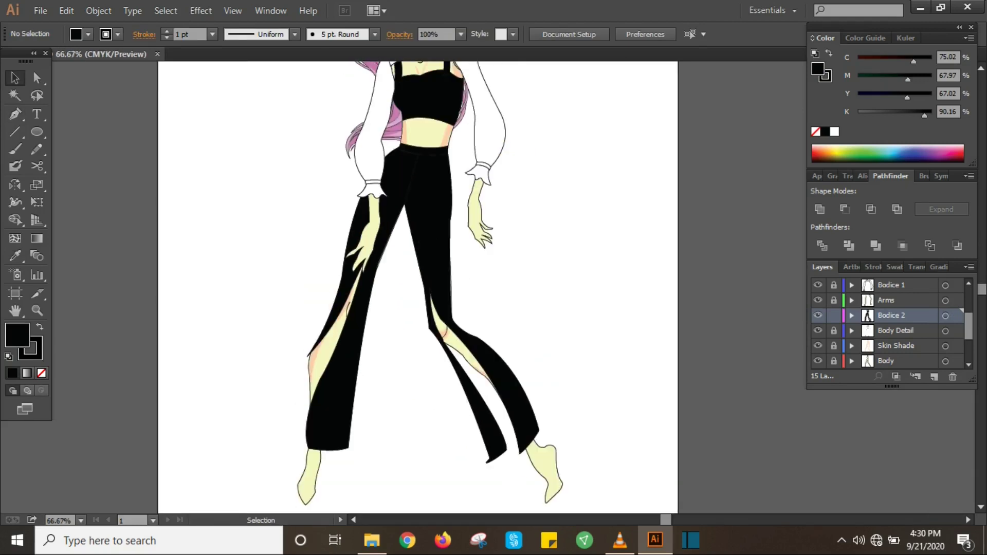
key("ctrl+minus")
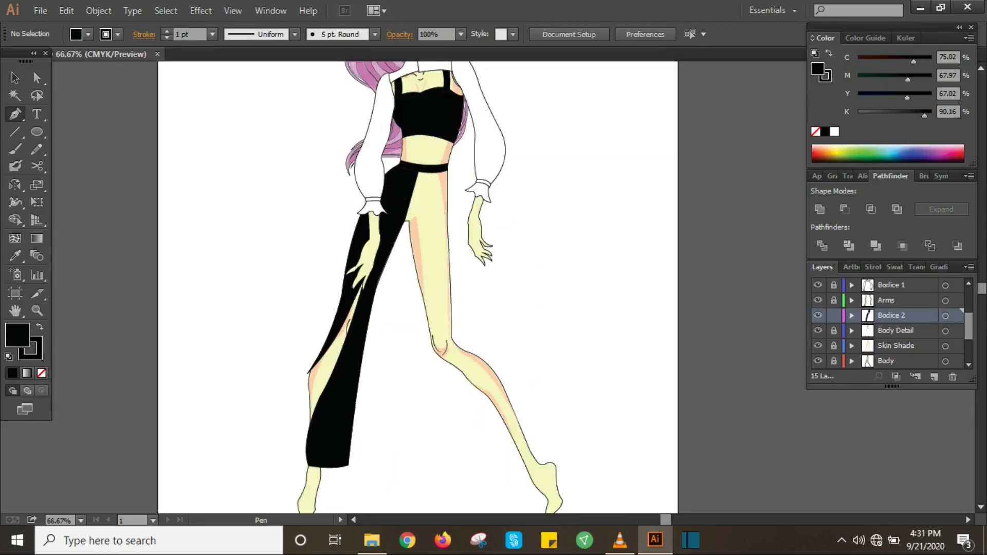
- Outline the inner side of the right leg from hip down toward the knee
left_click(405, 222)
left_click(419, 296)
left_click(430, 351)
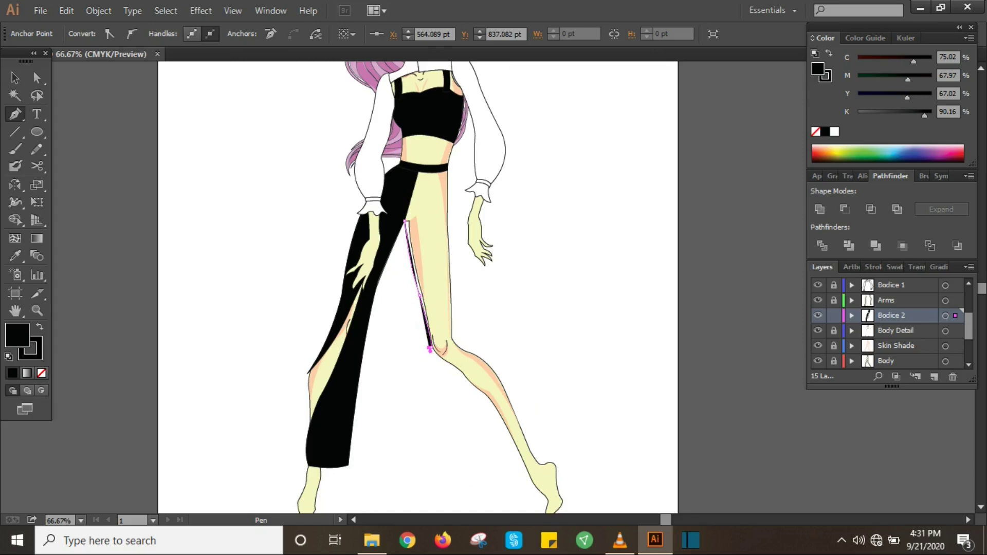
scroll(429, 351, "down", 1)
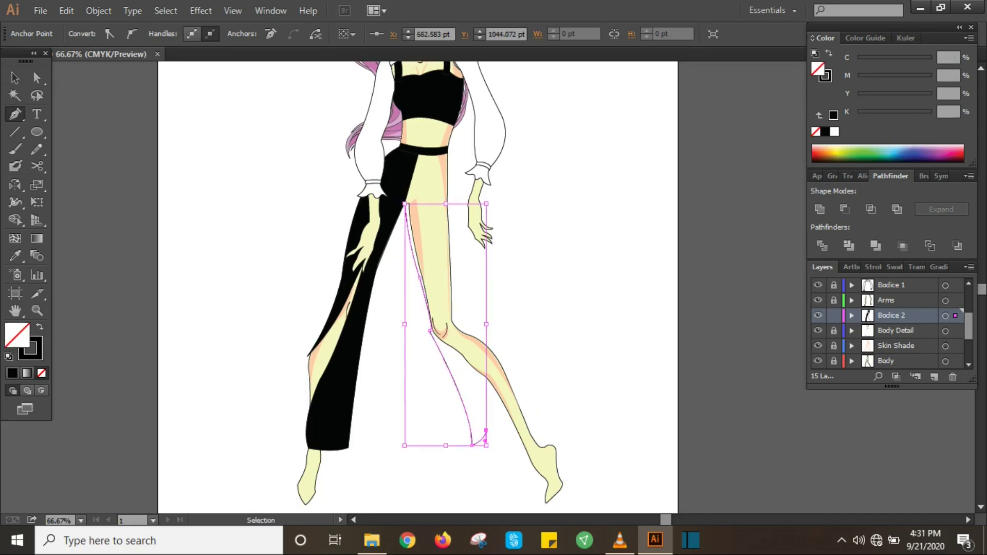
key("ctrl+z")
key("ctrl+plus")
scroll(403, 251, "down", 1)
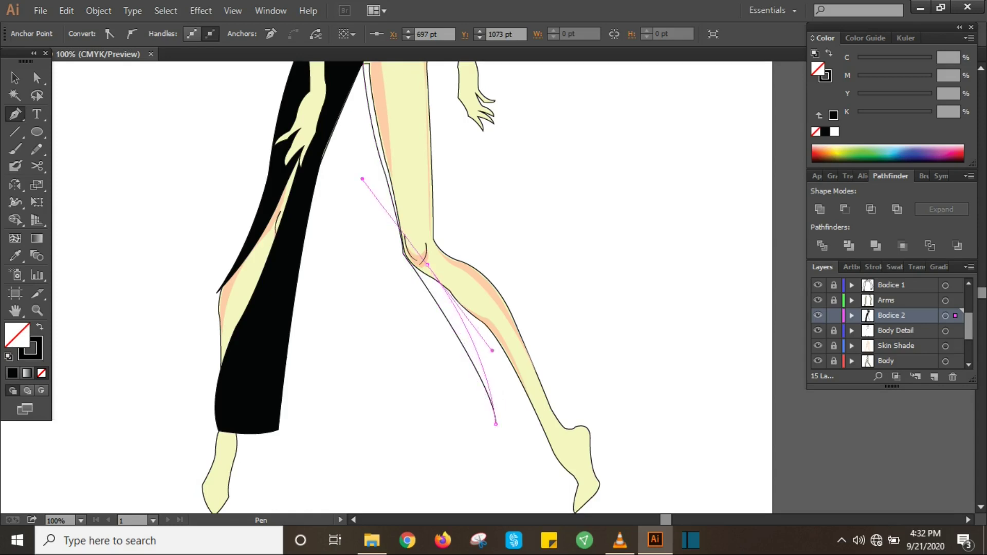
scroll(465, 290, "up", 1)
- Curve the inner trouser panel around the lower leg to the hem, close it and fill it black
left_click_drag(529, 408, 591, 308)
left_click(575, 416)
left_click_drag(448, 280, 548, 326)
scroll(548, 326, "up", 4)
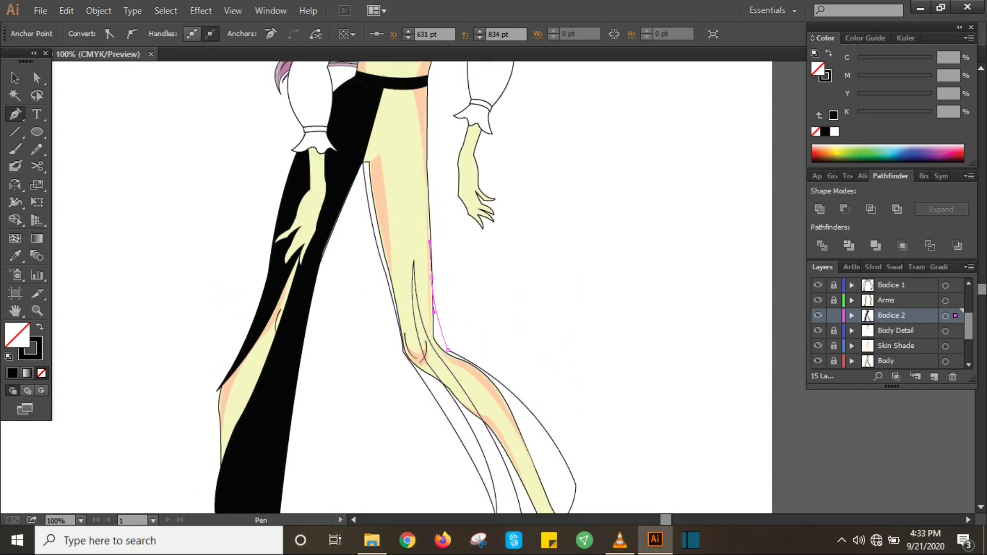
scroll(548, 326, "up", 4)
scroll(548, 327, "up", 2)
left_click_drag(427, 189, 414, 149)
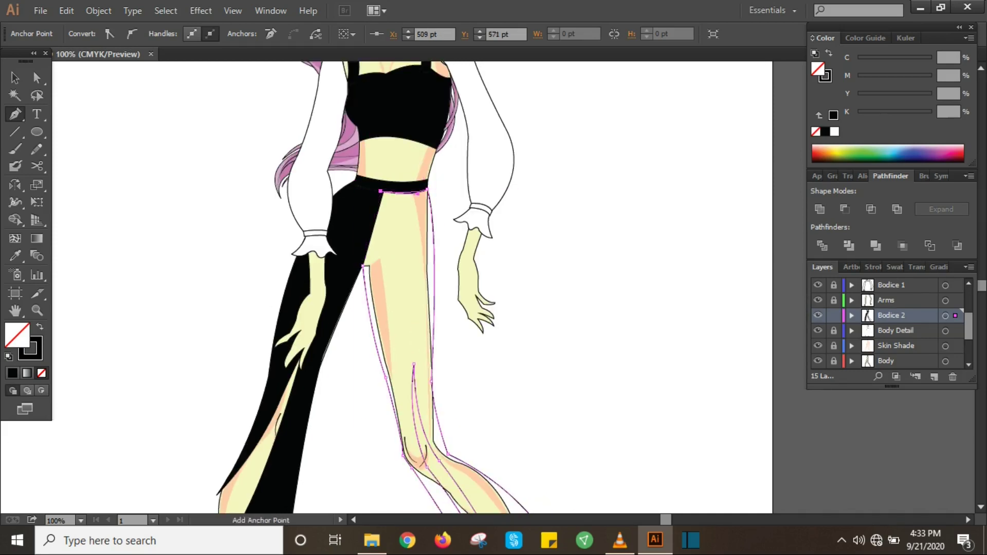
key("shift+x")
key("ctrl+minus")
- Move the Skin Shade layer above Body Detail in the Layers panel
scroll(430, 283, "up", 2)
scroll(431, 283, "down", 1)
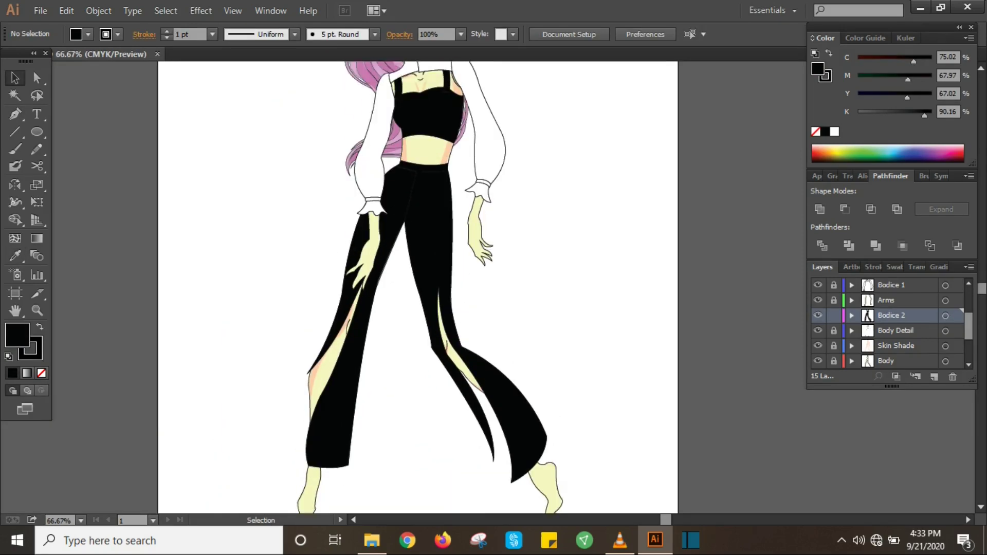
key("ctrl+plus")
key("ctrl+plus")
left_click_drag(895, 346, 895, 324)
- Undo the layer move, select the Skin Shade shapes and make the Arms layer editable
key("ctrl+z")
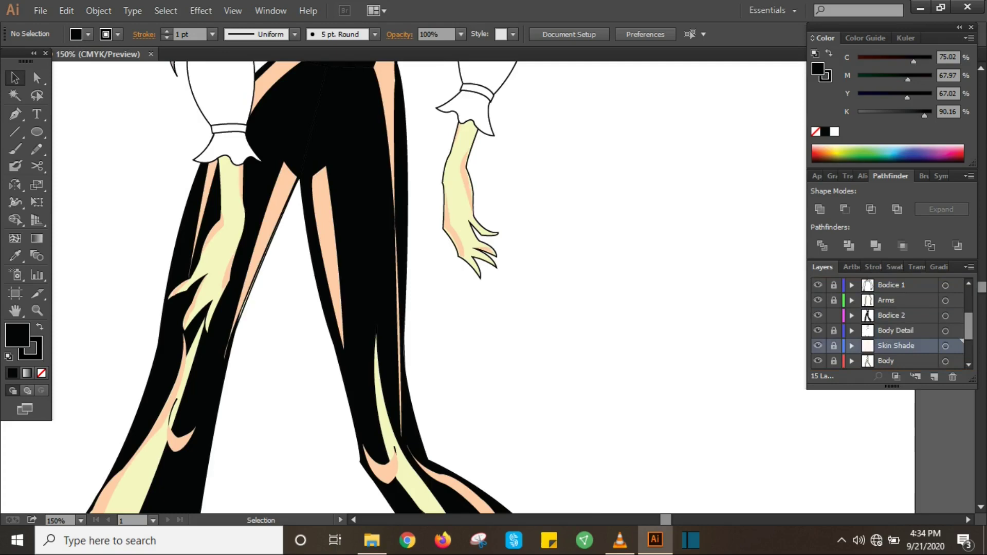
scroll(339, 288, "up", 5)
scroll(339, 288, "down", 10)
scroll(339, 288, "up", 15)
scroll(339, 288, "down", 5)
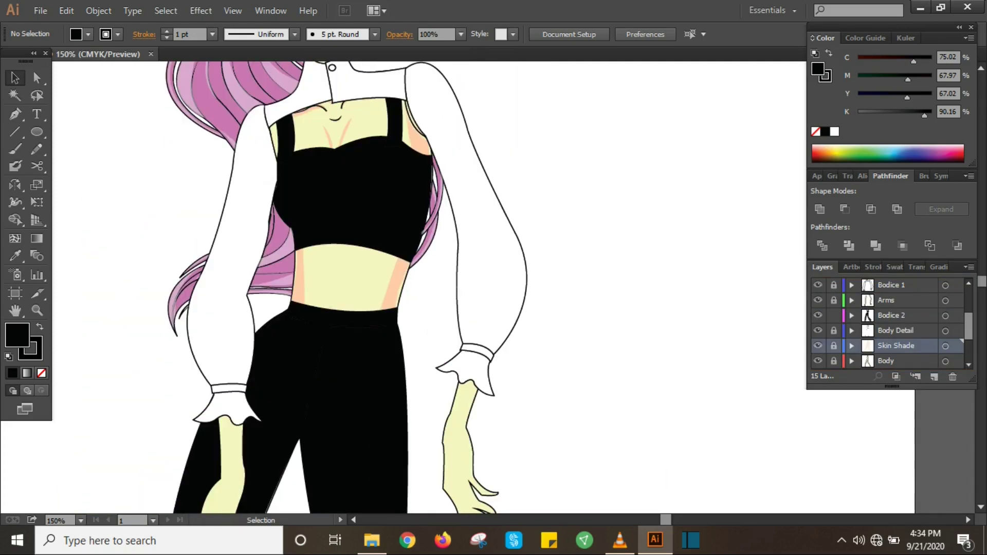
scroll(894, 324, "down", 2)
scroll(894, 324, "down", 2)
left_click(945, 285)
scroll(894, 324, "up", 3)
left_click(894, 301)
- Drag peach shading pieces from one arm across to the other arm
left_click(445, 288)
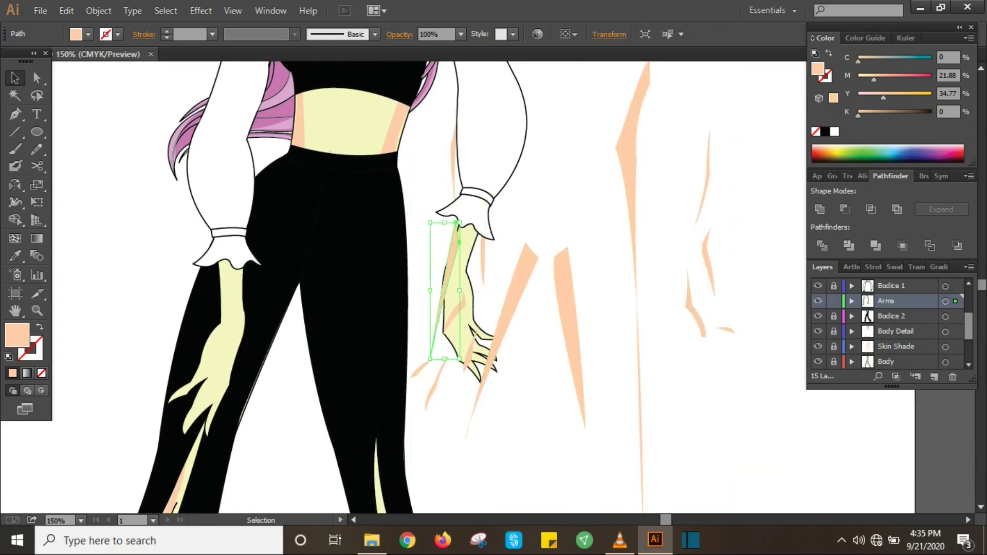
left_click_drag(439, 383, 197, 387)
scroll(339, 288, "down", 1)
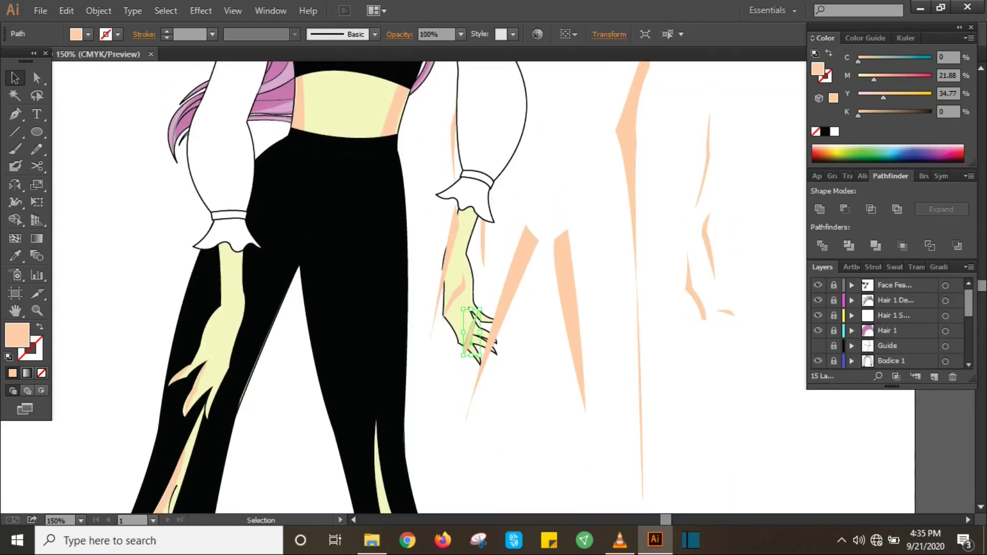
left_click_drag(242, 252, 454, 188)
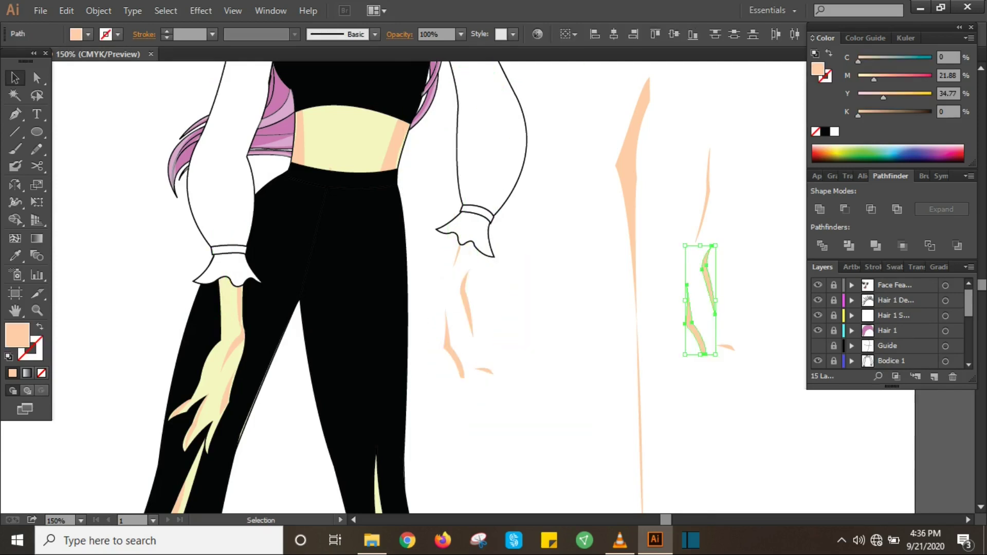
left_click_drag(532, 290, 587, 338)
key("ctrl+z")
key("ctrl+z")
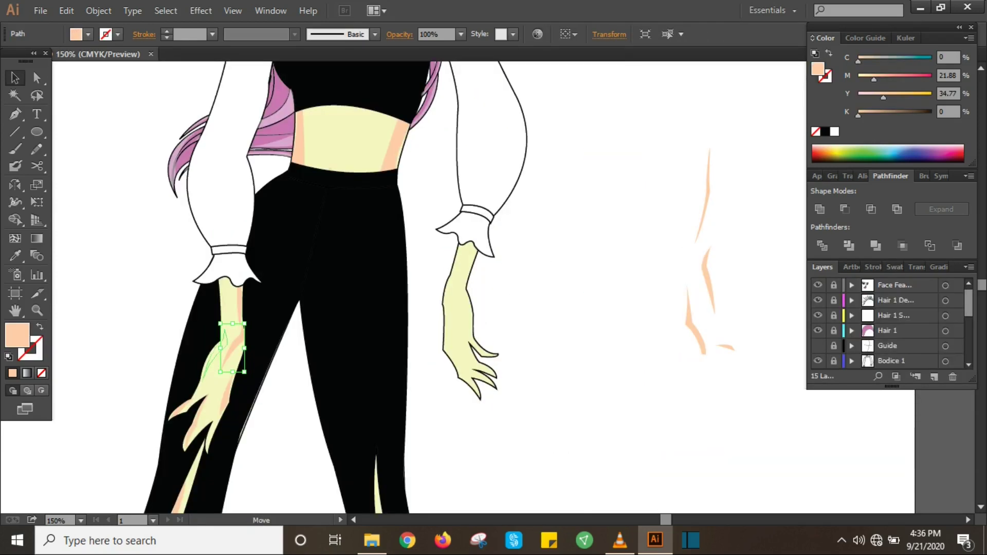
- Place the peach shading strips onto the right hand and along the forearm
left_click_drag(457, 344, 458, 349)
left_click_drag(708, 282, 463, 288)
left_click_drag(705, 195, 460, 228)
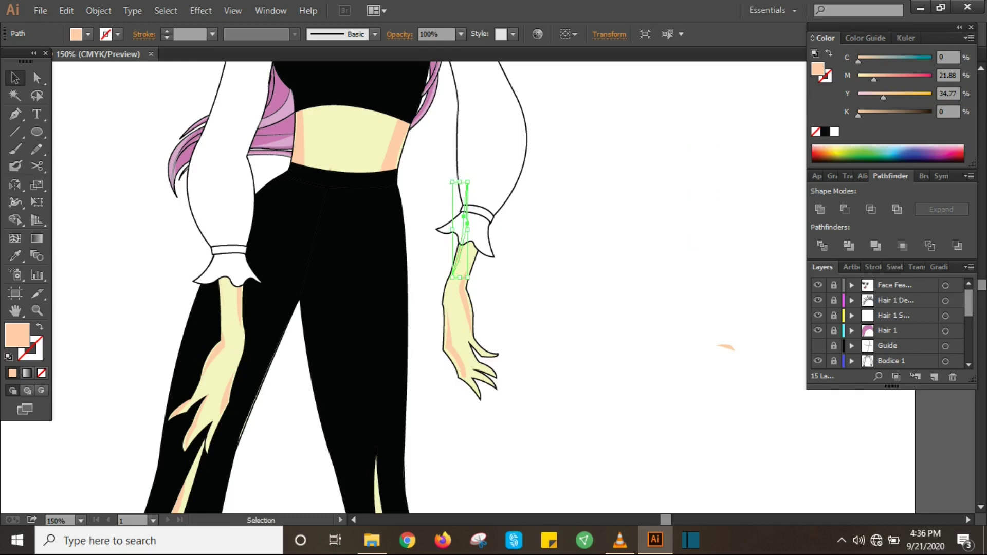
key("ctrl+shift+a")
key("ctrl+0")
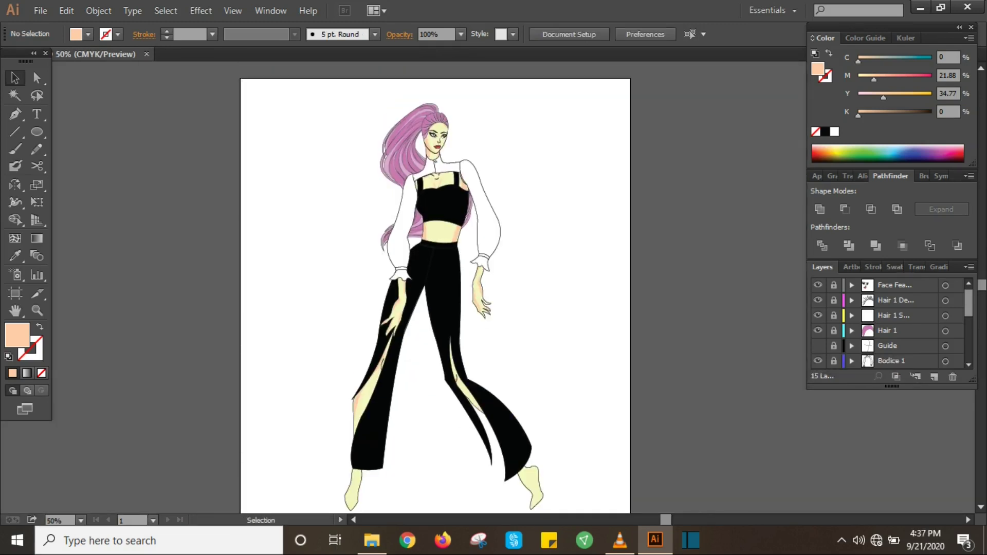
- Switch to the Hair Detail layer and bring up the Color Books swatch libraries
scroll(890, 324, "down", 3)
left_click(894, 346)
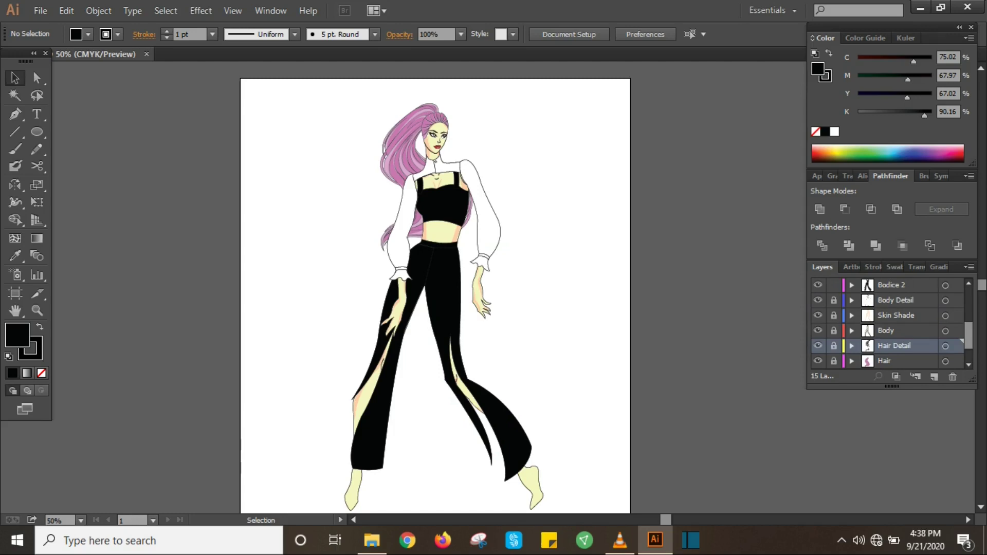
scroll(436, 286, "down", 1)
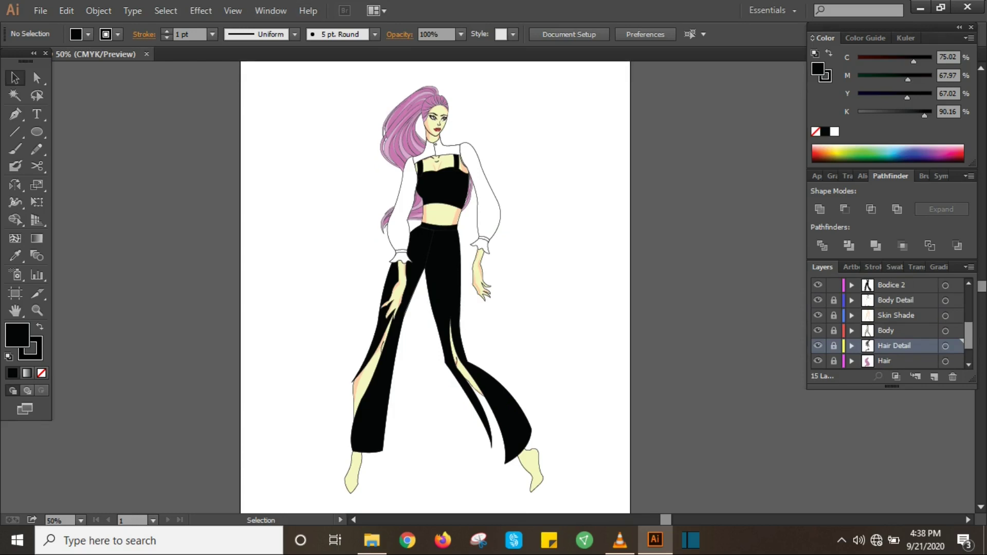
scroll(435, 286, "up", 1)
left_click(271, 11)
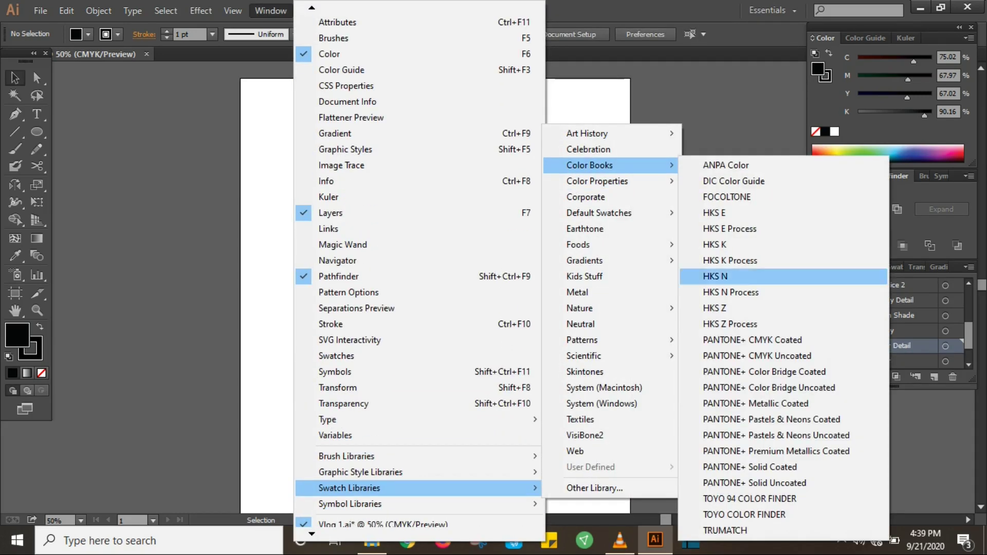
- Open and dock the DIC Color Guide library, then fill the left sleeve with salmon DIC 288s
left_click(719, 181)
left_click_drag(443, 238, 913, 267)
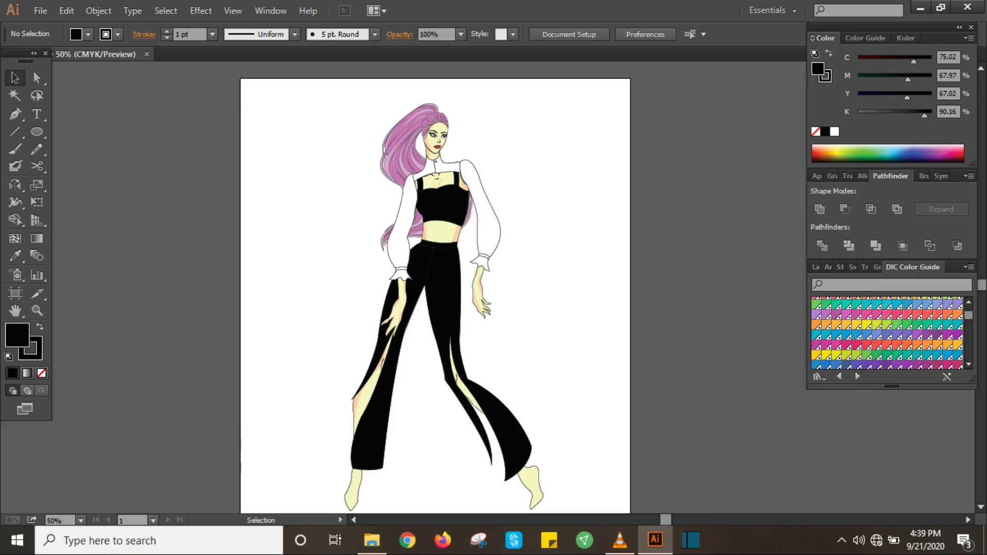
left_click_drag(835, 350, 404, 216)
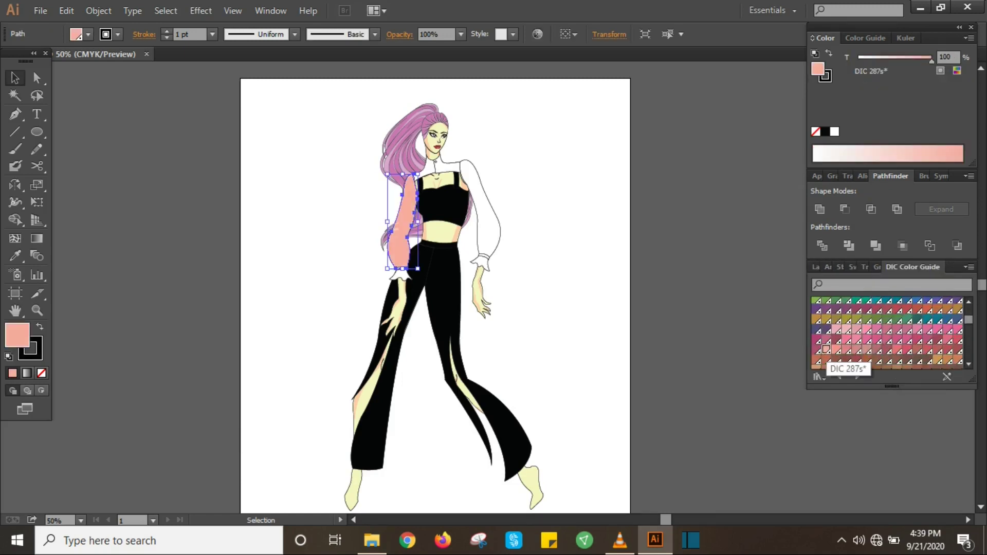
scroll(403, 216, "down", 5)
scroll(437, 257, "up", 3)
scroll(888, 332, "down", 2)
left_click_drag(848, 345, 399, 231)
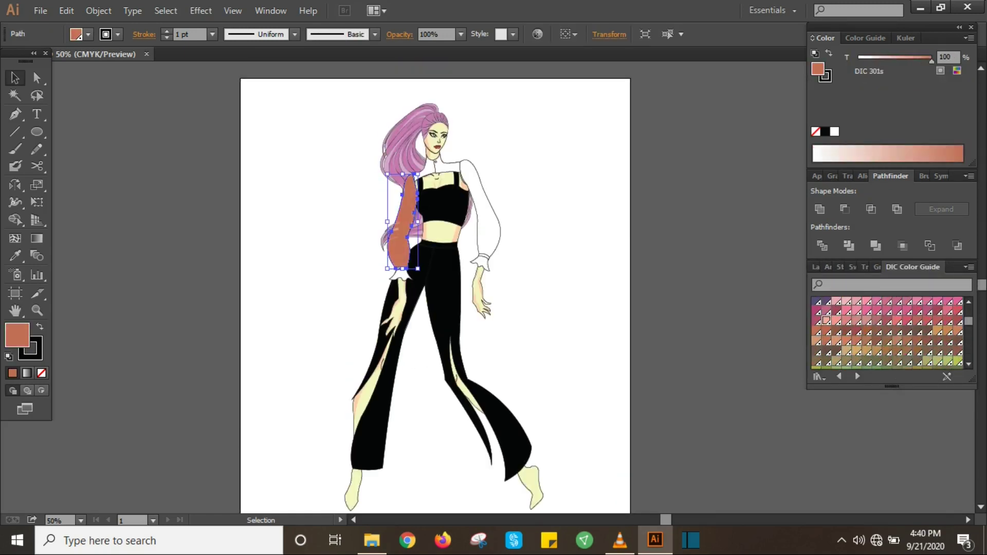
key("ctrl+z")
left_click_drag(826, 320, 399, 232)
scroll(437, 257, "up", 1)
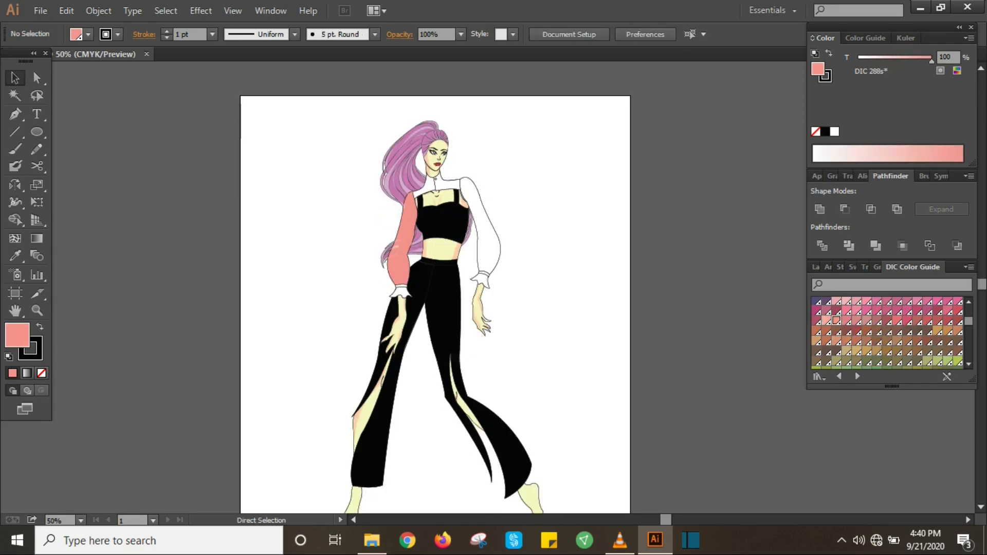
- Apply the same salmon pink to the collar and the other sleeve
key("ctrl+plus")
key("ctrl+plus")
key("ctrl+plus")
scroll(430, 257, "up", 2)
left_click(329, 154)
left_click(835, 321)
left_click_drag(836, 321, 462, 257)
scroll(436, 257, "down", 3)
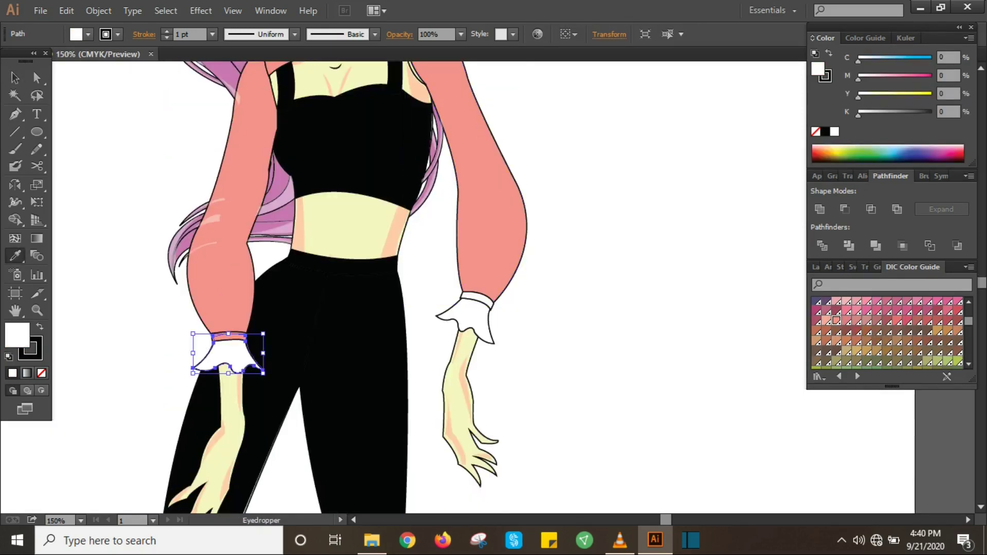
scroll(437, 257, "up", 3)
left_click(668, 257)
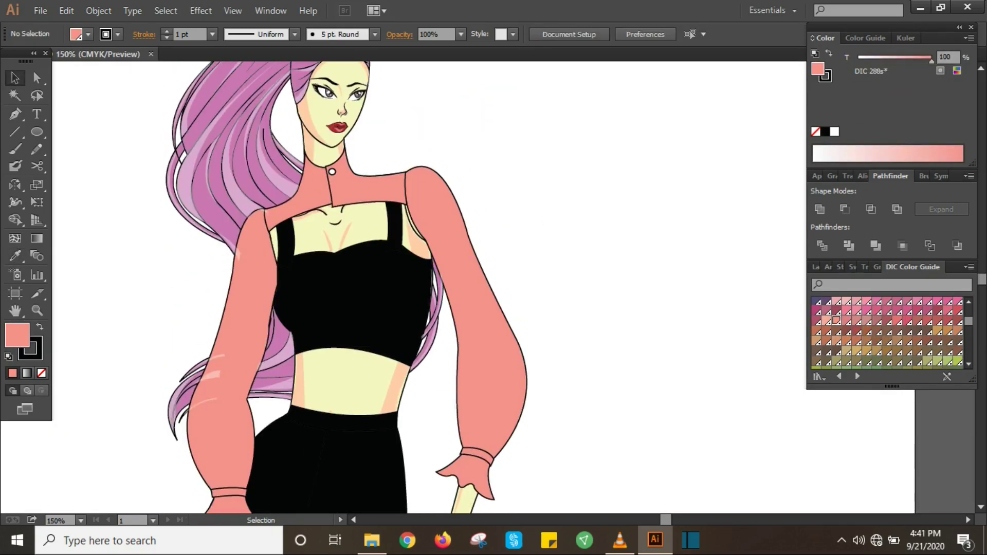
scroll(347, 288, "down", 3)
key("ctrl+minus")
key("ctrl+minus")
key("ctrl+minus")
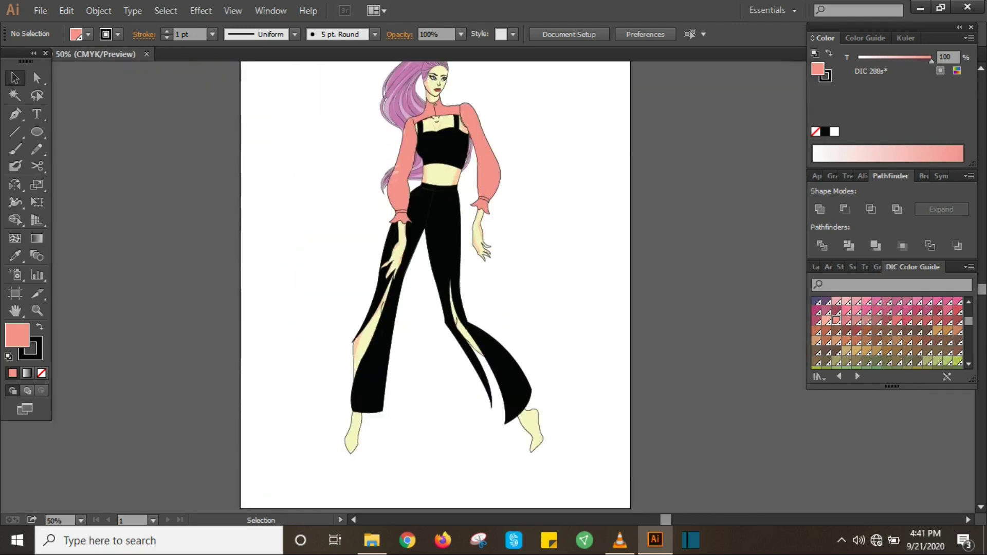
scroll(435, 285, "down", 2)
- Select the left trouser leg and inspect its bottom hem anchor point
key("ctrl+plus")
key("ctrl+plus")
key("ctrl+plus")
left_click(134, 257)
key("a")
left_click(174, 376)
key("ctrl+shift+a")
key("ctrl+minus")
key("ctrl+minus")
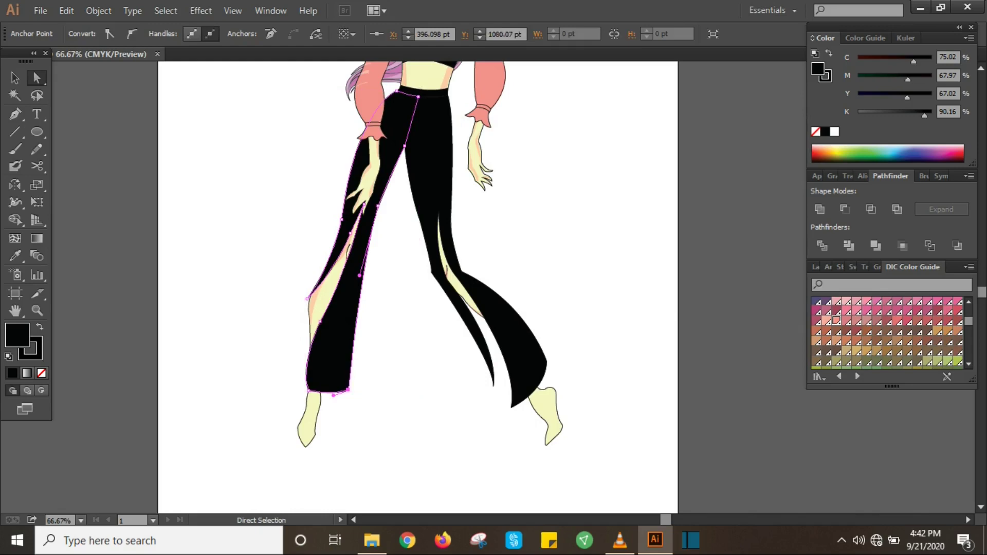
scroll(417, 288, "up", 3)
scroll(417, 288, "up", 2)
- Show the Layers panel and inspect a hair strand and a bodice neck point
key("F7")
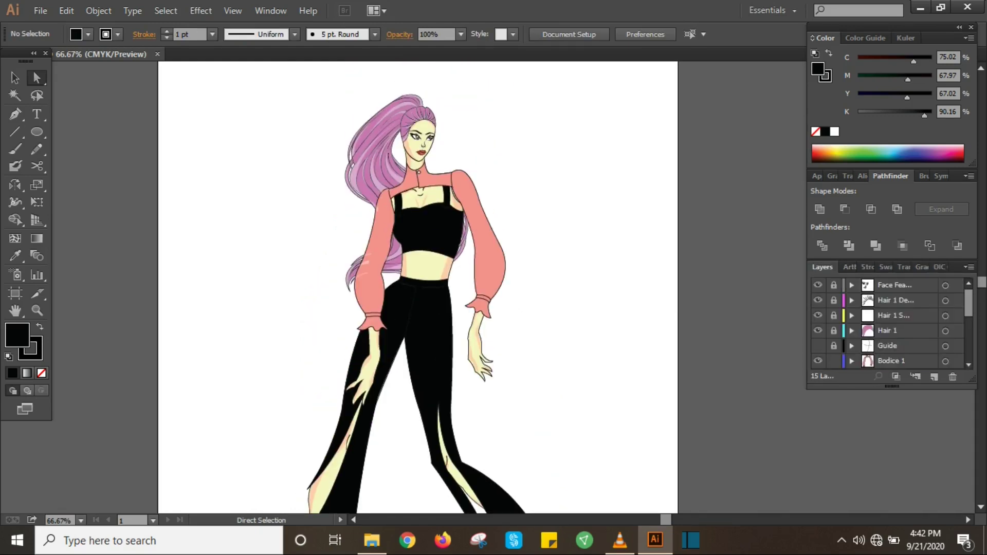
key("ctrl+plus")
key("ctrl+plus")
key("ctrl+plus")
left_click(329, 223)
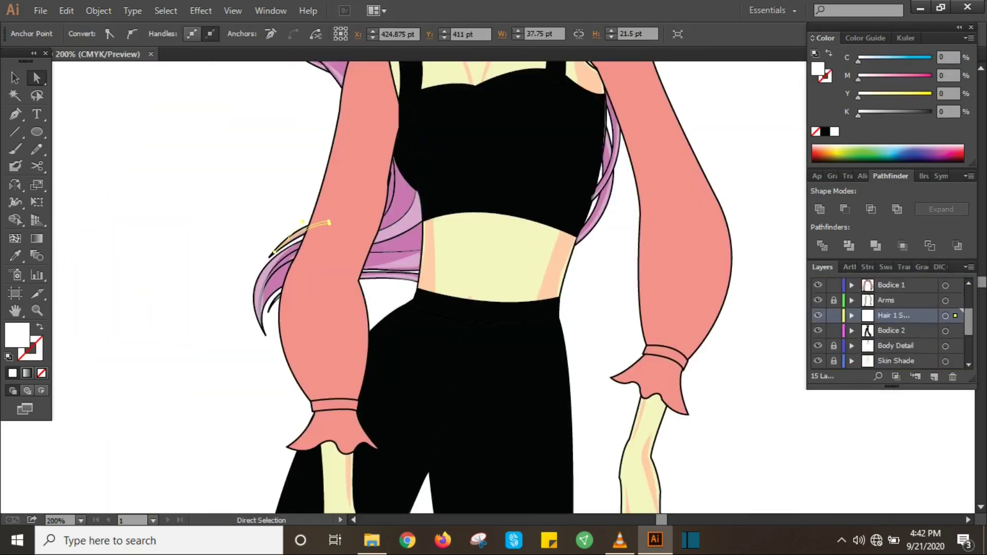
scroll(492, 288, "up", 4)
left_click(476, 183)
key("v")
key("ctrl+shift+a")
scroll(492, 288, "down", 4)
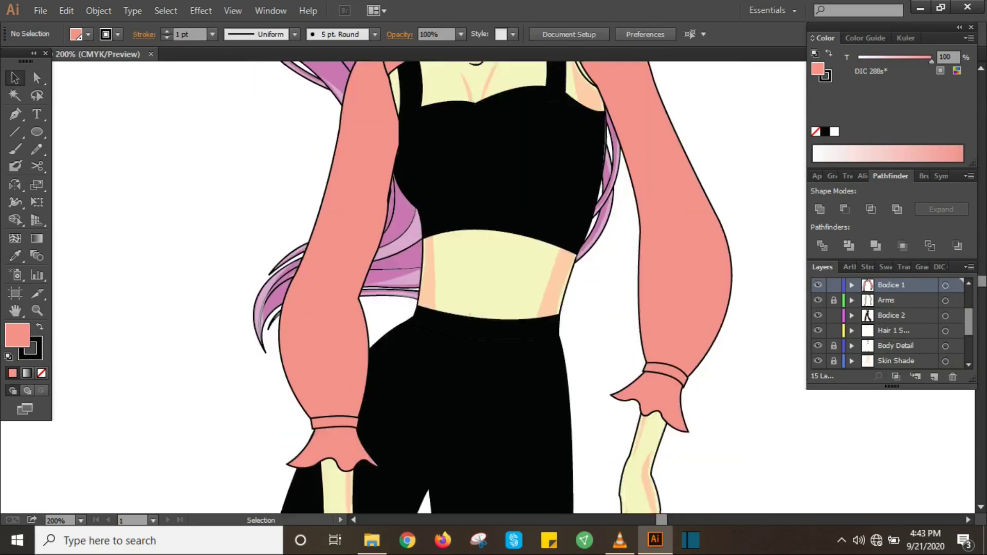
scroll(492, 288, "down", 5)
scroll(492, 288, "down", 3)
- Draw a closed black flare on the left trouser hem with the Pen tool
key("a")
key("ctrl+0")
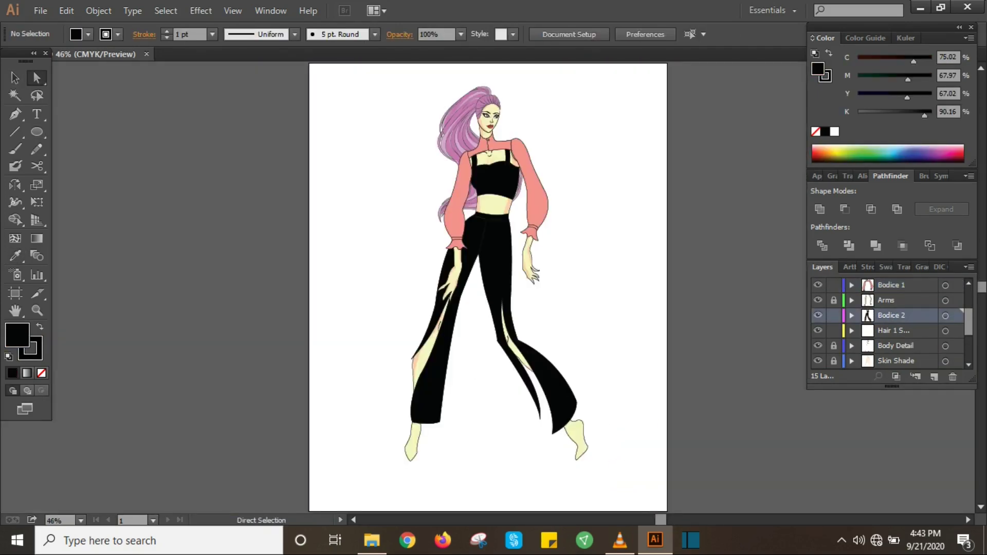
scroll(889, 324, "down", 1)
key("ctrl+1")
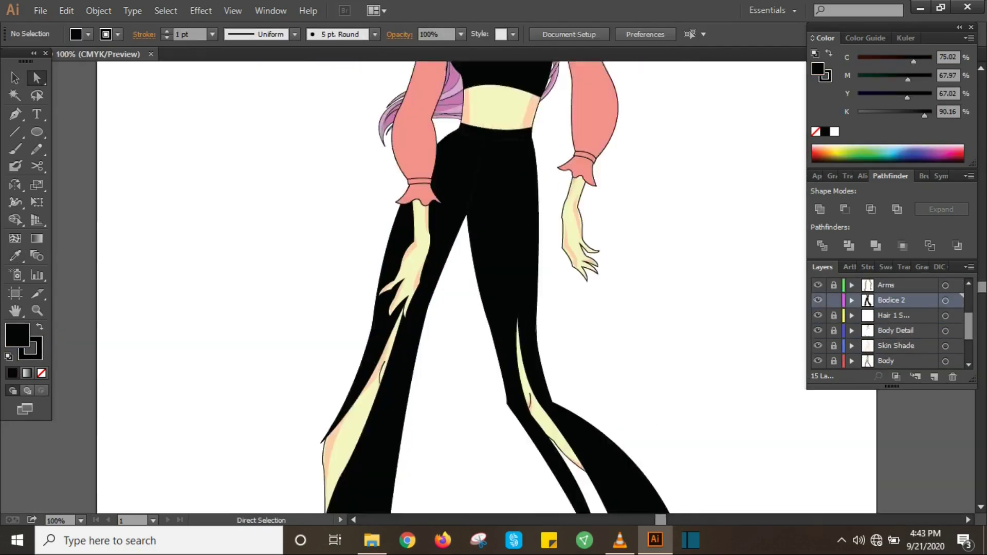
key("p")
left_click(321, 287)
left_click_drag(273, 408, 280, 425)
key("v")
key("ctrl+minus")
key("ctrl+shift+a")
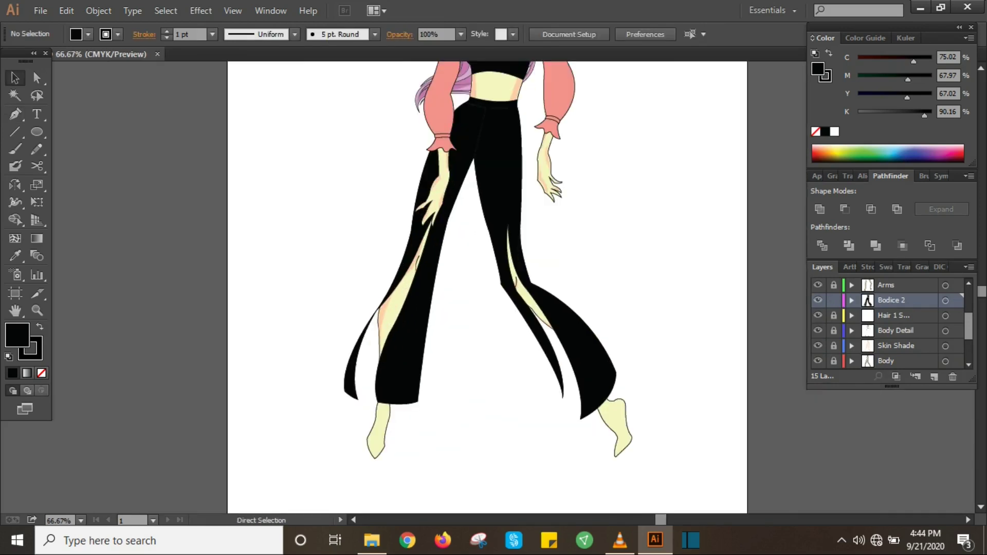
- Select all to check the trouser path outlines, then clear the selection
key("a")
key("ctrl+a")
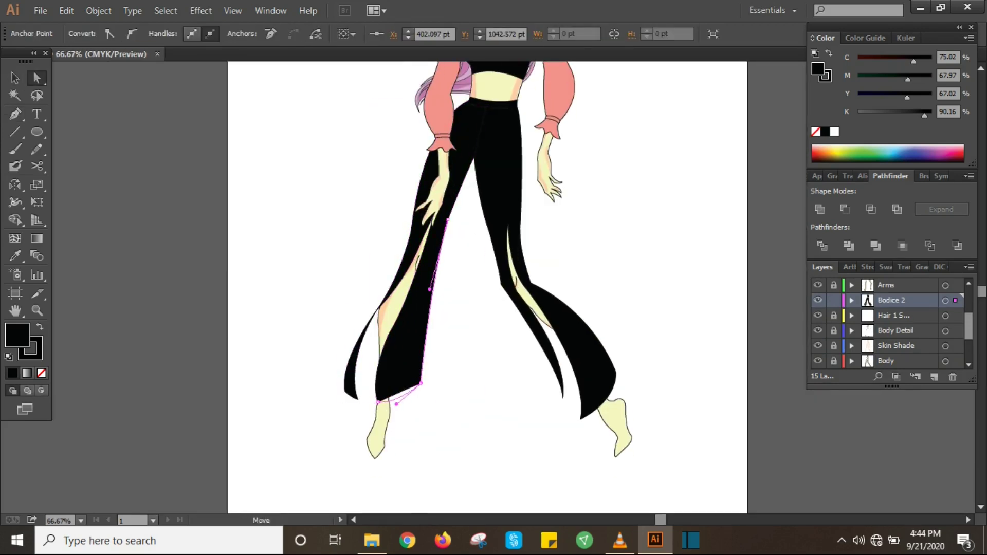
key("ctrl+shift+a")
scroll(487, 286, "up", 2)
scroll(487, 286, "down", 2)
key("ctrl+a")
key("ctrl+shift+a")
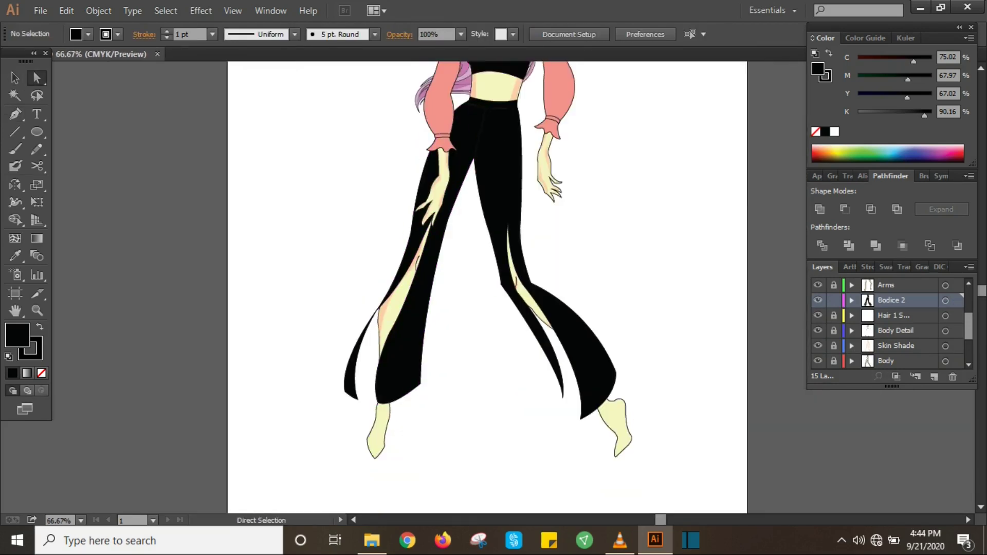
scroll(491, 286, "up", 3)
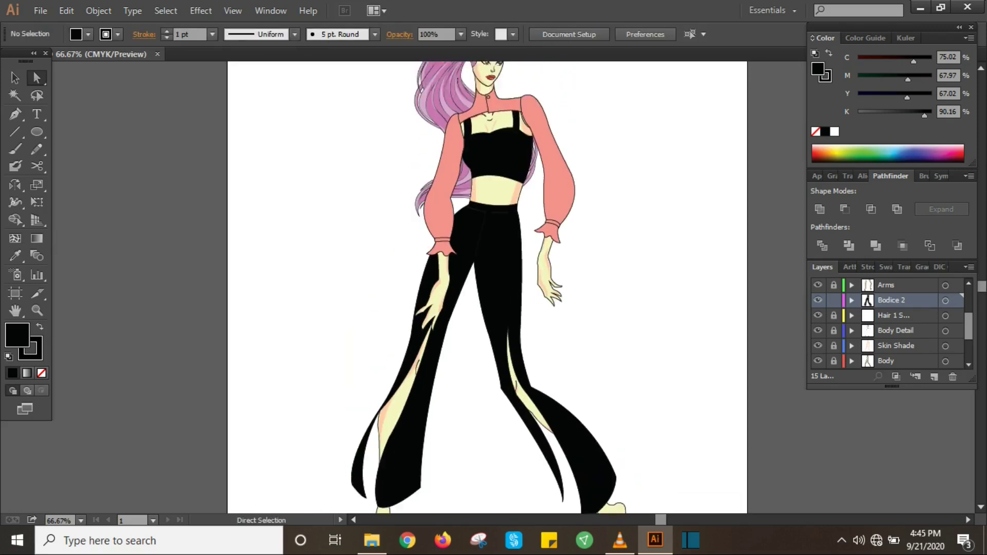
- Create a new layer named X
key("ctrl+alt+l")
type("X")
key("Return")
scroll(487, 285, "down", 2)
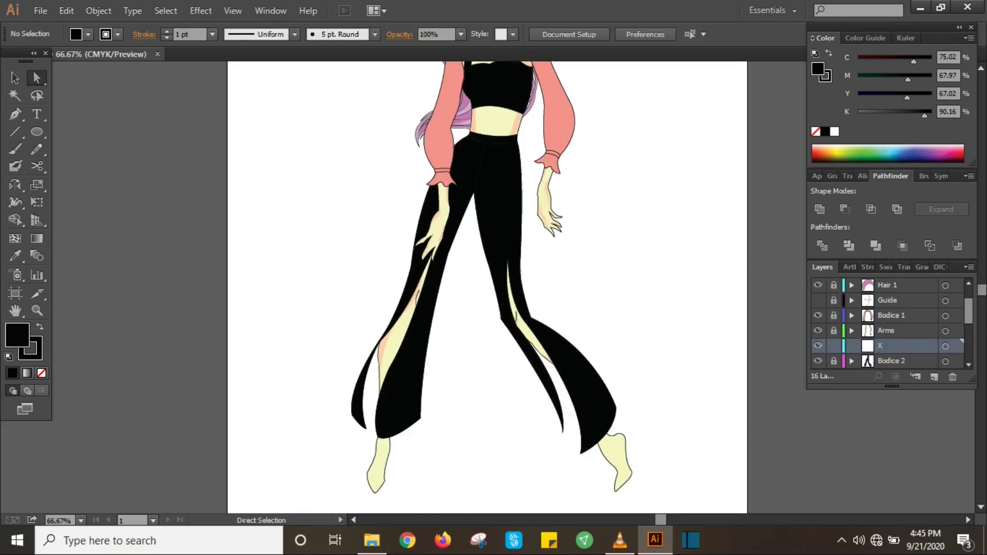
- Draw the first pink-filled strap curving across the left trouser hem
key("ctrl+equal")
key("ctrl+equal")
left_click(15, 114)
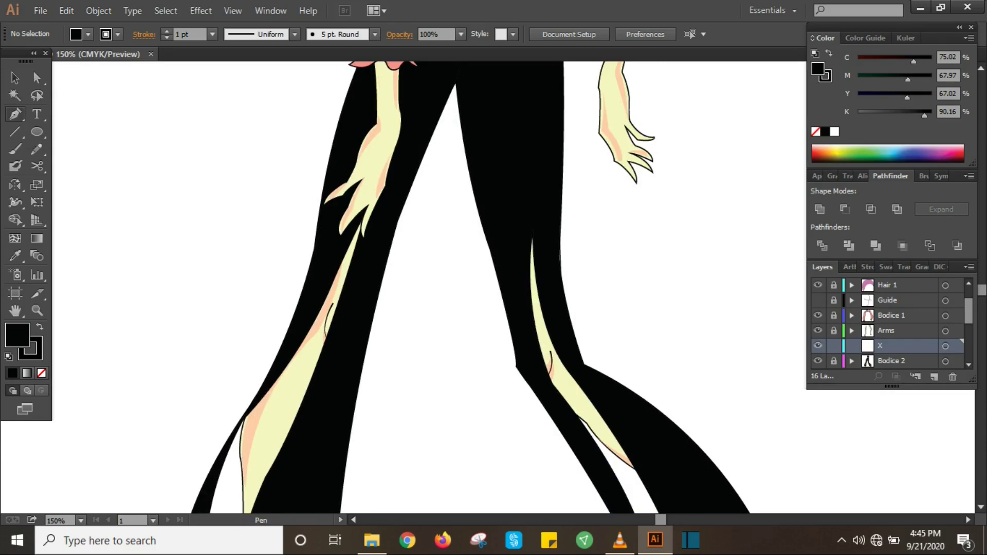
key("ctrl+minus")
key("ctrl+minus")
left_click(319, 407)
scroll(164, 404, "up", 2)
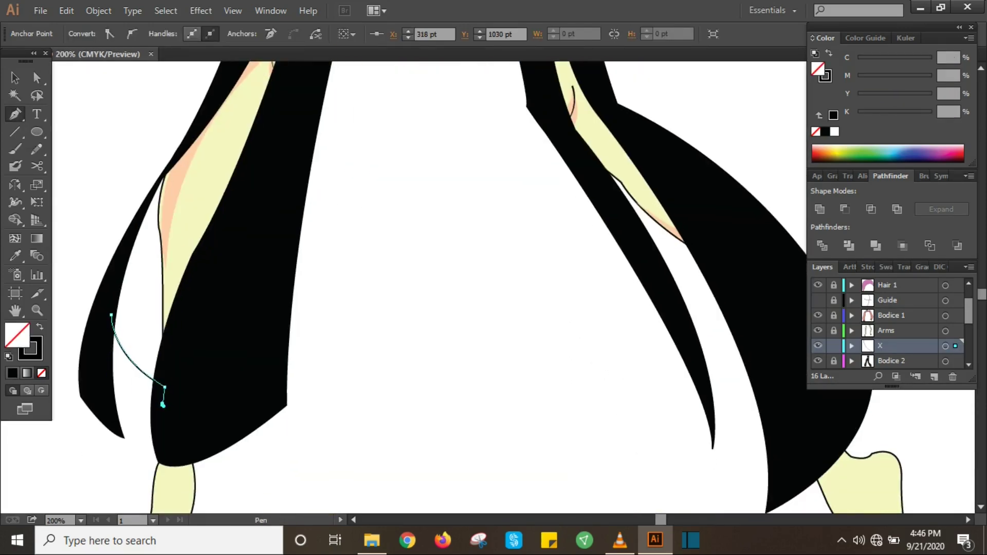
key("ctrl+minus")
key("ctrl+minus")
key("a")
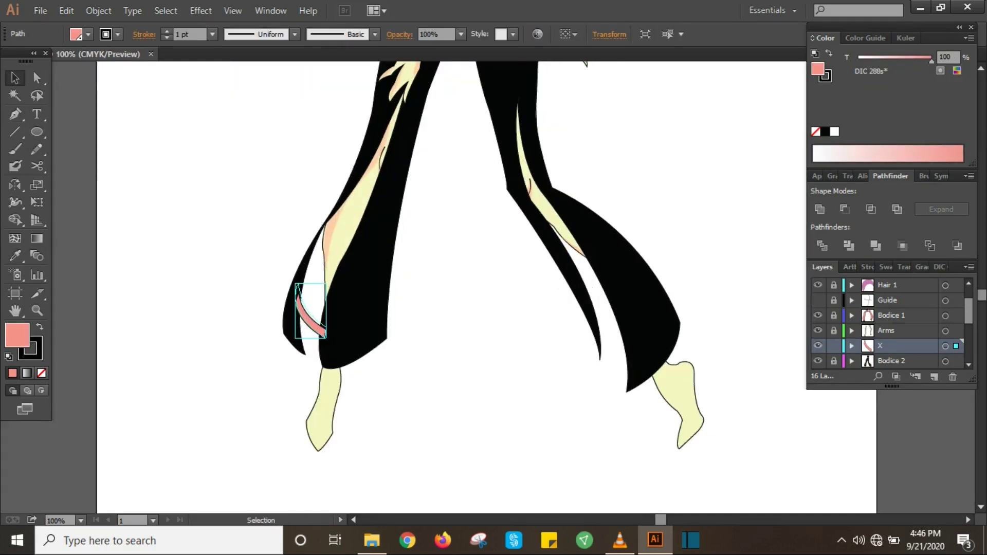
key("ctrl+shift+a")
key("ctrl+equal")
left_click_drag(290, 365, 319, 354)
- Add crossing straps forming the first X, plus another strap above it along the slit
left_click(328, 332)
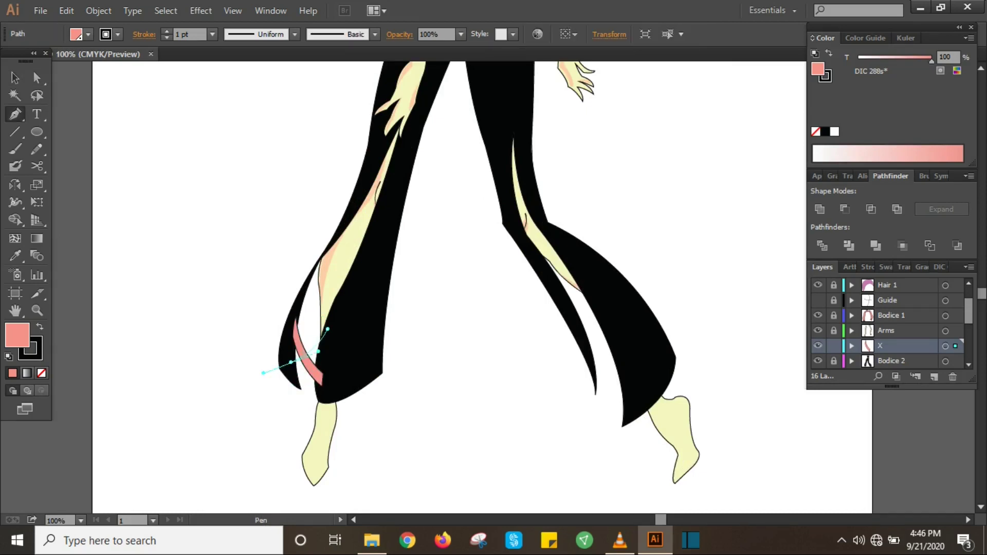
key("ctrl+equal")
key("ctrl+shift+a")
key("ctrl+minus")
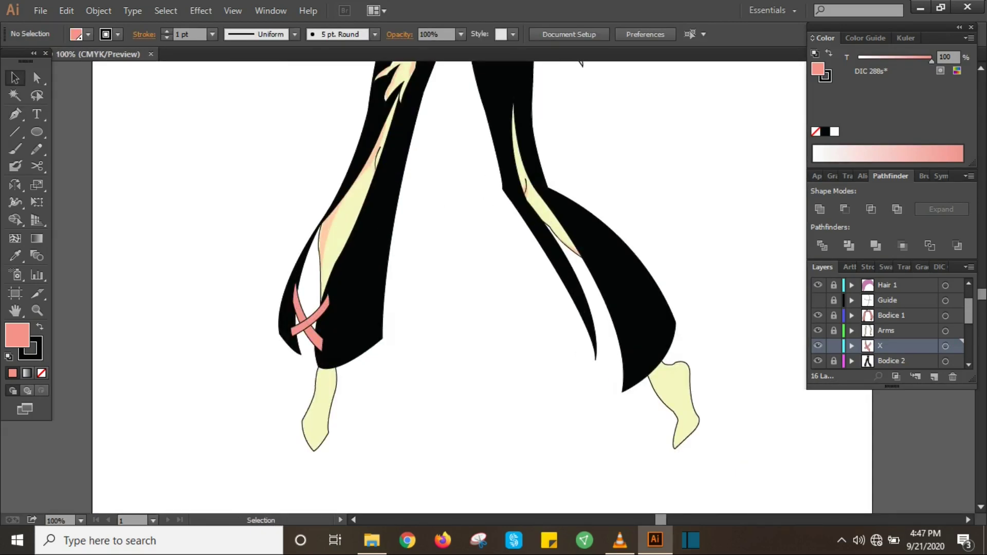
left_click(307, 263)
mouse_move(329, 321)
left_mouse_down()
mouse_move(347, 334)
mouse_move(347, 297)
left_mouse_up()
scroll(319, 309, "up", 1)
key("ctrl+shift+a")
left_click(294, 319)
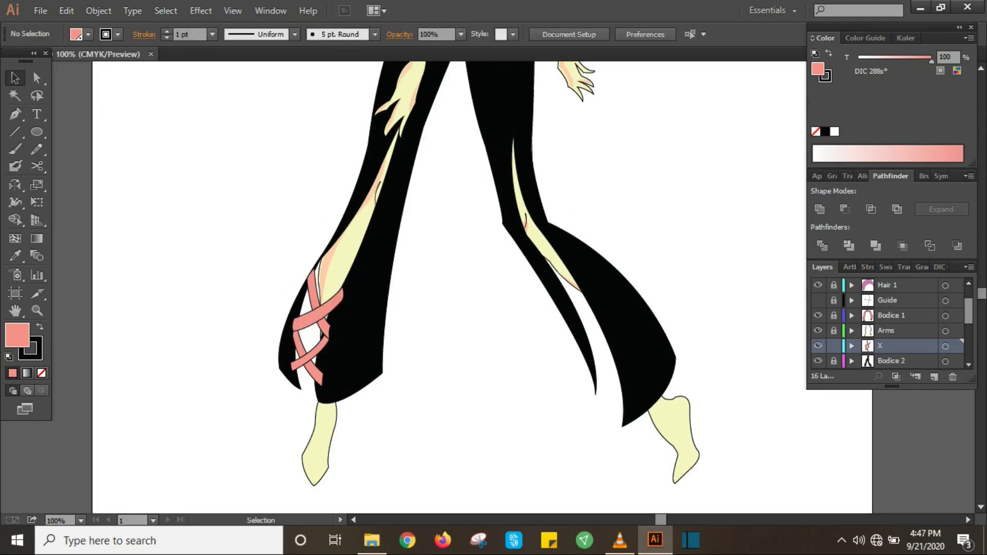
key("ctrl+equal")
key("ctrl+equal")
- Adjust a lacing ribbon's anchors with Direct Selection and check the lacing at full view
key("a")
left_click(314, 330)
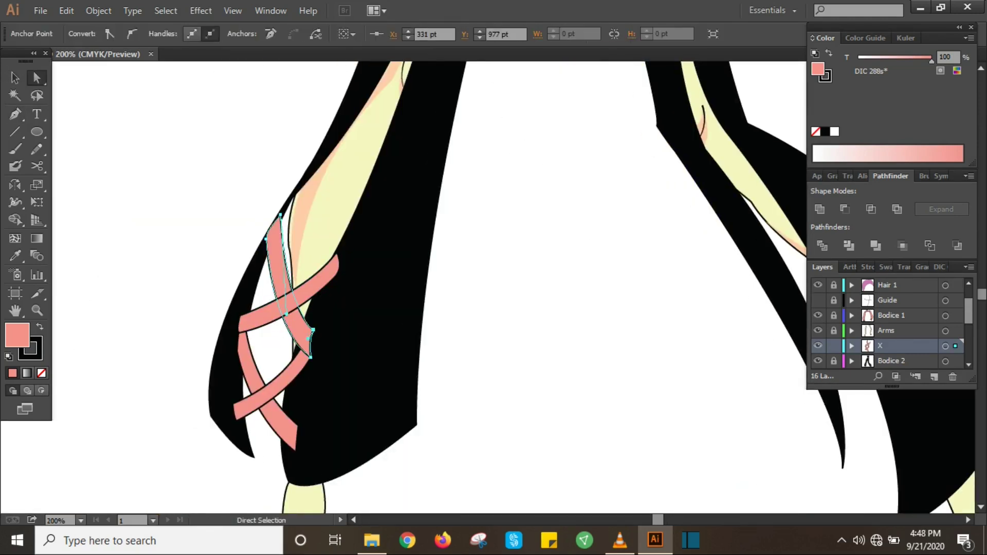
key("ctrl+shift+a")
key("ctrl+minus")
key("ctrl+shift+a")
key("ctrl+minus")
key("ctrl+minus")
key("ctrl+minus")
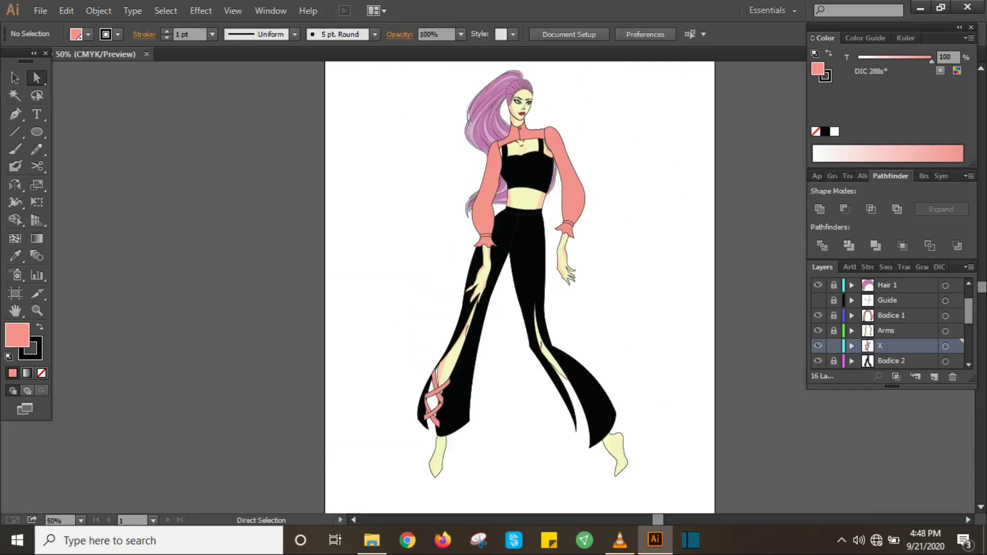
key("ctrl+equal")
key("ctrl+equal")
key("ctrl+equal")
- Add a vertical pink strap higher up the slit and tweak its anchors
key("p")
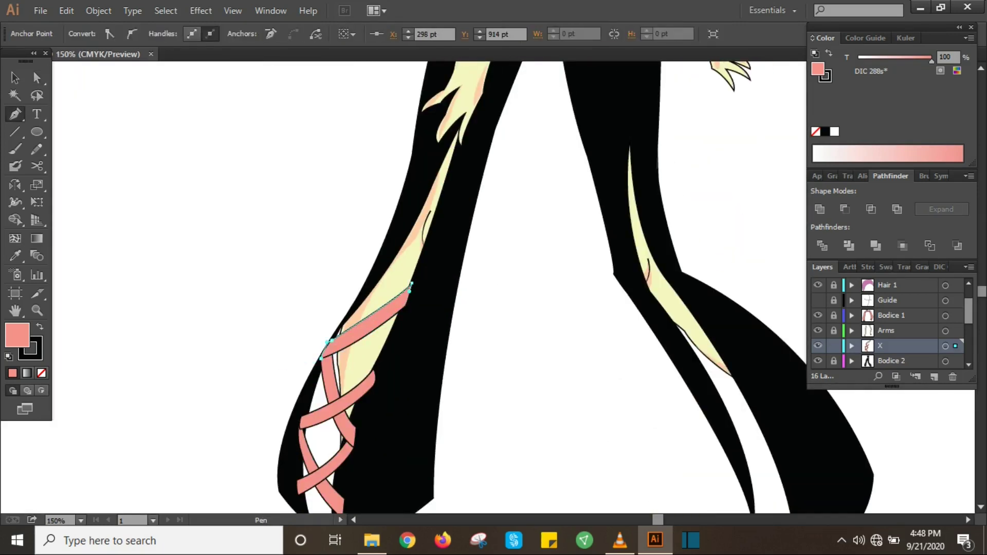
scroll(385, 288, "down", 1)
left_click(366, 309, "ctrl")
key("ctrl+shift+a")
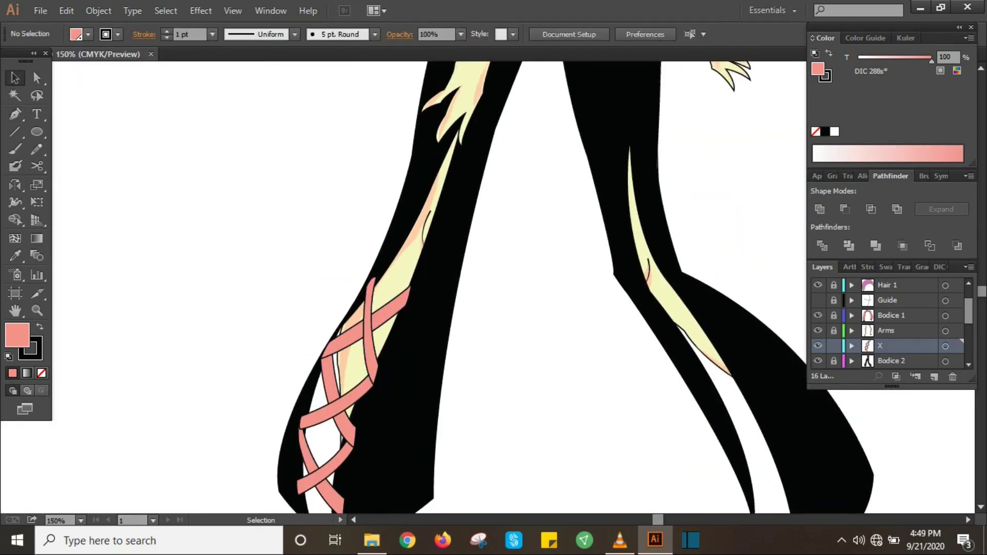
key("ctrl+equal")
key("ctrl+equal")
key("a")
left_click(261, 481)
key("ctrl+shift+a")
key("ctrl+minus")
key("ctrl+minus")
key("ctrl+minus")
key("ctrl+minus")
- Select and adjust the diagonal straps, then review the whole figure
key("ctrl+equal")
key("ctrl+equal")
key("ctrl+equal")
left_click(366, 332)
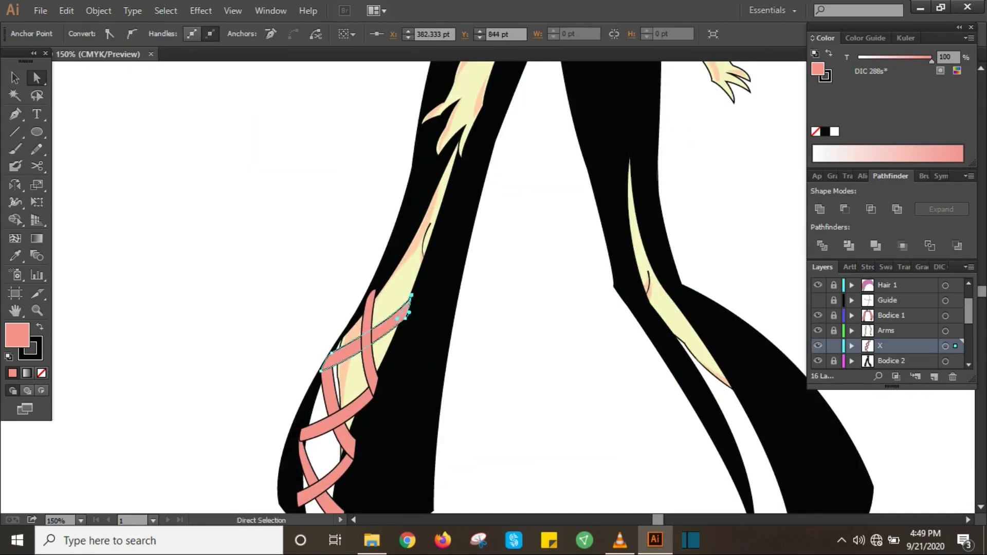
key("ctrl+shift+a")
left_click(309, 380)
key("ctrl+shift+a")
key("ctrl+minus")
key("ctrl+minus")
key("ctrl+minus")
scroll(519, 288, "up", 2)
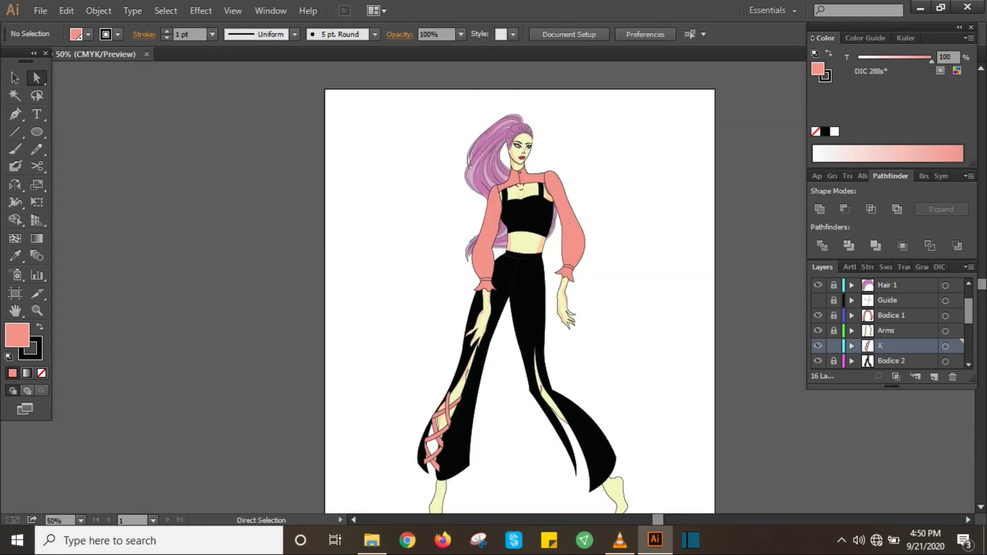
scroll(520, 300, "up", 1)
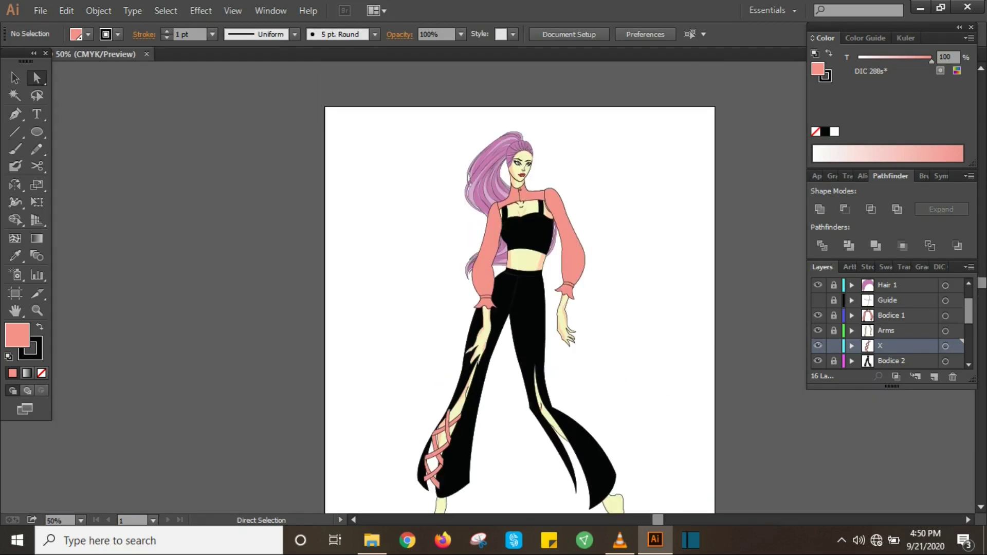
scroll(520, 308, "up", 1)
key("ctrl+plus")
key("ctrl+plus")
- Target layer X and close another upper strap into a pink-filled shape
key("v")
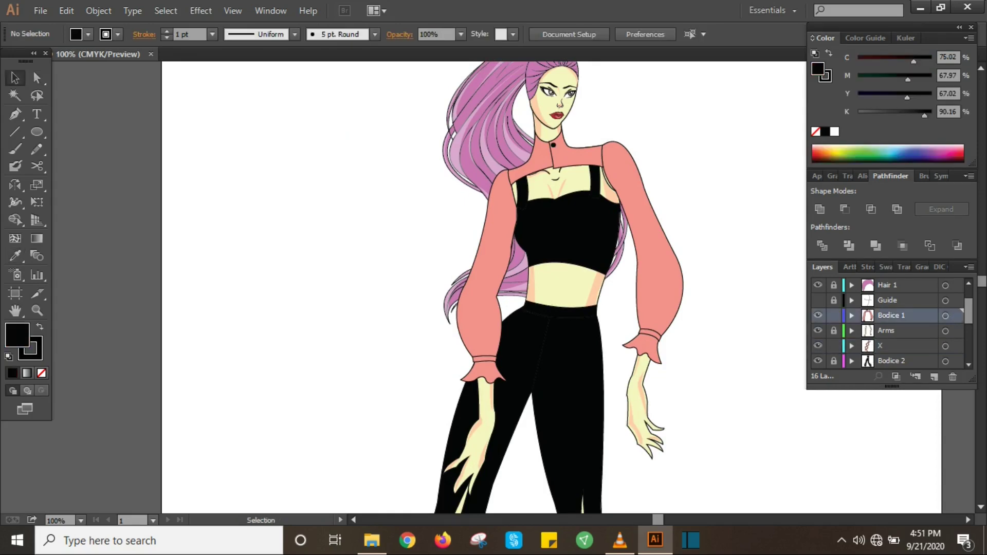
scroll(535, 287, "down", 5)
scroll(535, 288, "down", 3)
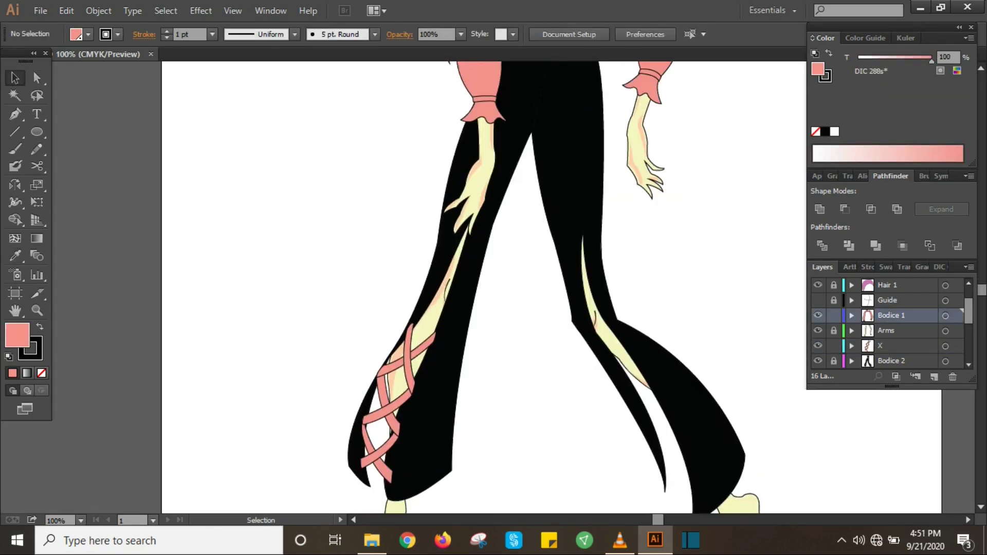
left_click(411, 293)
key("p")
key("ctrl+plus")
scroll(412, 293, "down", 3)
left_click(335, 309)
key("ctrl+shift+a")
- Draw a strap running up the slit that curves back down
left_click(379, 328)
left_click(379, 200)
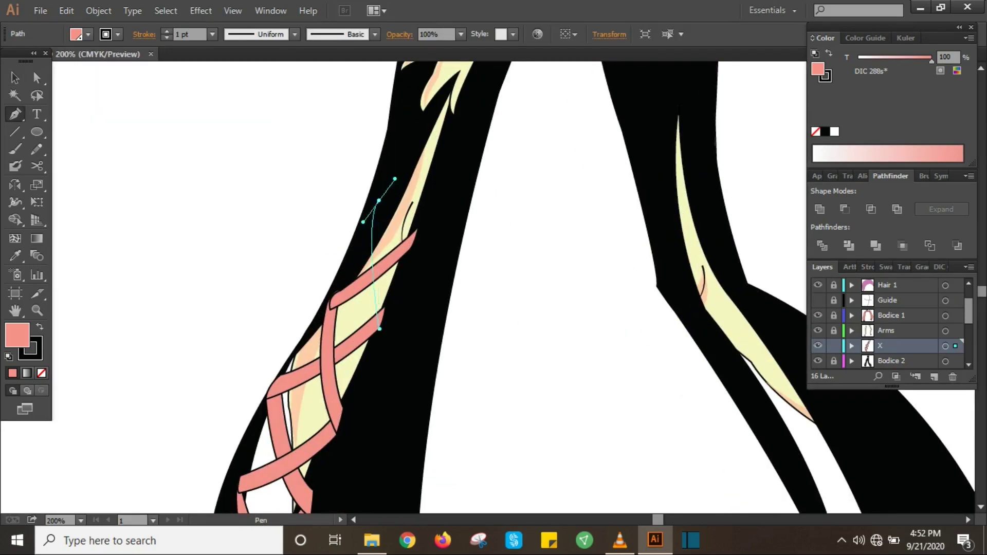
left_click(369, 248)
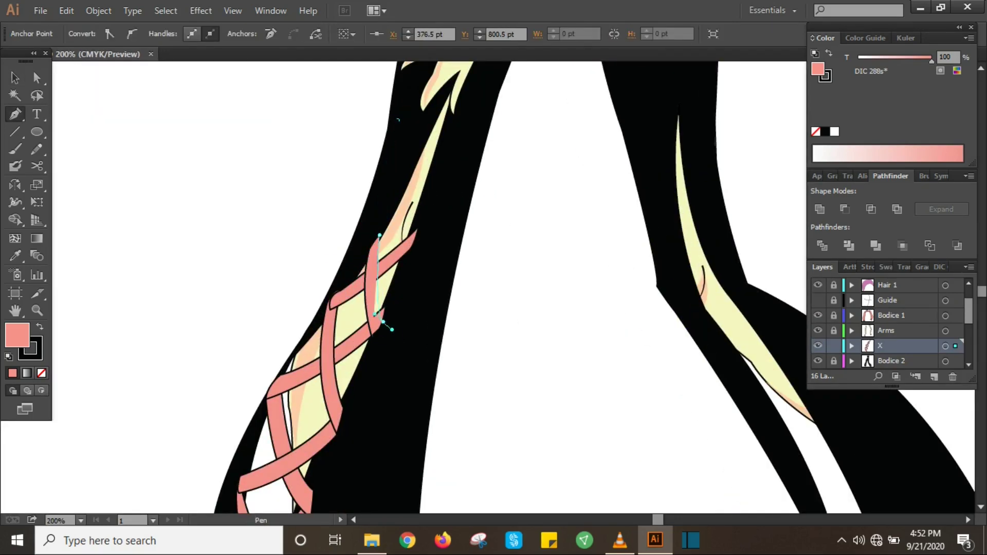
key("v")
scroll(411, 287, "up", 3)
scroll(411, 288, "down", 3)
key("ctrl+shift+a")
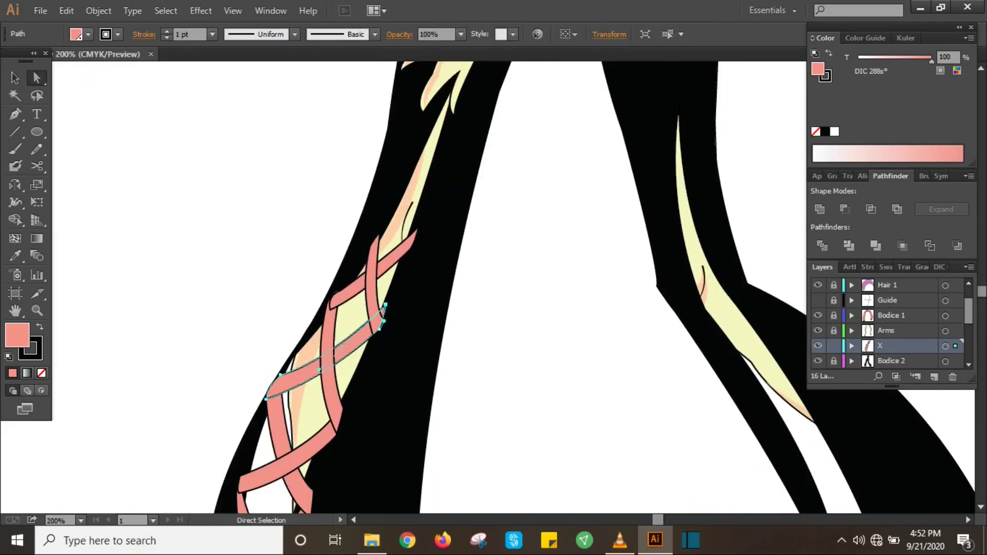
scroll(411, 288, "up", 2)
- Close a crossing strap that curves up across the slit
key("p")
left_click(378, 305)
left_click_drag(422, 270, 433, 262)
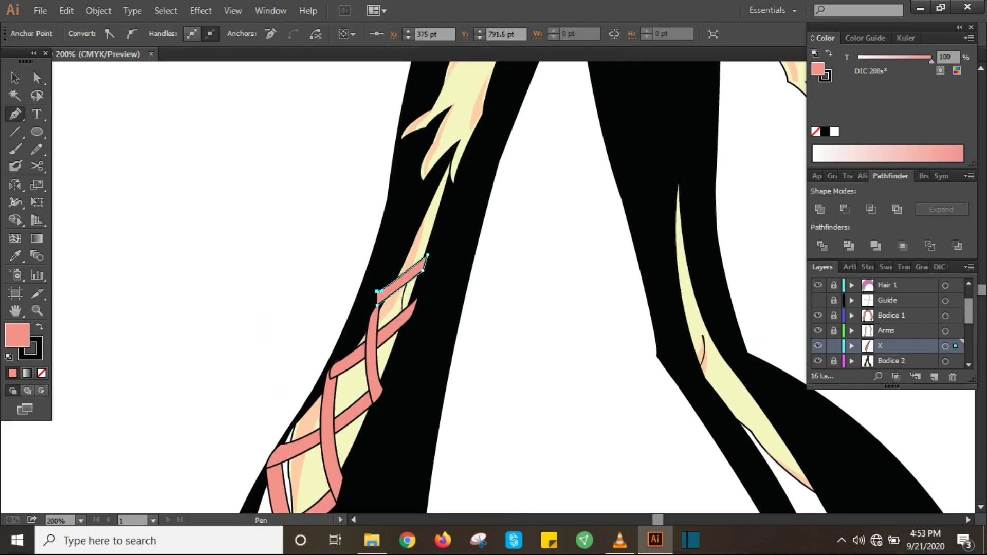
left_click(378, 306)
scroll(411, 288, "down", 2)
scroll(412, 288, "up", 3)
- Draw a strap segment higher on the leg toward the thigh
left_click(406, 260)
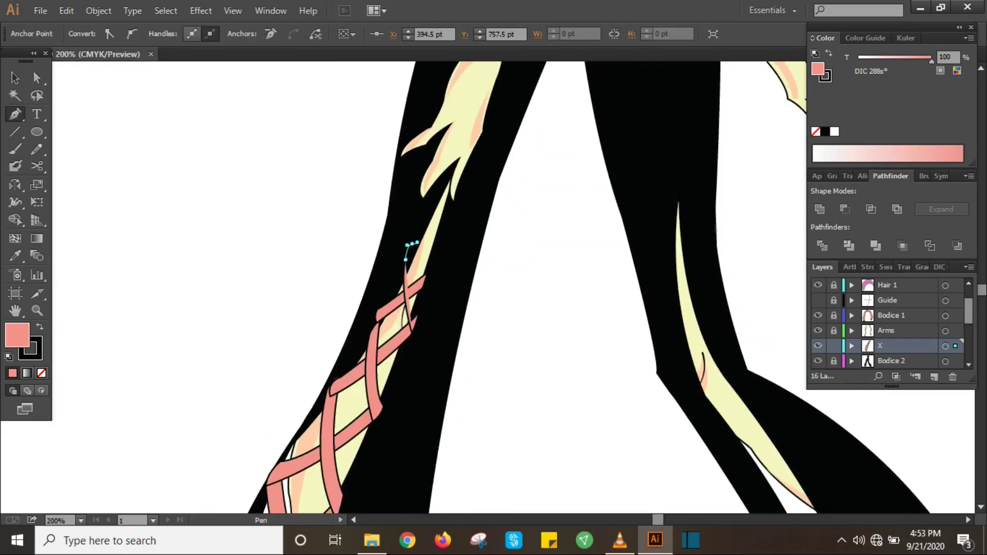
key("v")
scroll(411, 288, "up", 2)
key("p")
left_click(410, 282)
left_click(447, 251)
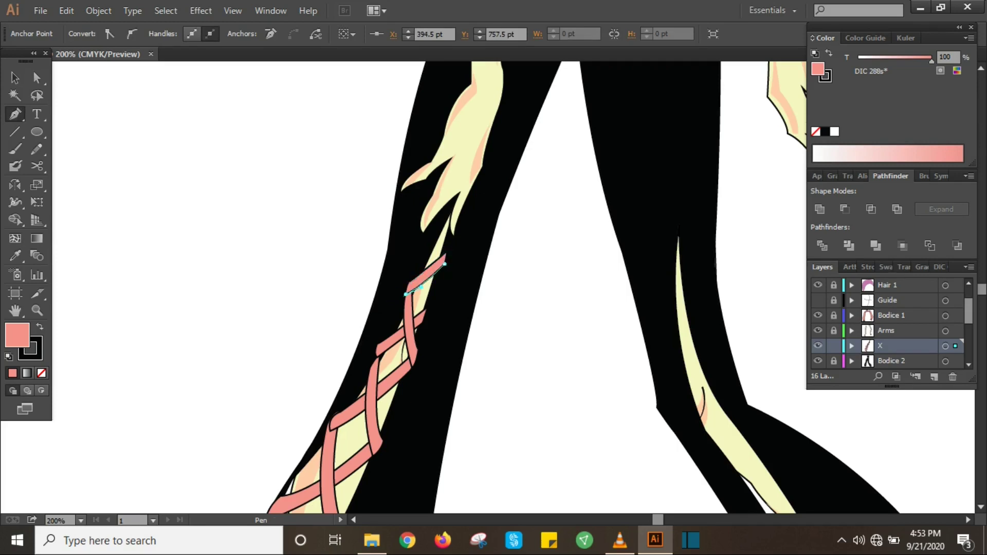
- Draw the topmost strap up the slit and view the whole figure
key("p")
left_click(426, 309)
left_click_drag(428, 239, 435, 231)
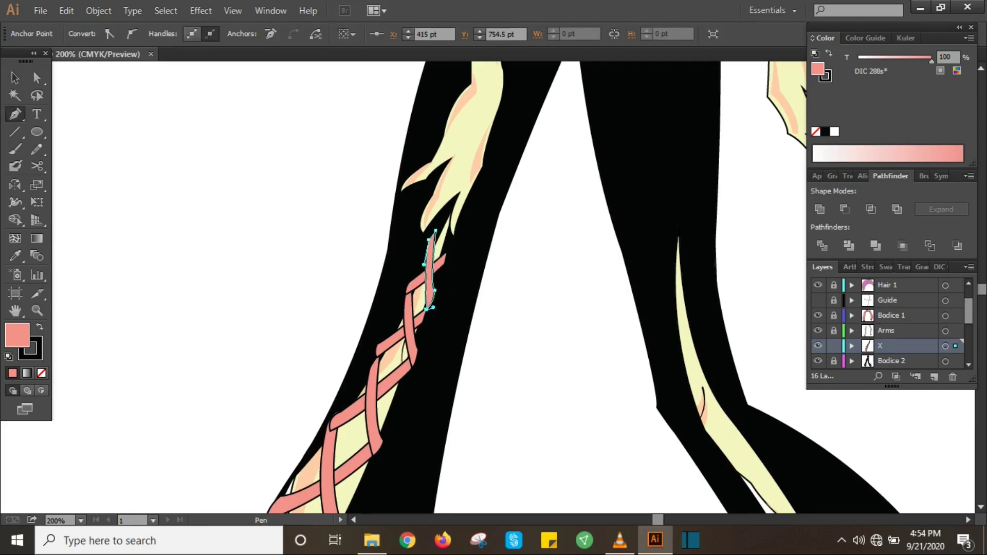
key("v")
key("ctrl+shift+a")
key("ctrl+0")
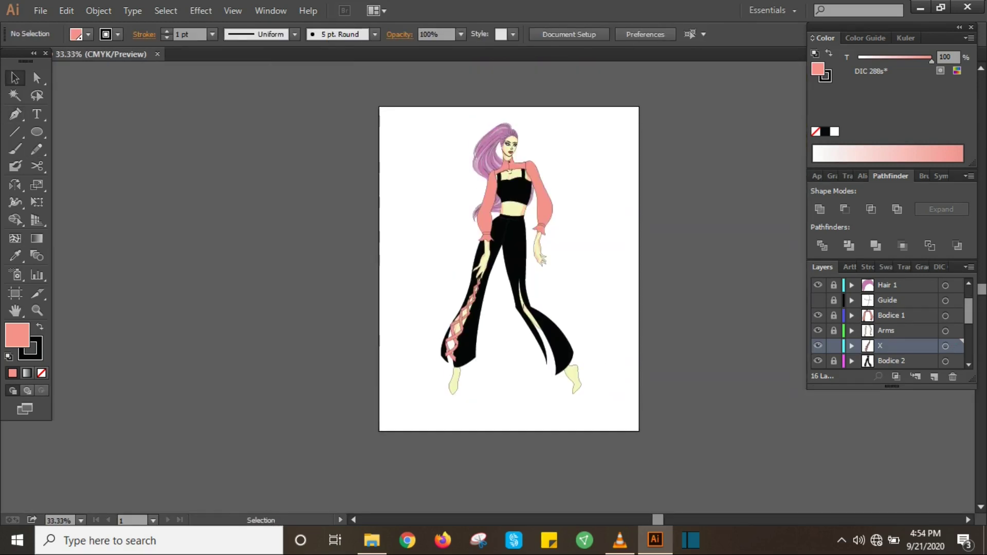
- Draw a four-anchor pink lace strap across the right trouser leg's slit
key("ctrl+1")
left_click(664, 393)
left_click(674, 352)
left_click(668, 336)
left_click(663, 320)
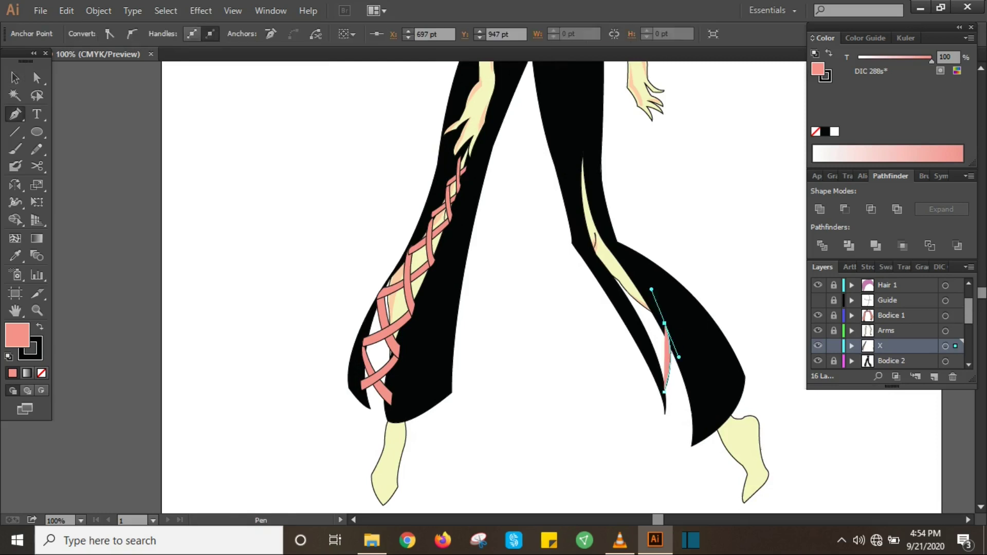
key("v")
key("ctrl+shift+a")
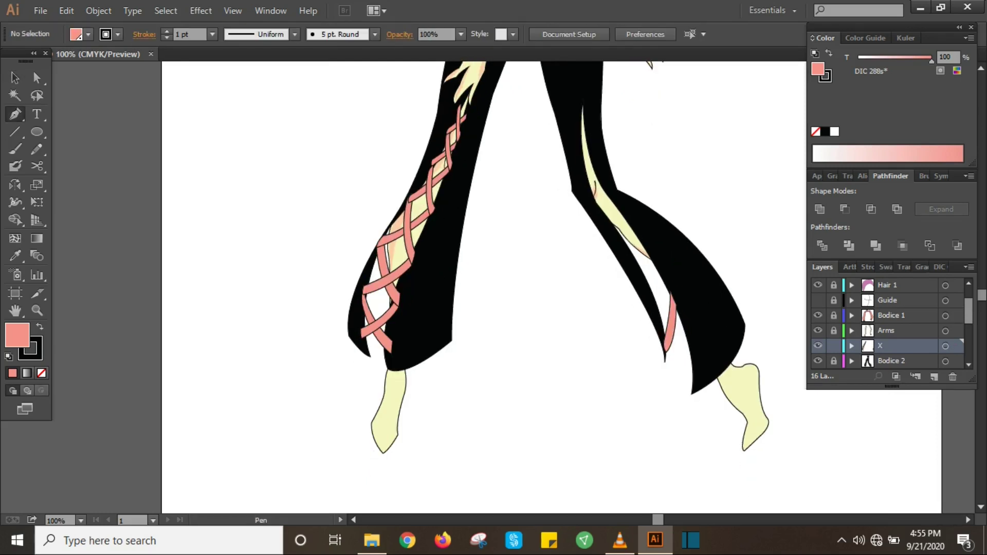
- Adjust anchors on the bottom lace ribbon and the crossing band of the lacing
key("a")
key("ctrl+equal")
key("ctrl+equal")
left_click(110, 348)
left_click(199, 489)
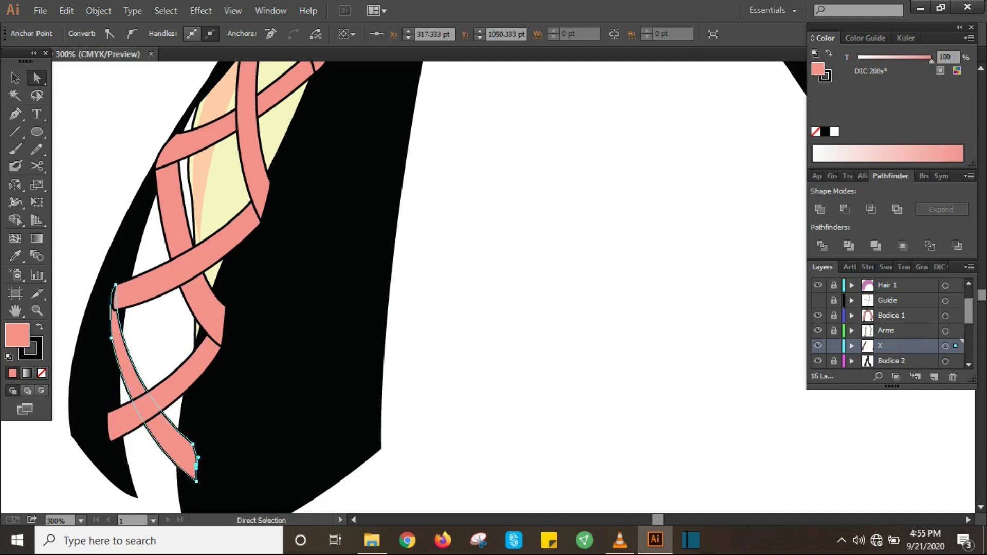
scroll(232, 287, "down", 3)
left_click(221, 296)
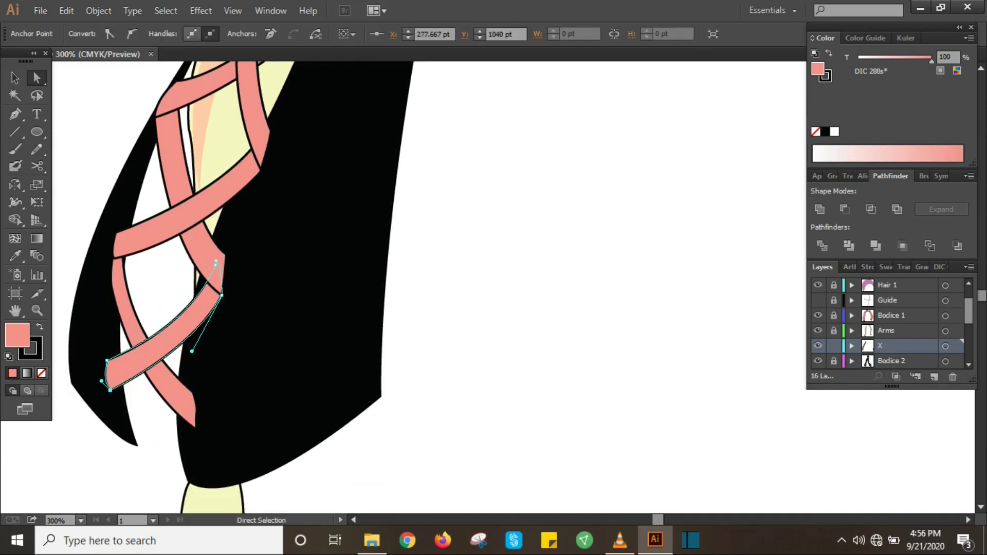
key("ctrl+0")
key("ctrl+1")
scroll(360, 288, "down", 5)
- Add a curved pink strap crossing the right-leg strap over the slit
key("p")
left_click(475, 348)
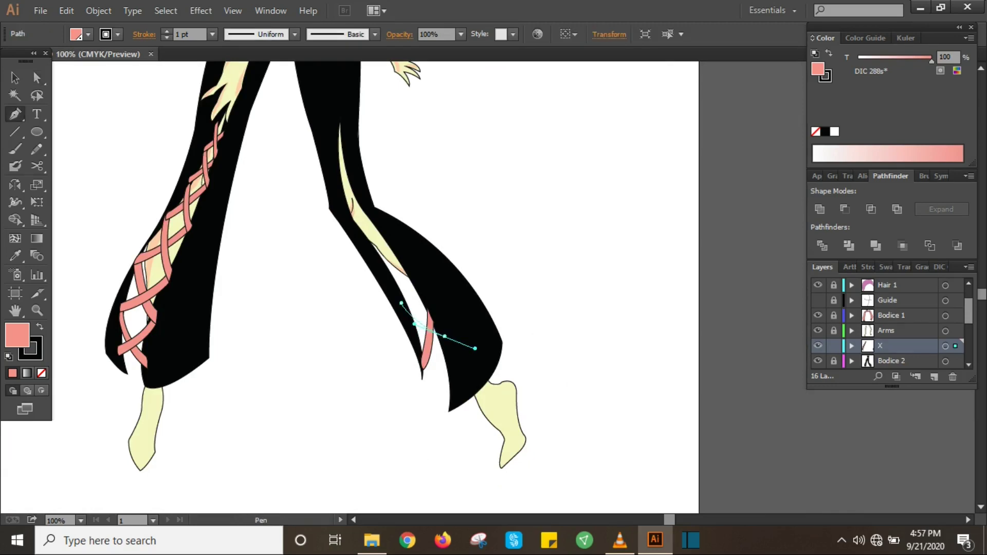
key("ctrl+plus")
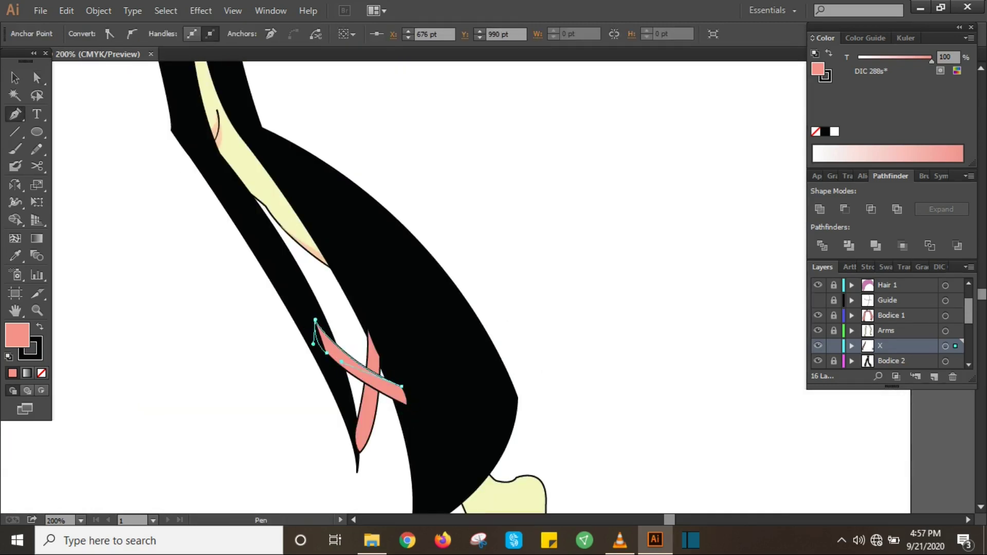
scroll(329, 288, "up", 1)
left_click(321, 366)
left_click_drag(320, 259, 338, 312)
left_click(320, 260)
key("a")
key("ctrl+shift+a")
- Draw another curved lace strip up the slit, undoing a stray pen point
scroll(282, 285, "down", 1)
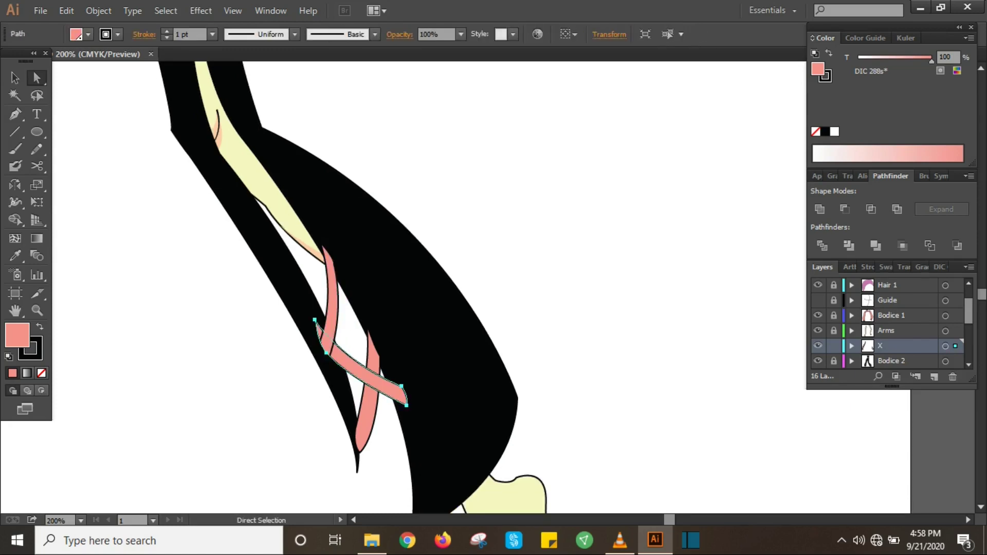
scroll(354, 288, "down", 1)
key("p")
left_click(367, 314)
left_click_drag(297, 261, 259, 216)
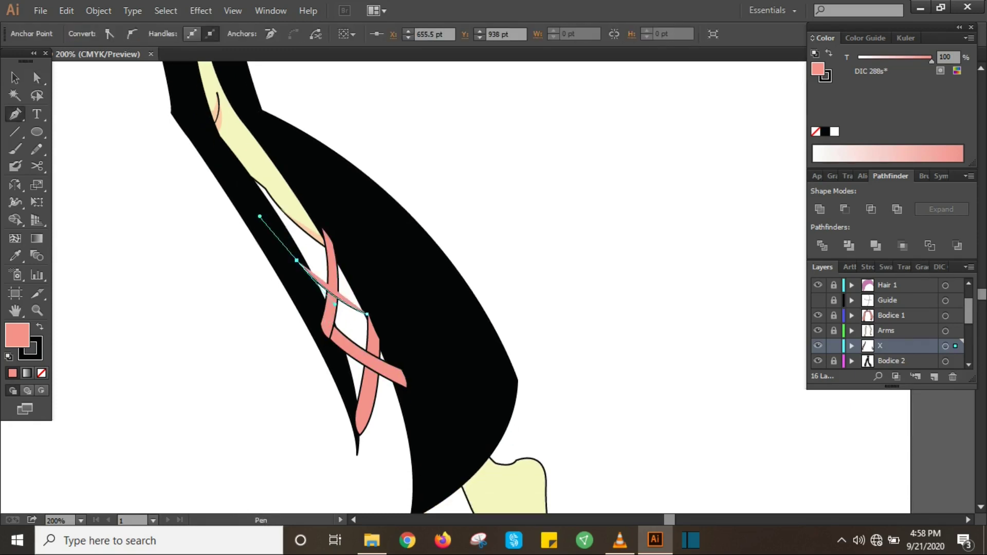
key("a")
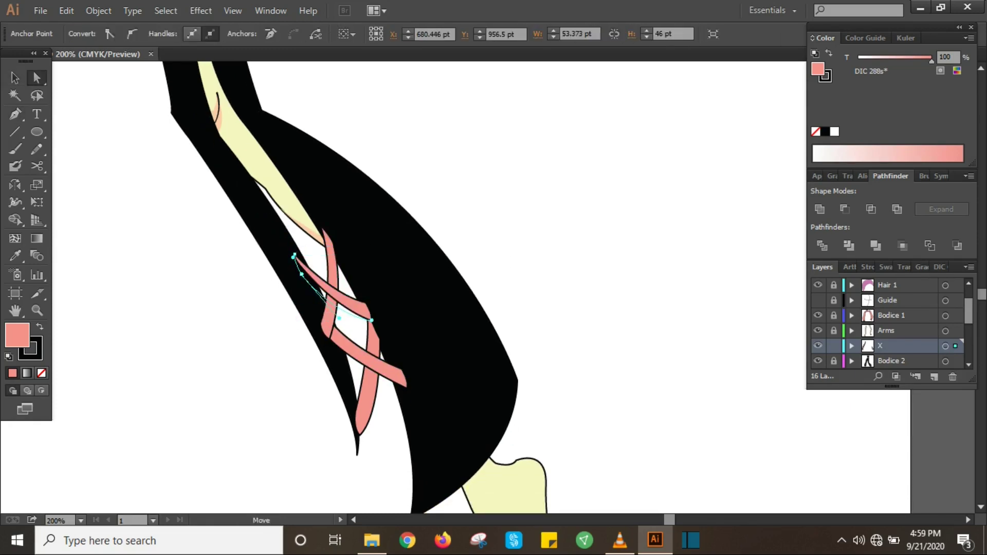
key("ctrl+shift+a")
scroll(355, 288, "down", 2)
scroll(334, 288, "down", 5)
scroll(205, 267, "up", 7)
key("p")
key("ctrl+z")
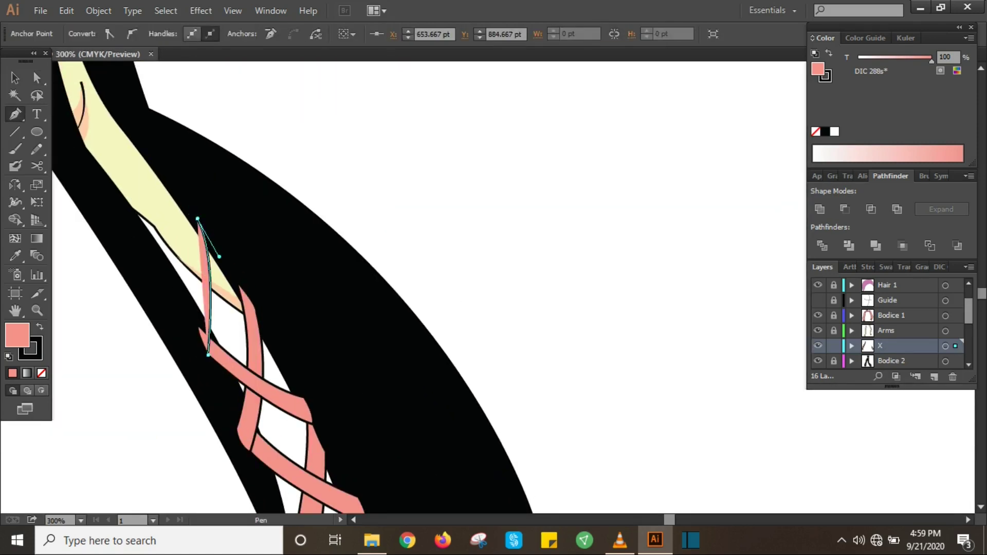
key("ctrl+shift+a")
scroll(411, 288, "down", 3)
scroll(411, 288, "up", 3)
- Add a curved lace strip across the slit, closed into a filled pink shape
left_click(460, 333)
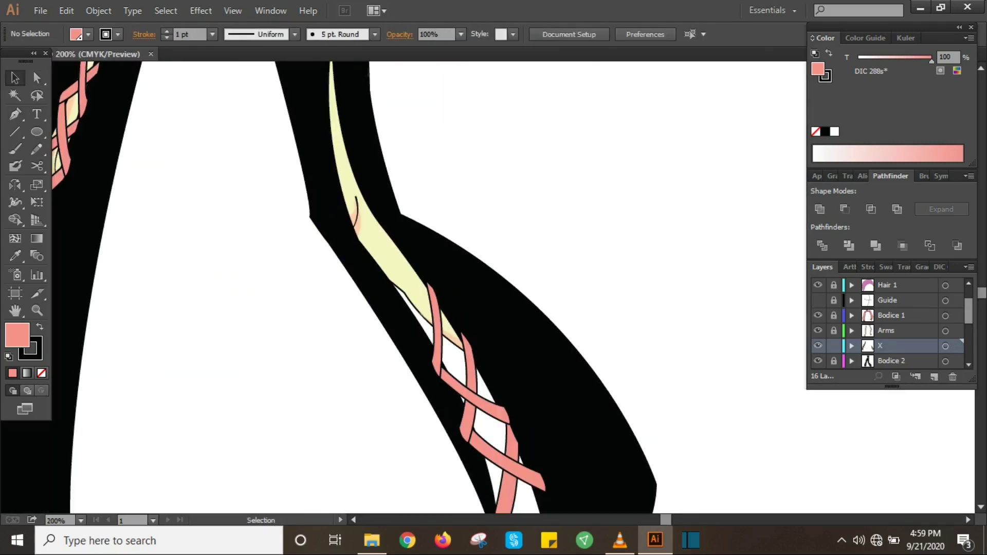
left_click_drag(402, 304, 424, 325)
key("ctrl+shift+a")
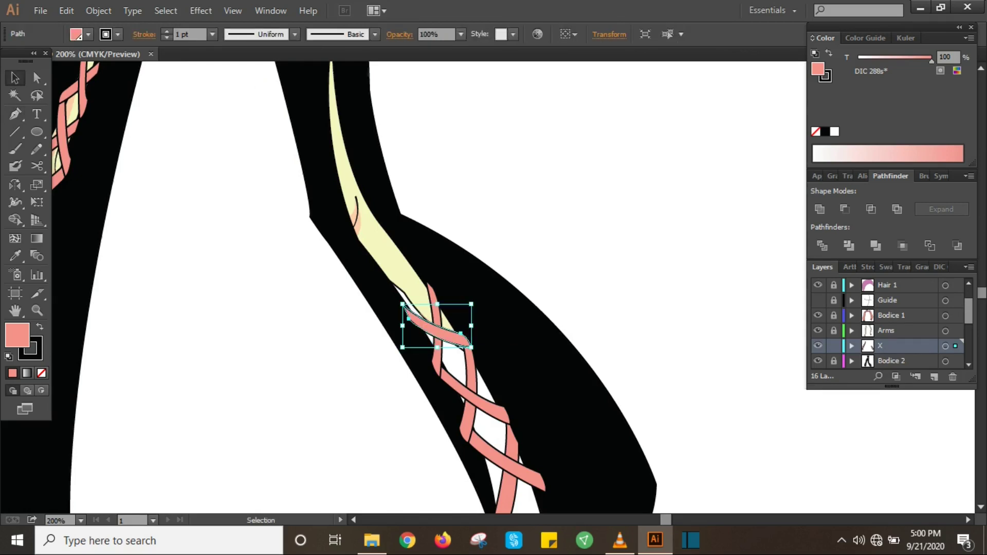
scroll(463, 288, "down", 2)
left_click(394, 202)
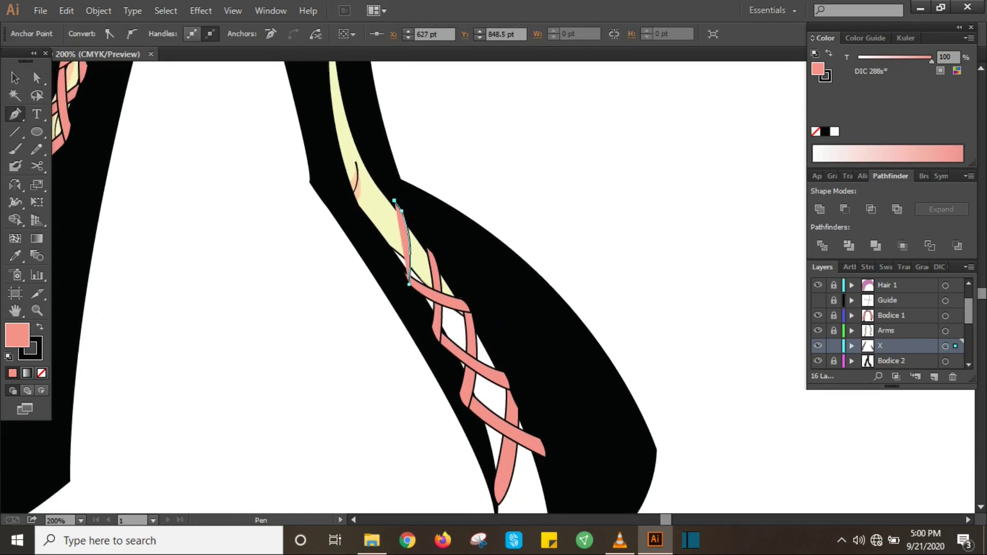
key("ctrl+shift+a")
- Draw a four-point pink lace strip across the second leg's slit
key("ctrl+0")
key("ctrl+plus")
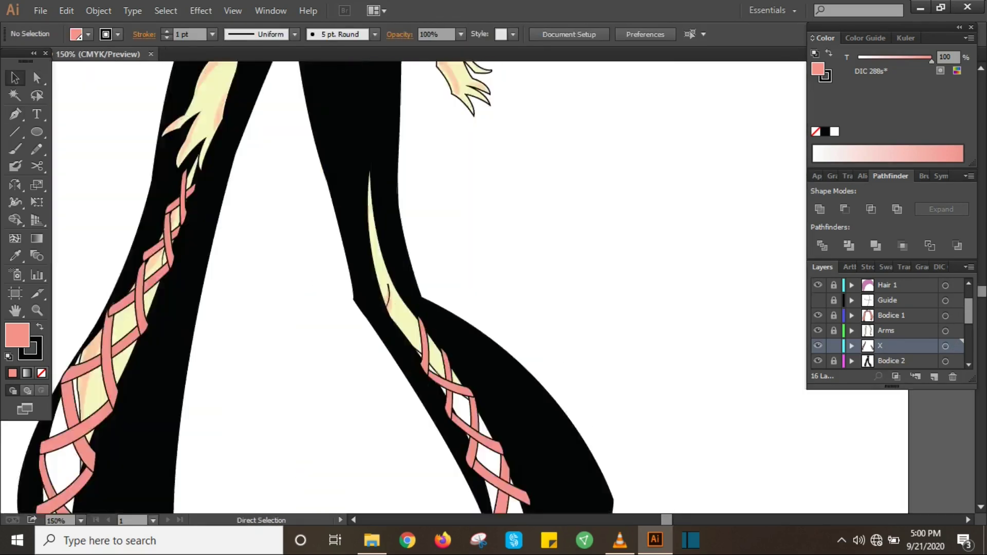
key("ctrl+plus")
left_click(356, 361)
left_click(310, 319)
left_click(405, 349)
left_click(302, 304)
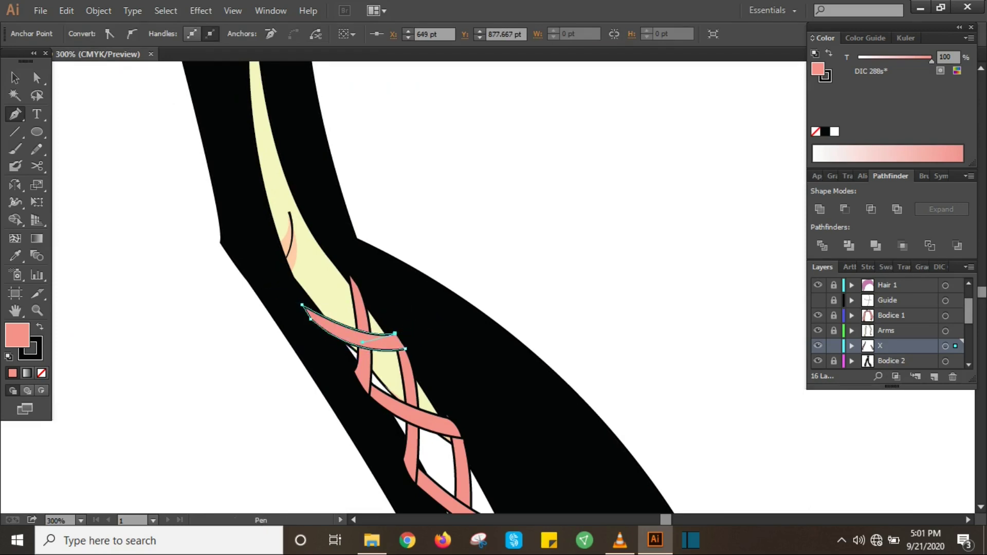
- Add a curved lace strip higher on the second leg's cream slit
key("ctrl+shift+a")
scroll(360, 308, "up", 1)
left_click(288, 193)
left_click(303, 239)
left_click_drag(306, 340, 318, 285)
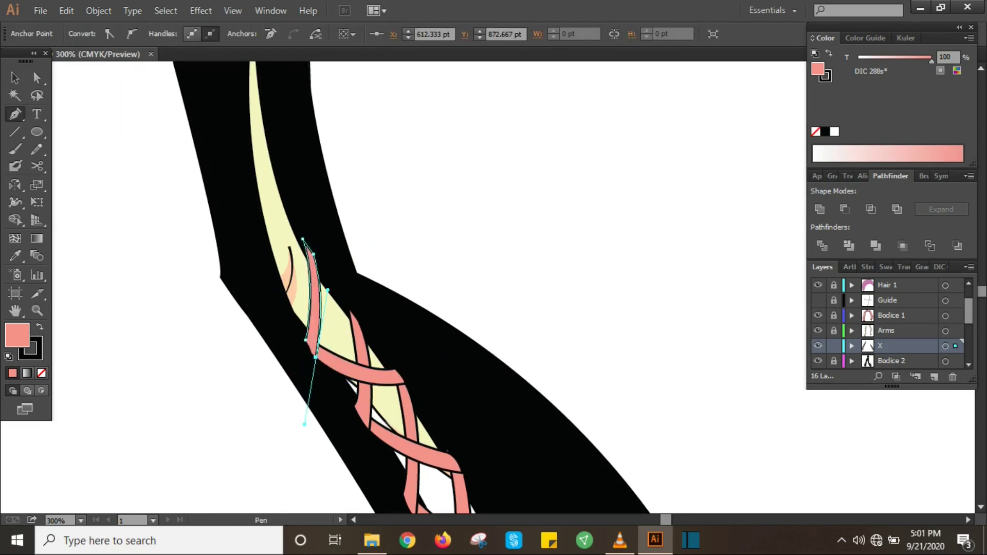
left_click(302, 238)
key("ctrl+shift+a")
- Close another curved pink strip crossing the second leg's slit
left_click(262, 269)
left_click_drag(345, 295, 386, 292)
left_click(262, 269)
key("a")
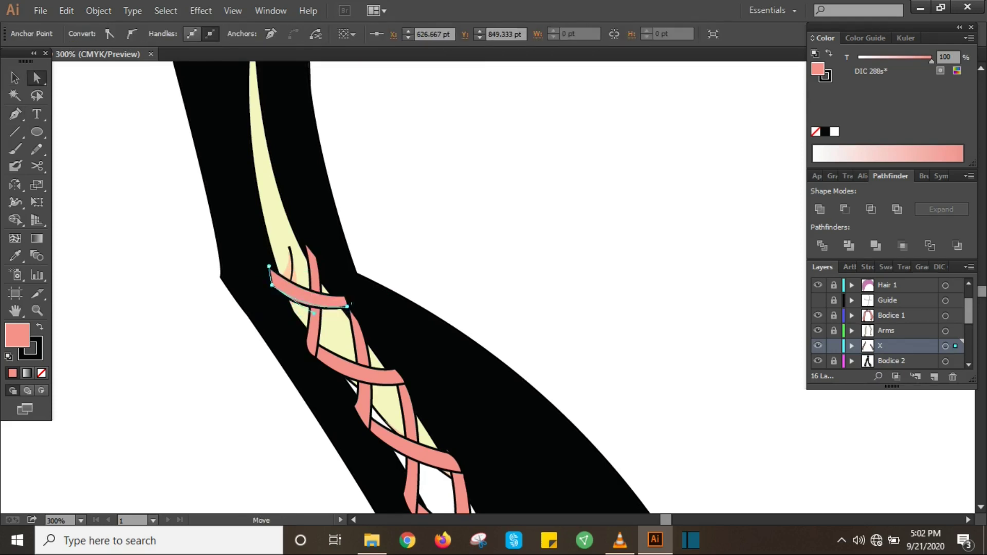
key("ctrl+shift+a")
key("ctrl+0")
key("ctrl+plus")
key("ctrl+plus")
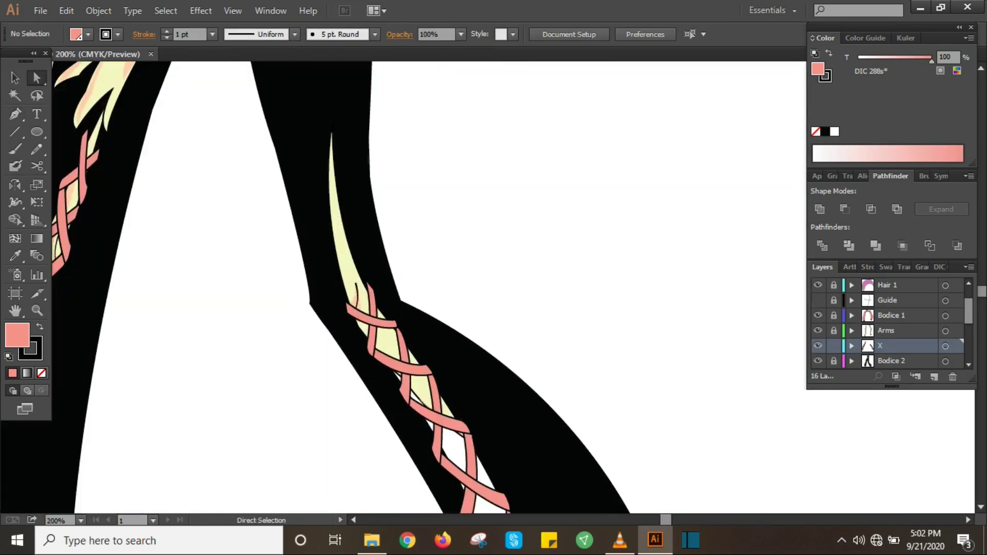
- Draw a curved pink strip following the cream slit on the right leg
key("p")
left_click(340, 205)
left_click_drag(349, 233, 359, 260)
left_click(348, 313)
left_click(345, 220)
key("a")
scroll(412, 287, "up", 1)
key("ctrl+shift+a")
key("p")
- Add two more crisscross strips, one lower down and one near the slit top
left_click(367, 301)
left_click_drag(321, 246, 303, 216)
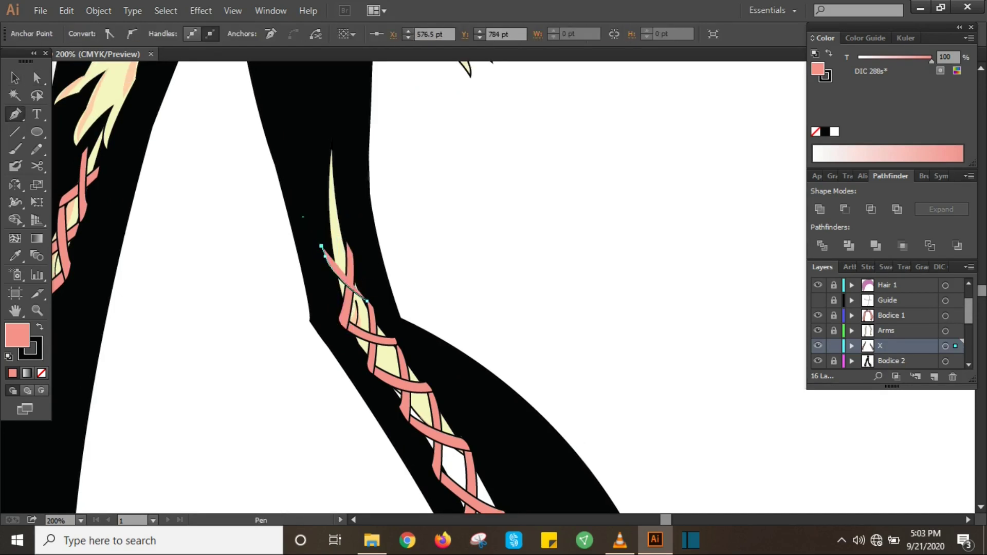
left_click(367, 300)
key("a")
scroll(308, 288, "up", 1)
key("p")
left_click(337, 192)
left_click(319, 266)
left_click(337, 192)
- Close the final lace strip and zoom out to review both laced legs
scroll(337, 192, "down", 1)
left_click(324, 232)
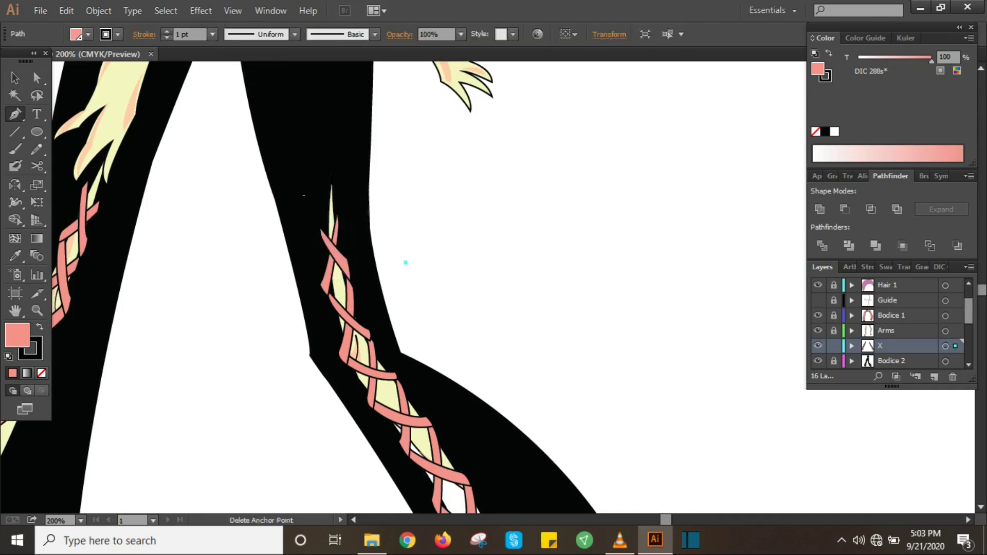
scroll(404, 265, "down", 1)
left_click(325, 213)
key("a")
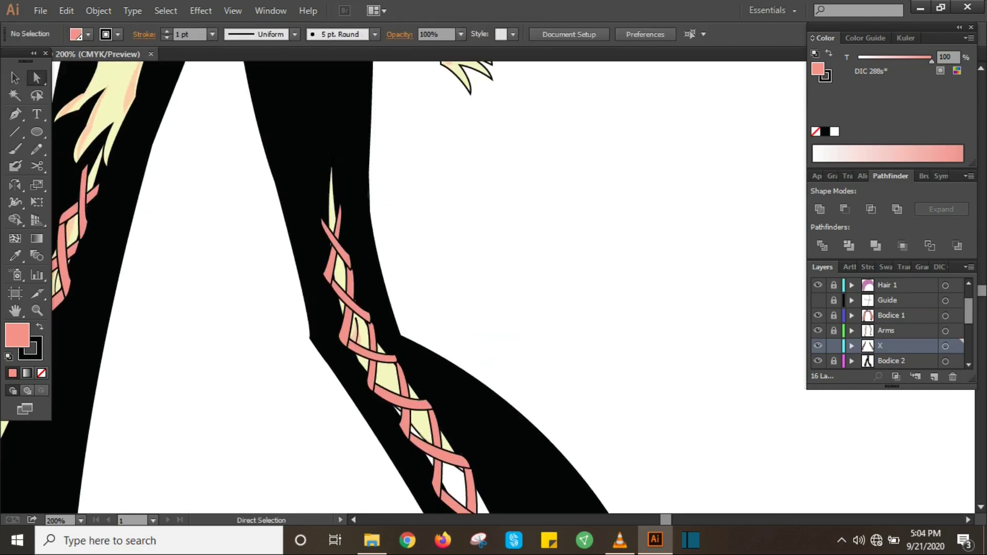
key("ctrl+minus")
key("ctrl+minus")
key("ctrl+minus")
key("ctrl+minus")
key("ctrl+minus")
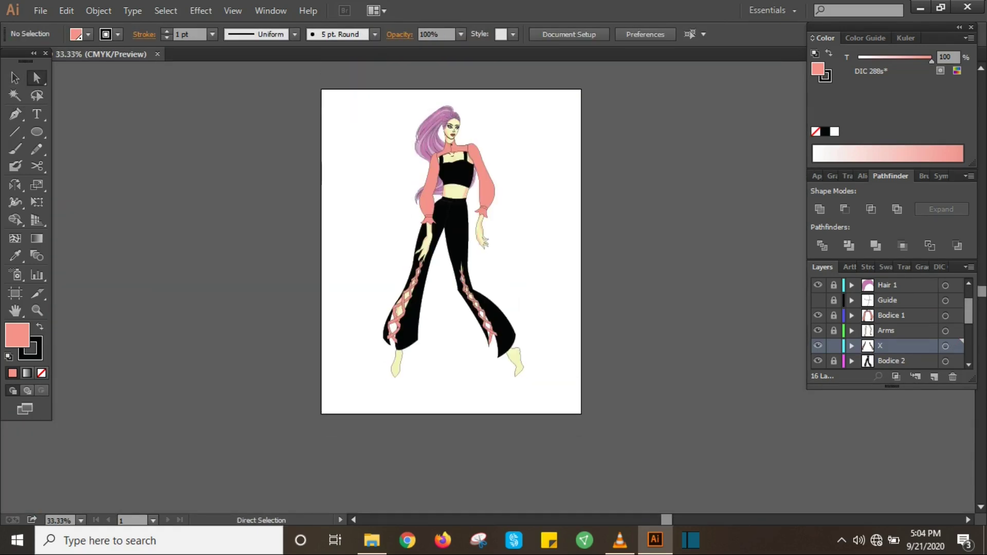
- Confirm the new shoes layer name and draw the pink left shoe
scroll(889, 324, "down", 3)
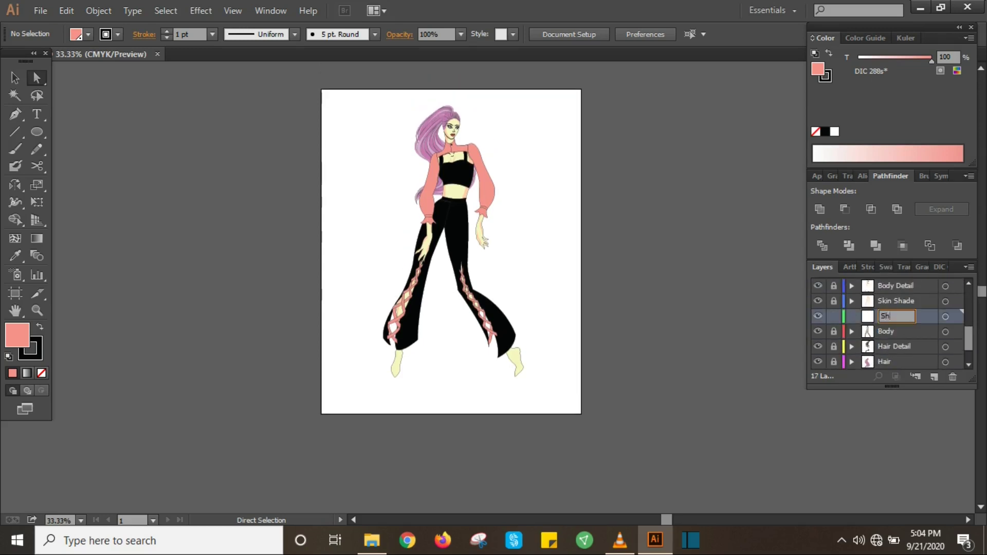
key("Return")
key("ctrl+plus")
key("ctrl+plus")
key("ctrl+plus")
key("p")
left_click(300, 420)
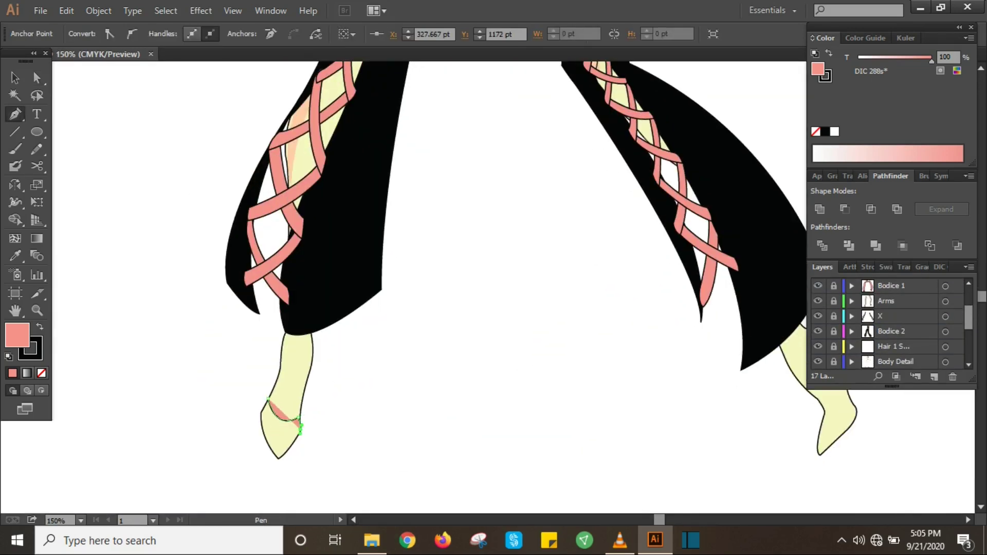
key("a")
key("ctrl+plus")
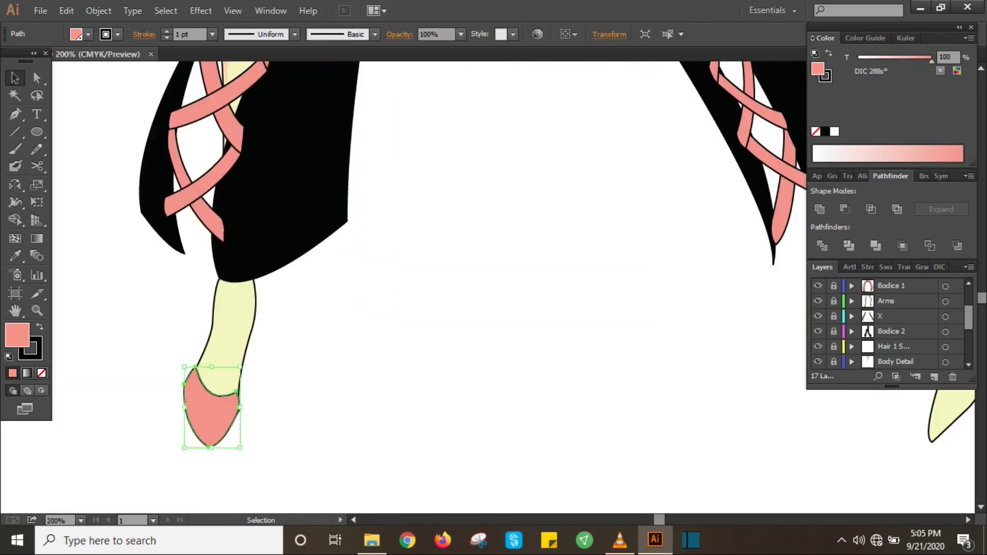
left_click(309, 453)
scroll(360, 309, "down", 1)
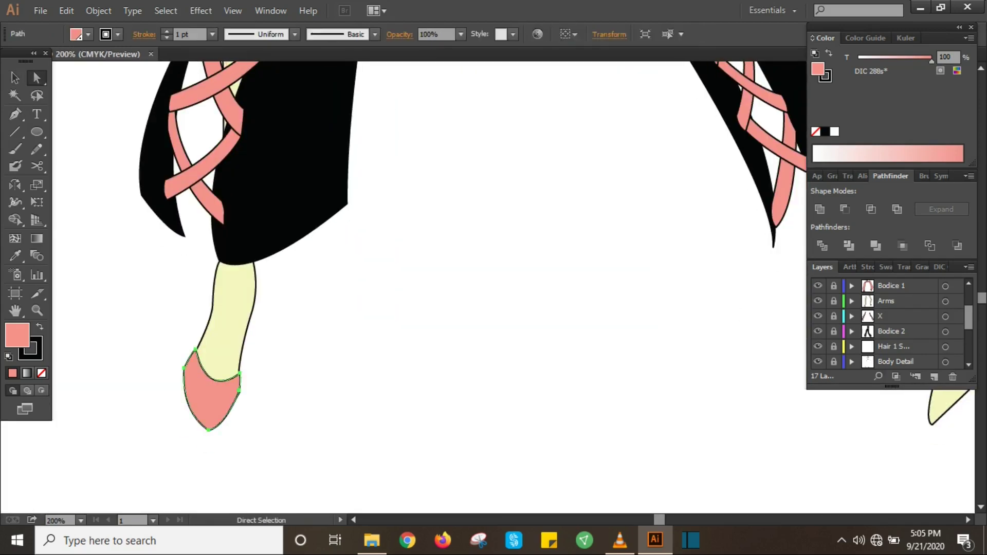
left_click(224, 410)
- Draw the right shoe's pink side panel with four anchors
key("ctrl+minus")
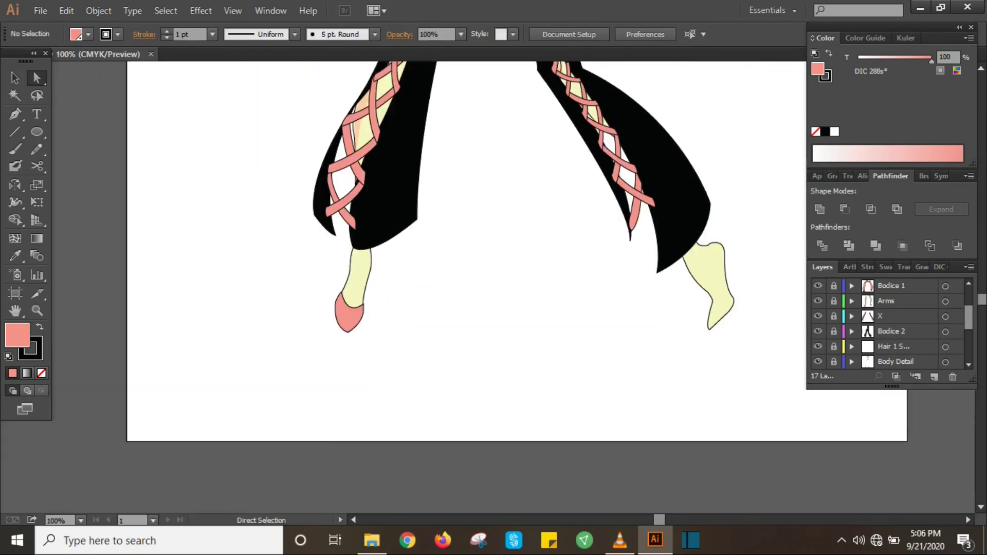
scroll(494, 288, "right", 2)
key("ctrl+plus")
key("p")
left_click(610, 355)
left_click(593, 383)
left_click(609, 377)
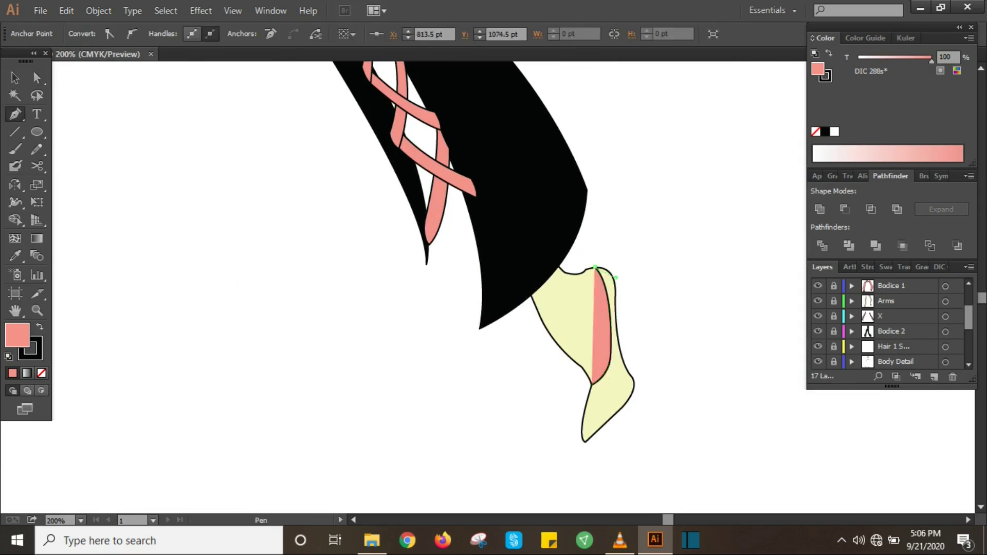
left_click(633, 394)
- Add the heel to the right shoe and zoom out to view the figure
key("v")
key("p")
left_click(650, 329)
key("v")
key("ctrl+minus")
key("ctrl+minus")
key("ctrl+minus")
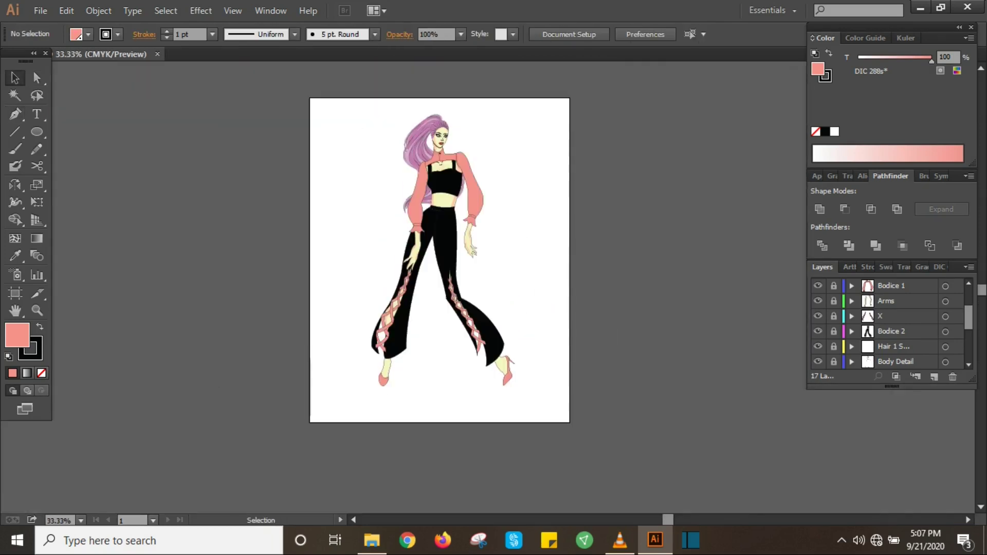
key("ctrl+plus")
key("ctrl+plus")
- Create a new layer named 'Pants Back'
scroll(390, 288, "down", 1)
scroll(890, 324, "down", 3)
key("ctrl+l")
type("Pants Back")
key("Return")
- Draw a black-filled back panel behind the right trouser leg's slit
key("ctrl+plus")
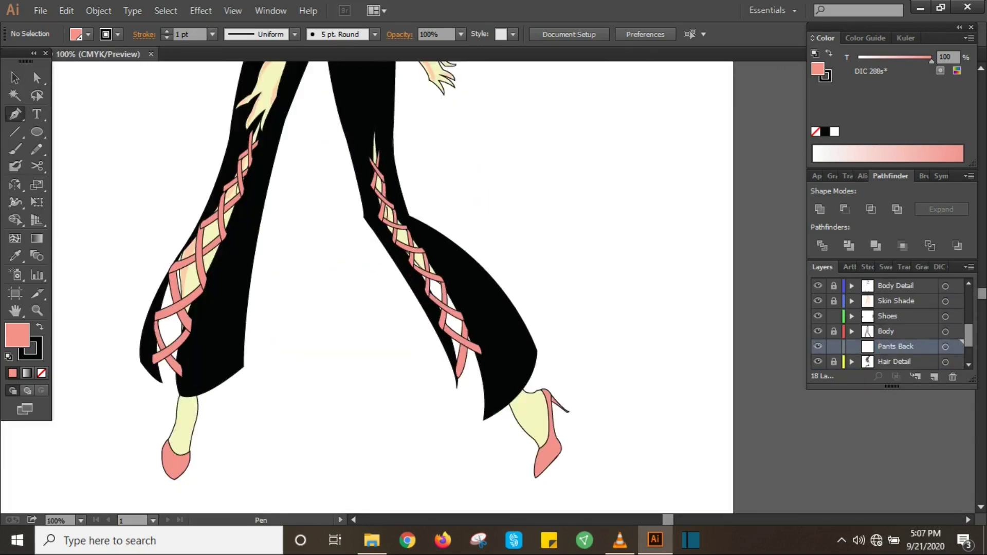
key("p")
scroll(355, 287, "up", 1)
key("shift+x")
scroll(488, 414, "down", 1)
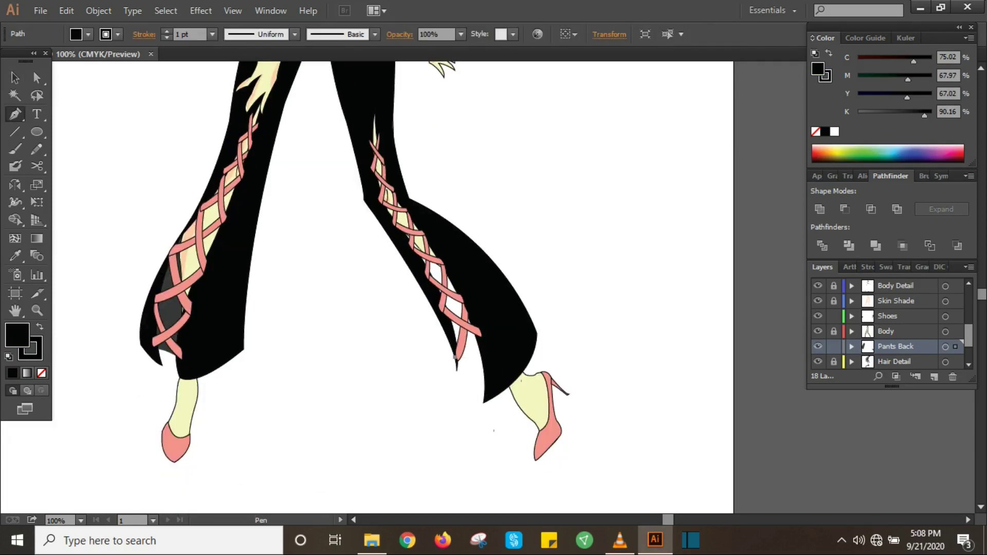
left_click(452, 398)
left_click(498, 378)
left_click_drag(504, 349, 512, 322)
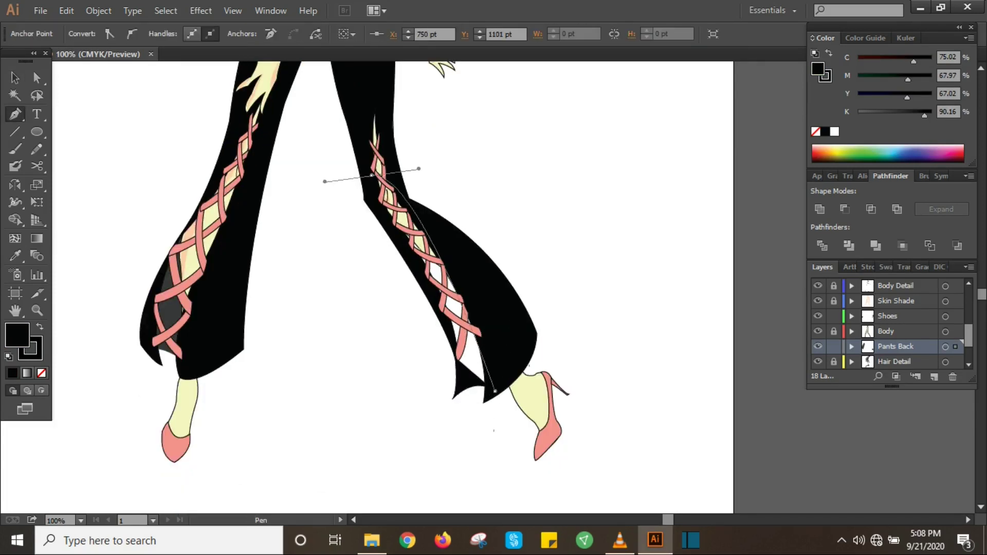
key("v")
key("ctrl+shift+a")
key("ctrl+0")
key("ctrl+plus")
key("ctrl+minus")
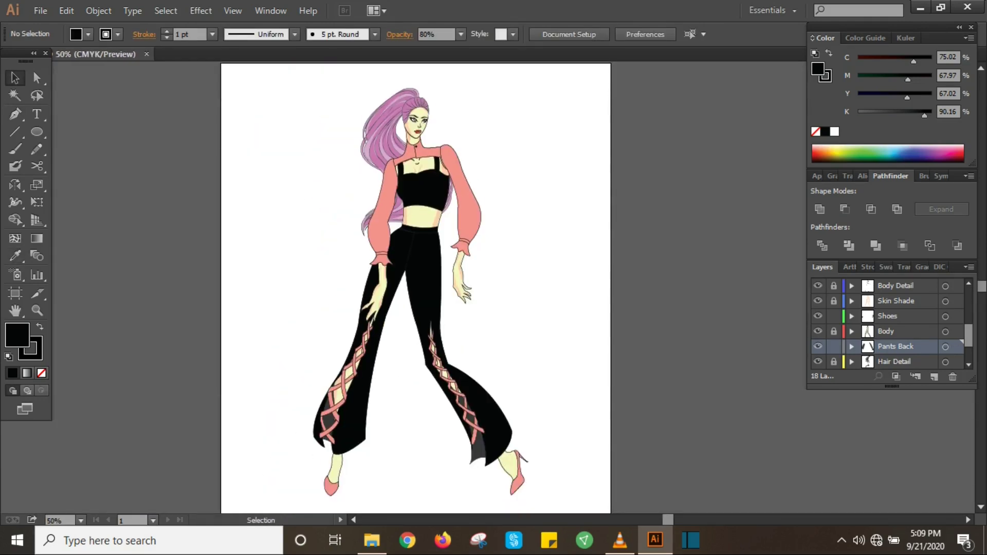